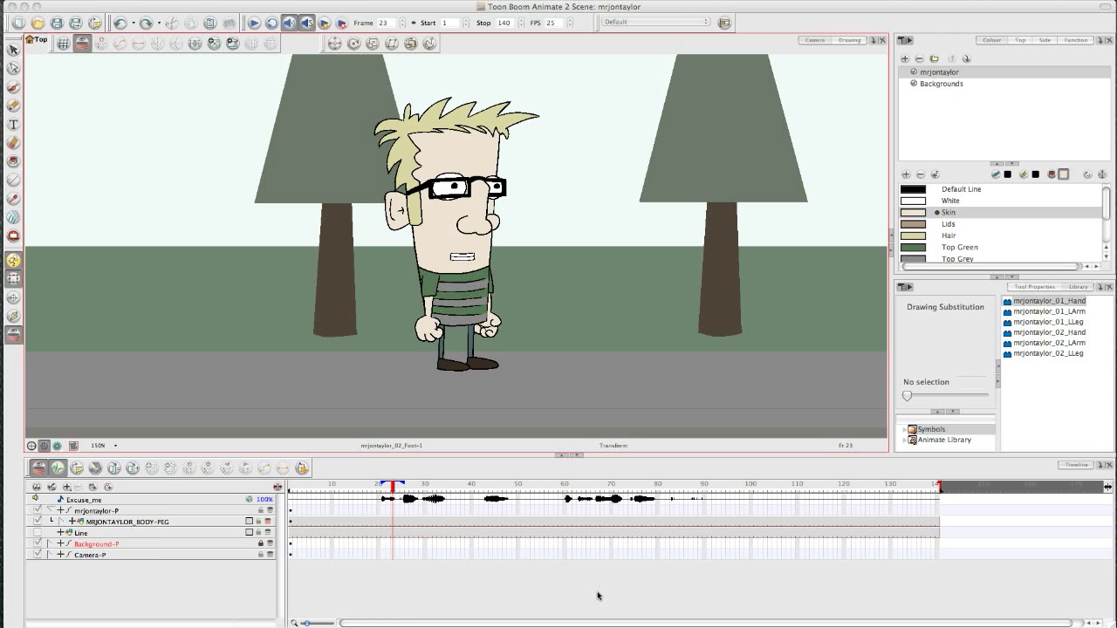
Turn off onion skinning and scrub the timeline around frames 18 to 20 to find where the speech starts.
click(83, 51)
drag(388, 493, 328, 491)
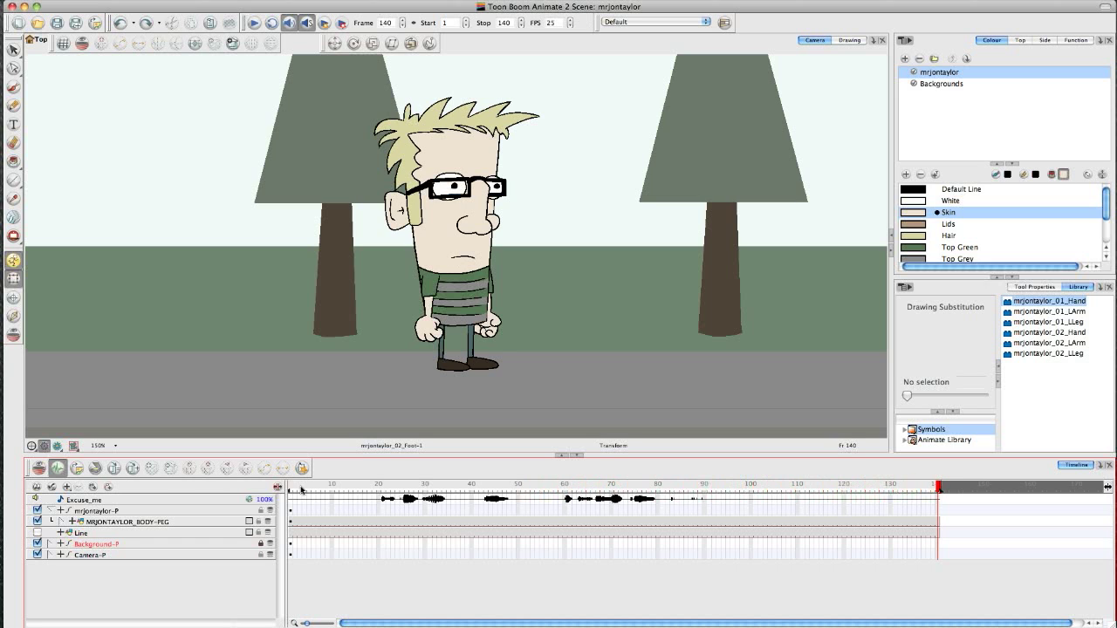
click(370, 490)
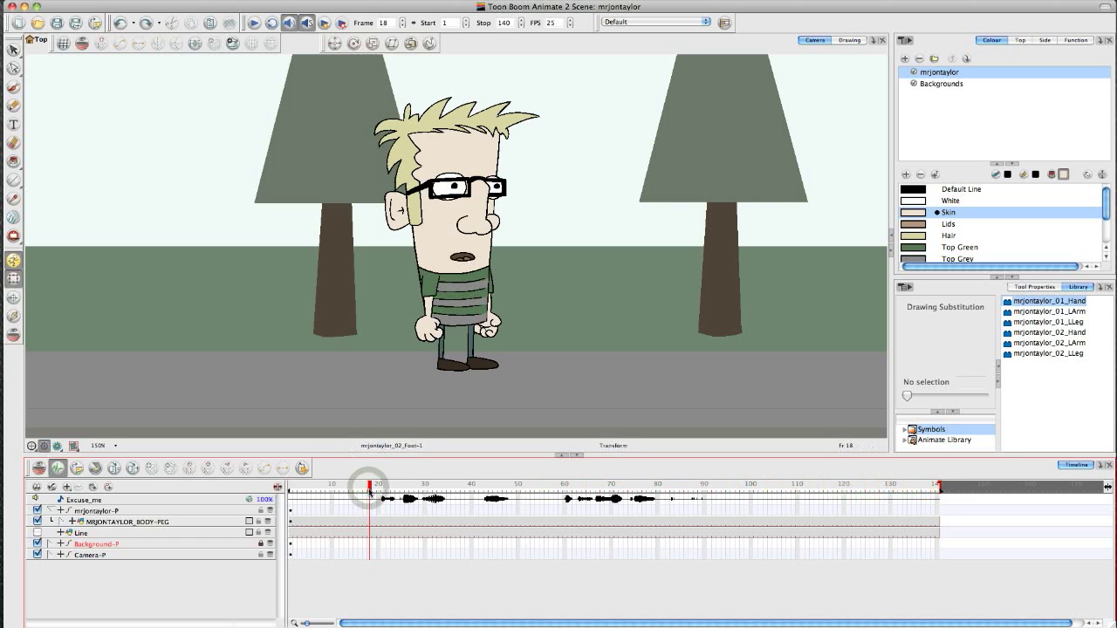
click(374, 491)
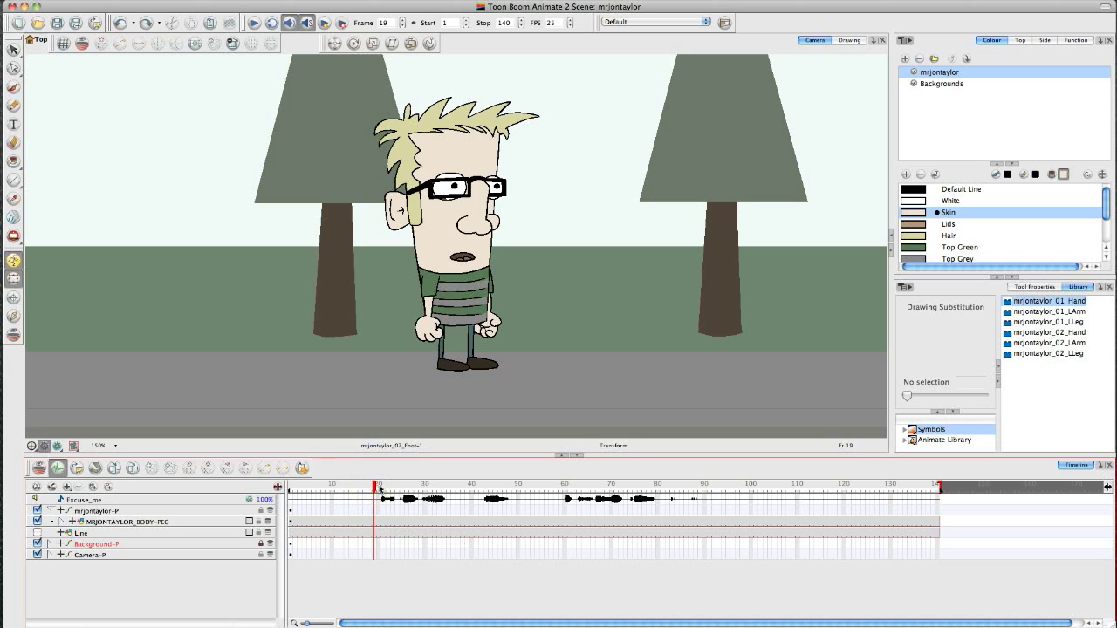
click(377, 487)
click(377, 490)
Add keyframes at frames 18 and 23 on the MRJONTAYLOR_BODY-PEG layer and scrub between them.
click(374, 522)
click(368, 524)
key(F6)
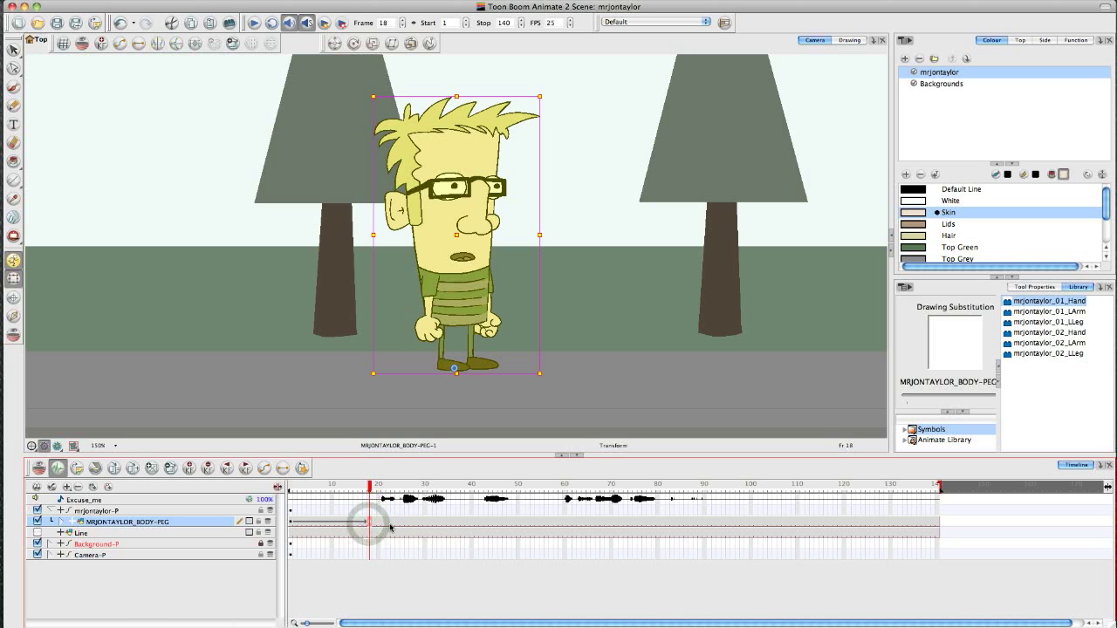
click(393, 521)
key(F6)
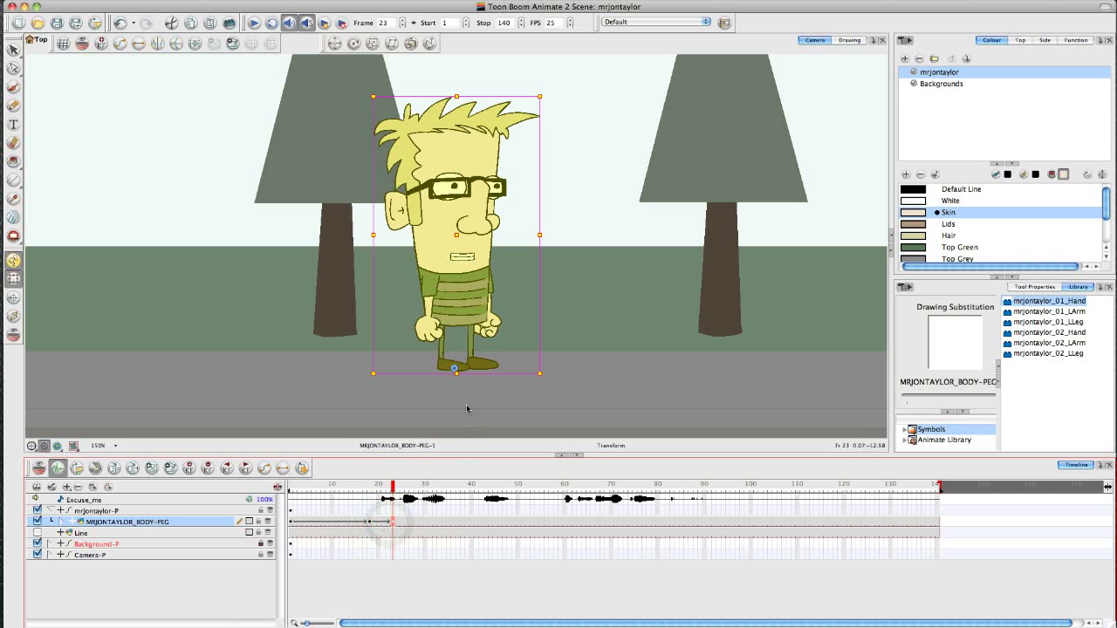
click(370, 522)
click(368, 488)
drag(371, 491, 393, 491)
Show the Line layer as a floor guide behind the character's feet.
click(457, 404)
scroll(456, 401, up, 4)
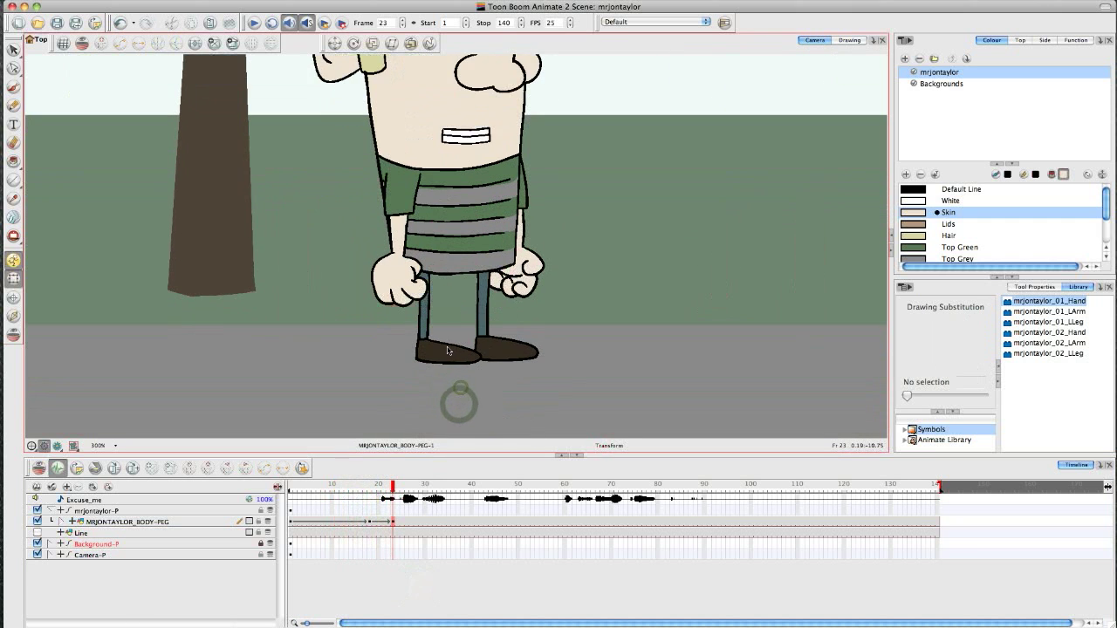
scroll(447, 350, up, 1)
scroll(436, 401, up, 1)
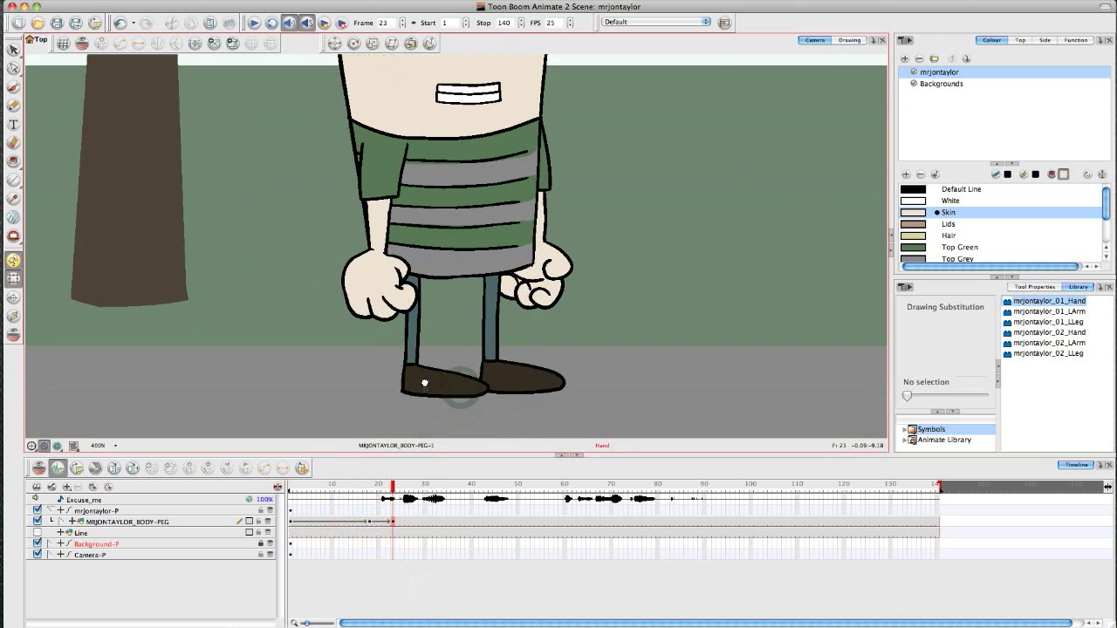
click(437, 389)
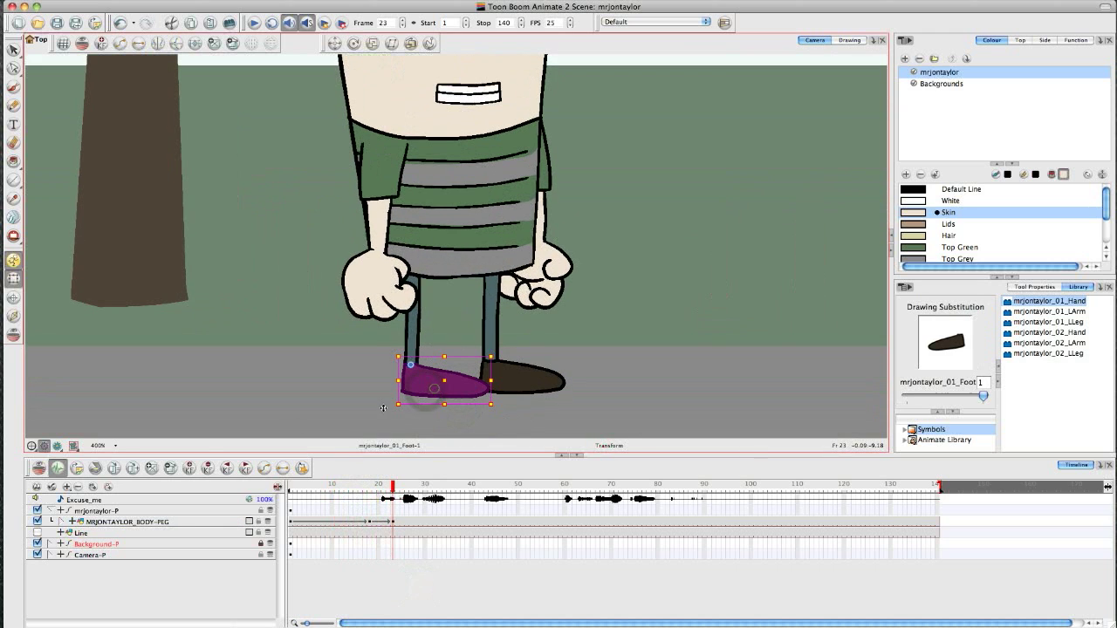
click(36, 533)
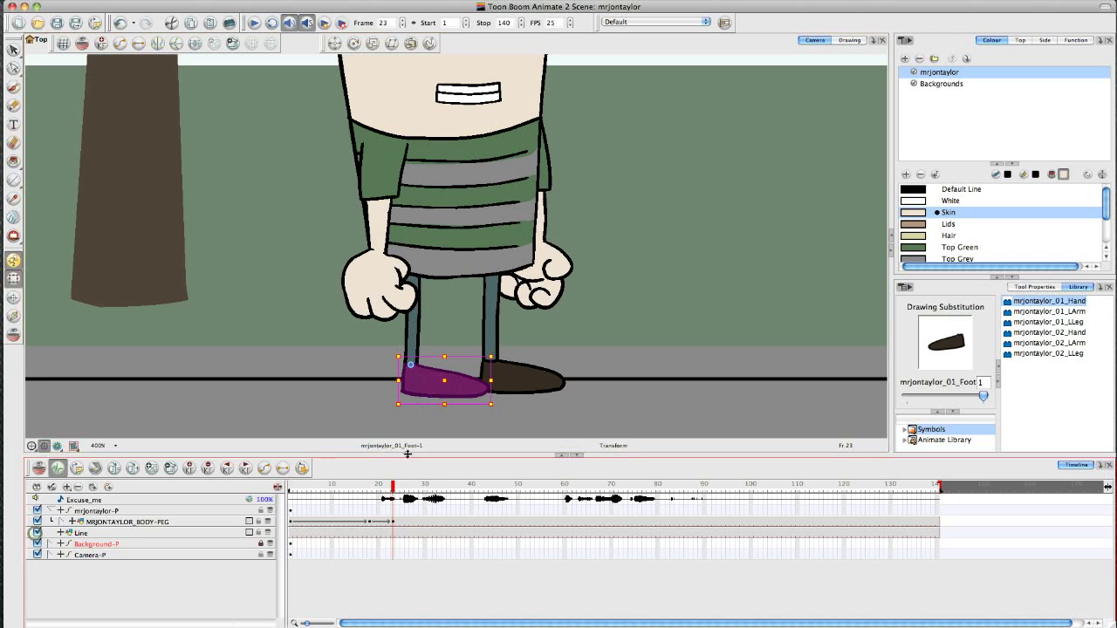
Bend the near leg at the knee at frame 23 by rotating its lower leg and foot backward.
click(391, 522)
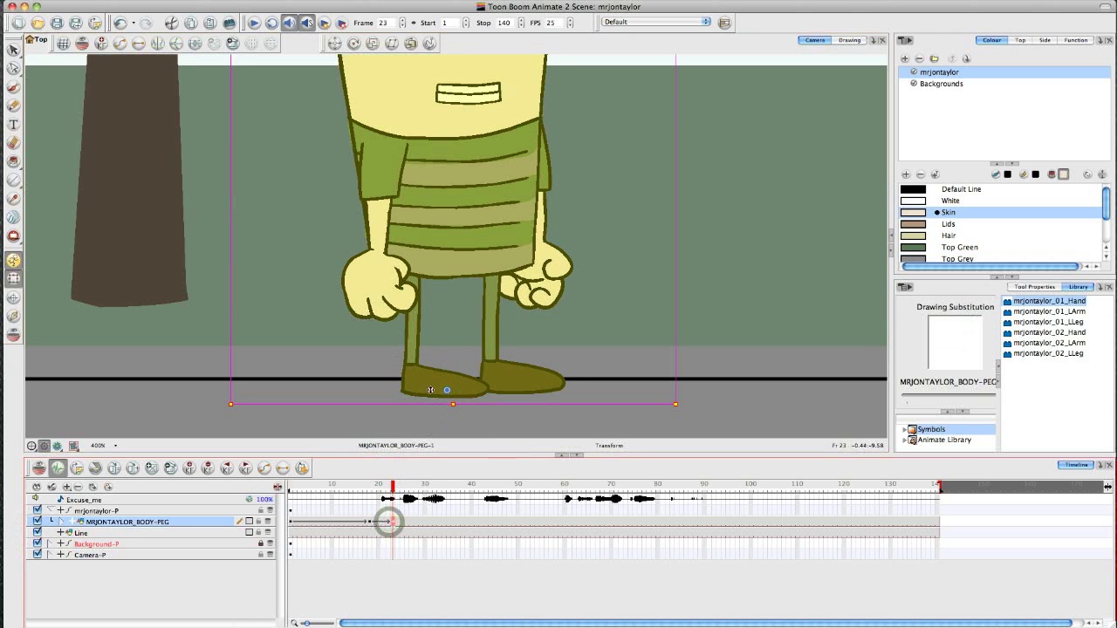
click(425, 428)
click(430, 391)
key(b)
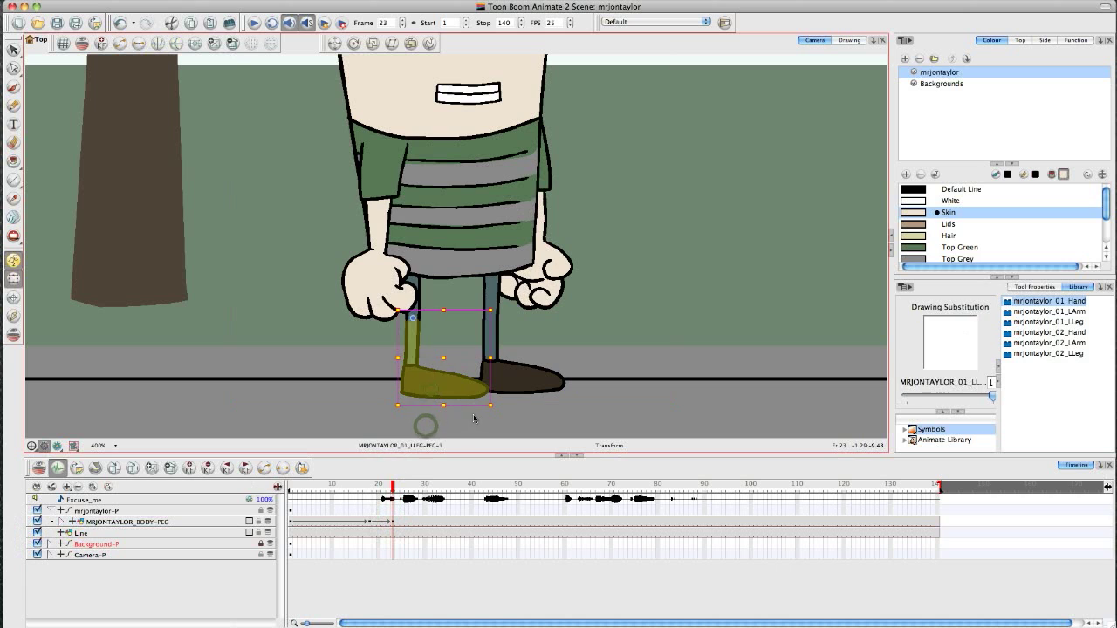
click(471, 420)
click(442, 395)
mouse_move(442, 397)
mouse_down()
mouse_move(457, 411)
mouse_move(447, 415)
mouse_up()
click(498, 430)
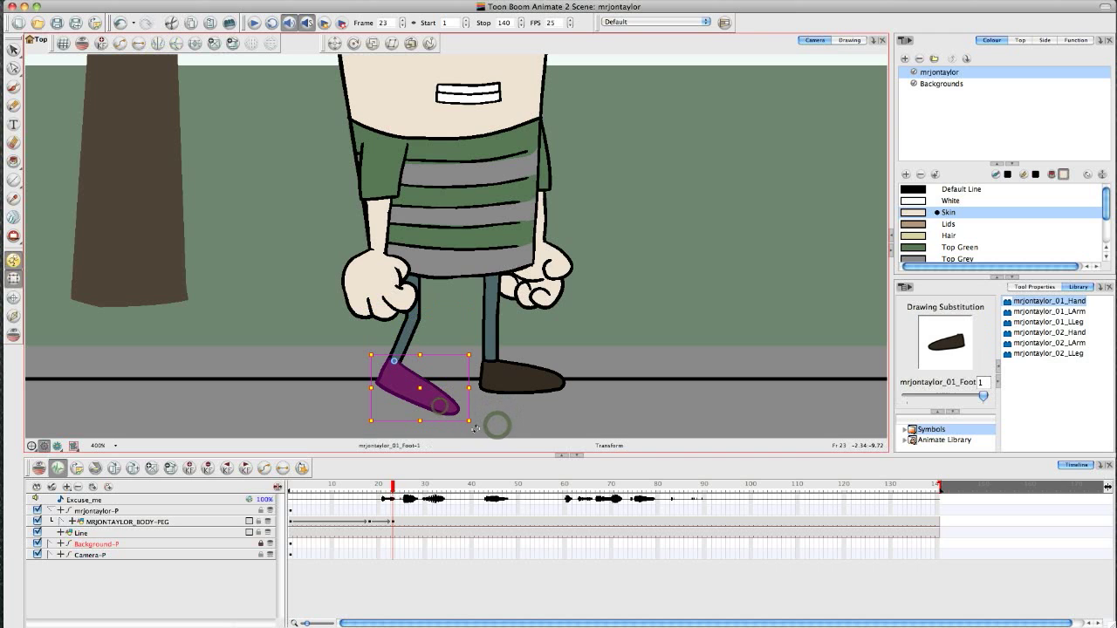
Rotate the whole near leg forward and level its foot on the floor line at frame 23.
click(441, 406)
key(b)
drag(478, 424, 494, 403)
click(479, 425)
click(451, 393)
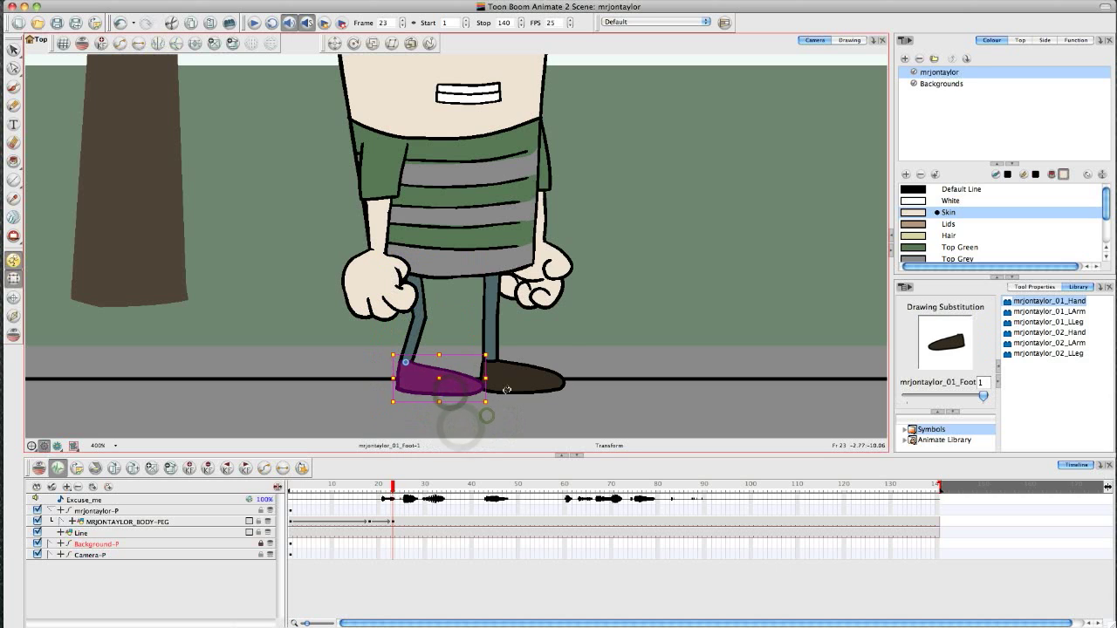
Bend the far leg at the knee to match at frame 23, level its foot, and scrub frames 18 to 23.
click(514, 386)
key(b)
mouse_move(570, 409)
mouse_down()
mouse_move(513, 434)
mouse_move(573, 383)
mouse_move(568, 410)
mouse_up()
key(b)
click(599, 395)
click(542, 395)
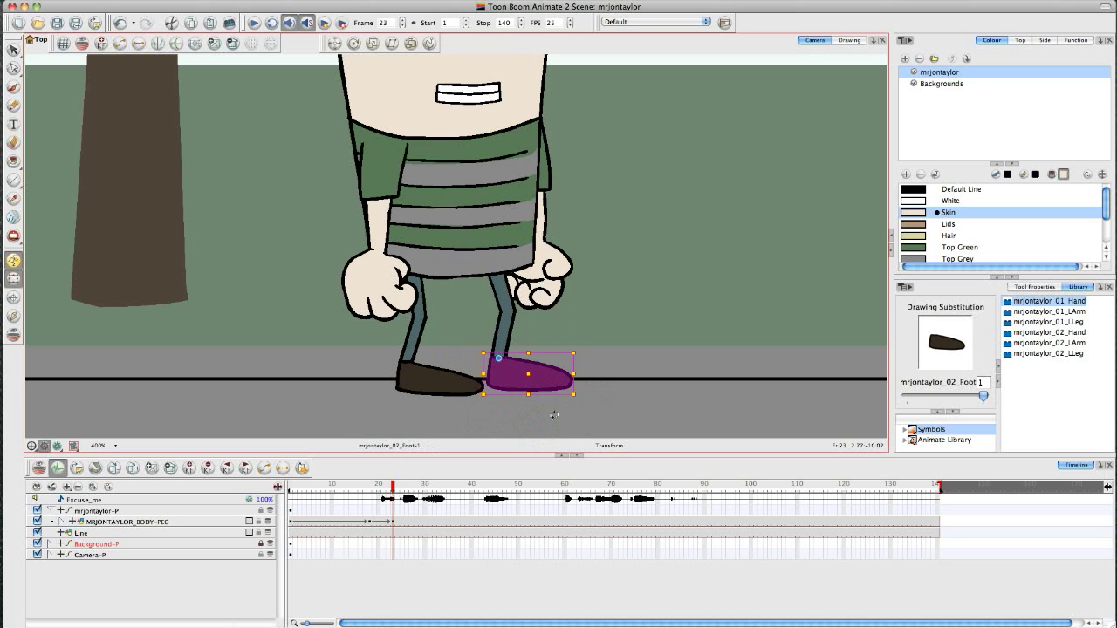
click(367, 493)
drag(367, 493, 392, 491)
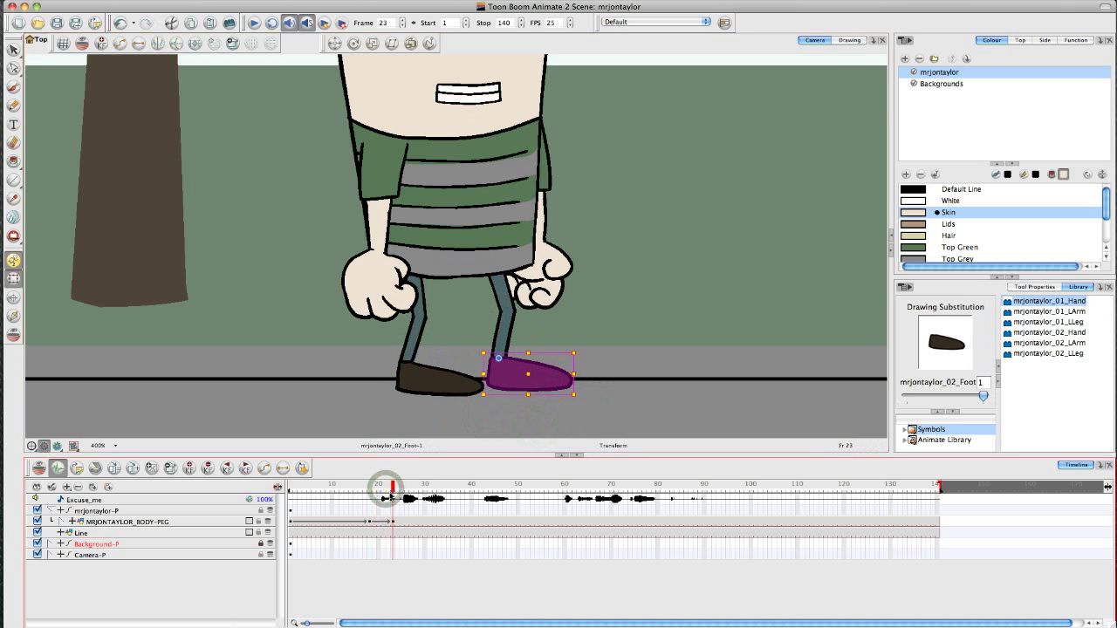
Move the whole body peg down and slightly back at frame 23, with onion skinning turned on.
click(390, 524)
drag(462, 268, 459, 274)
click(82, 43)
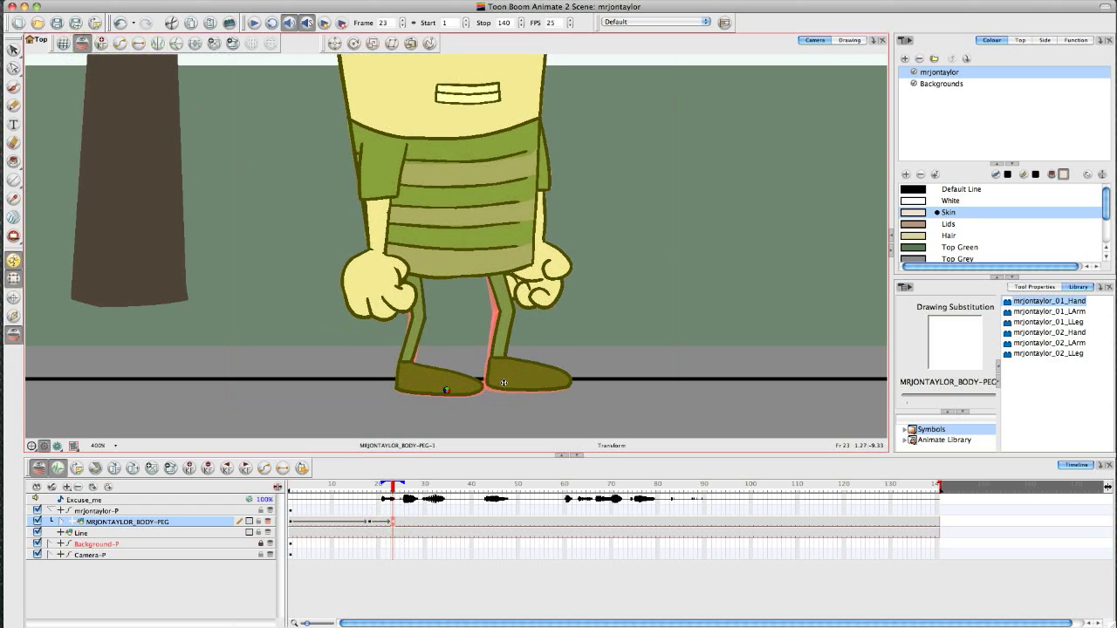
mouse_move(393, 492)
mouse_down()
mouse_move(382, 488)
mouse_move(392, 499)
mouse_up()
Rotate the leg and foot pegs at frame 23 to realign the feet with the onion-skinned standing pose.
click(412, 427)
click(422, 394)
key(b)
key(b)
drag(482, 413, 499, 406)
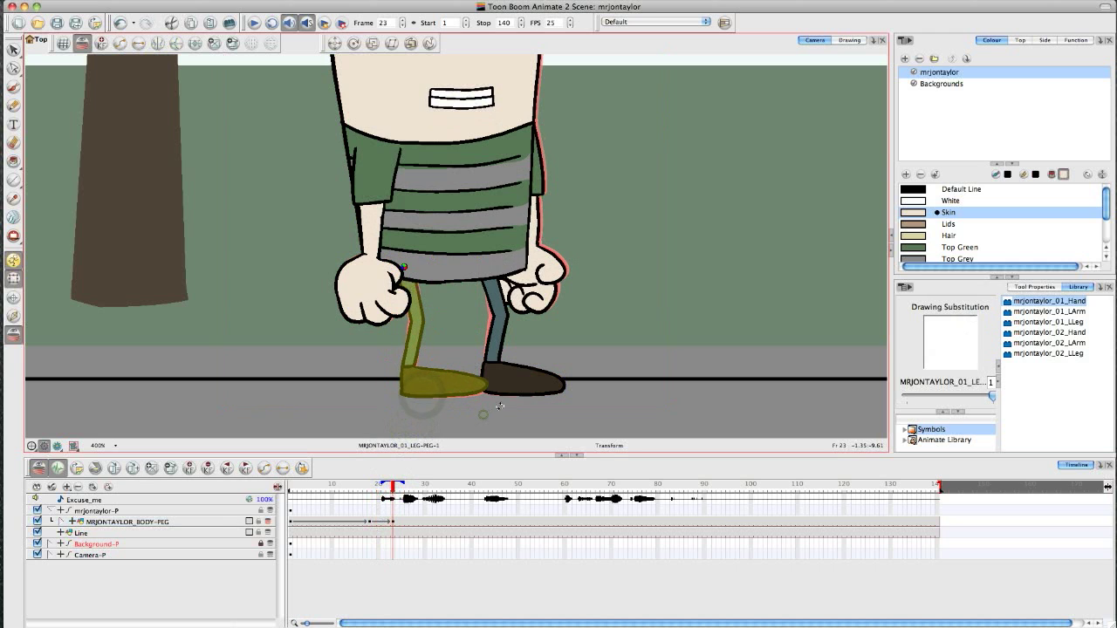
click(485, 422)
click(459, 384)
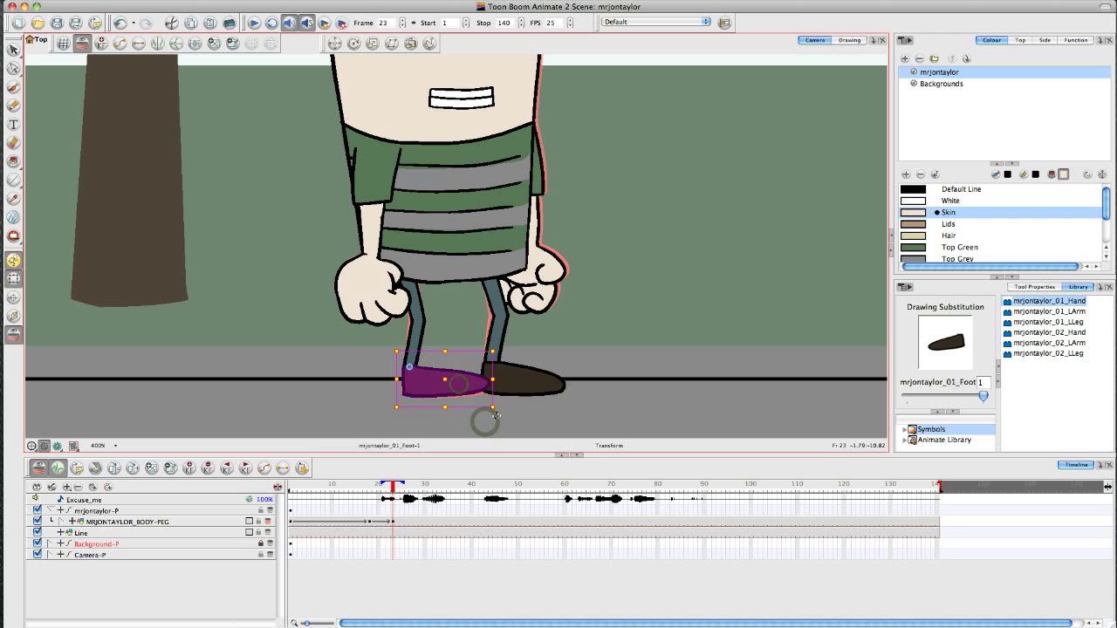
click(383, 493)
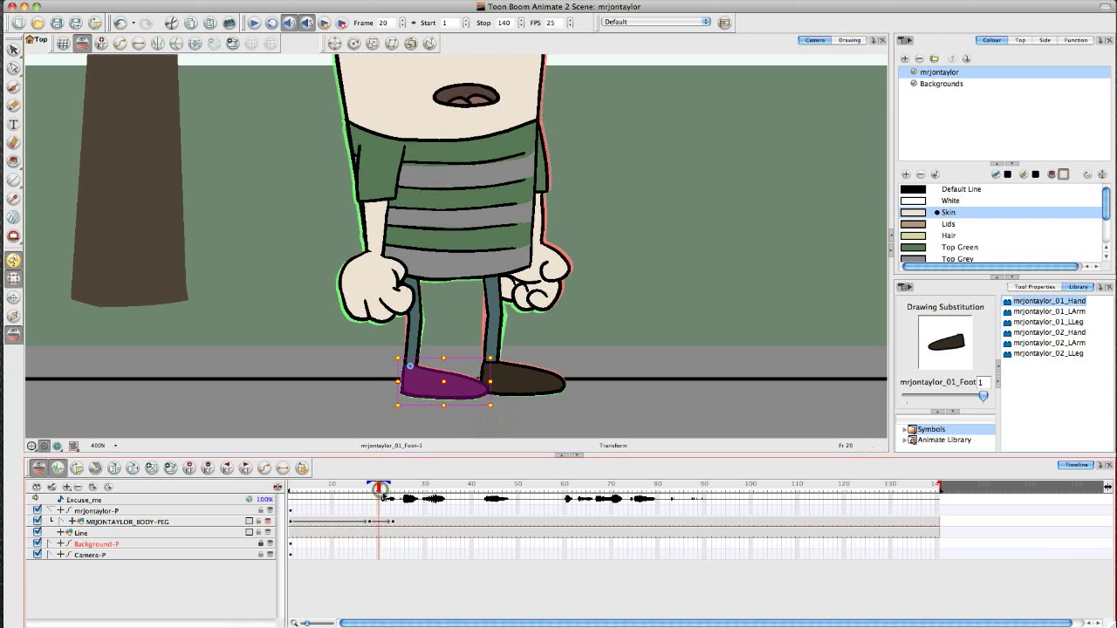
mouse_move(388, 498)
mouse_down()
mouse_move(379, 490)
mouse_move(388, 493)
mouse_up()
click(370, 494)
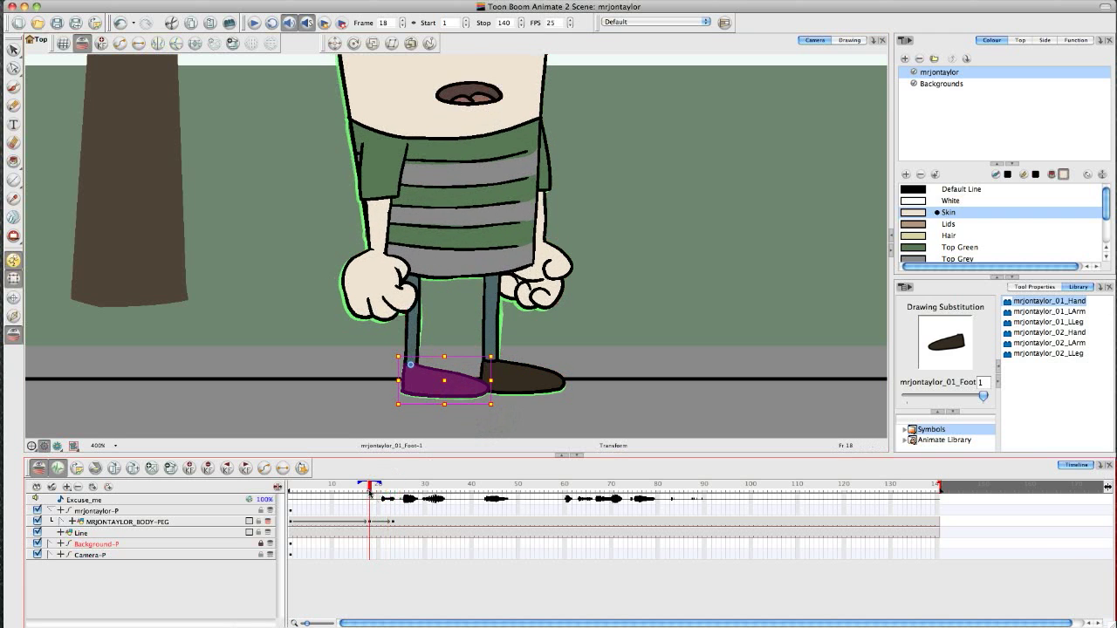
Turn off onion skinning and play back the knee bend from frame 16 to frame 23.
scroll(444, 342, down, 4)
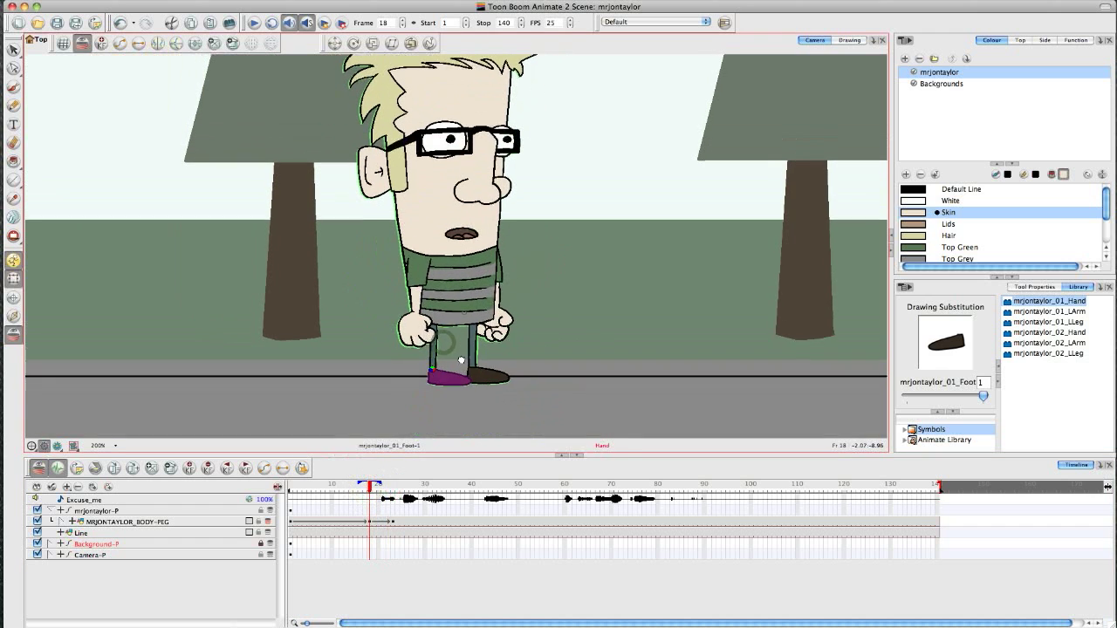
click(82, 43)
click(356, 485)
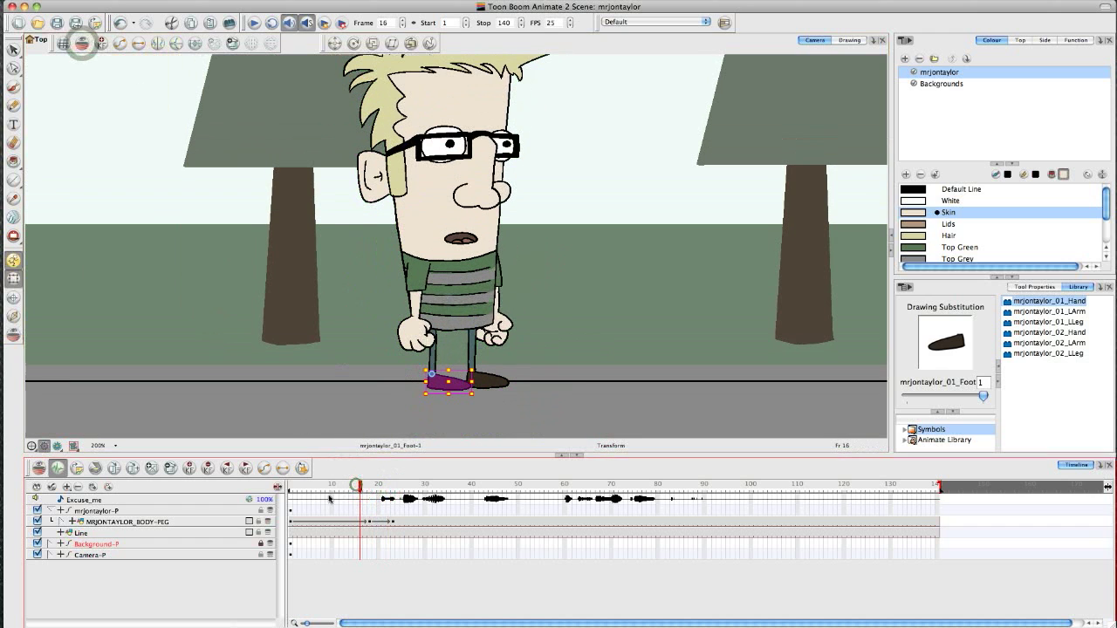
key(Return)
click(369, 492)
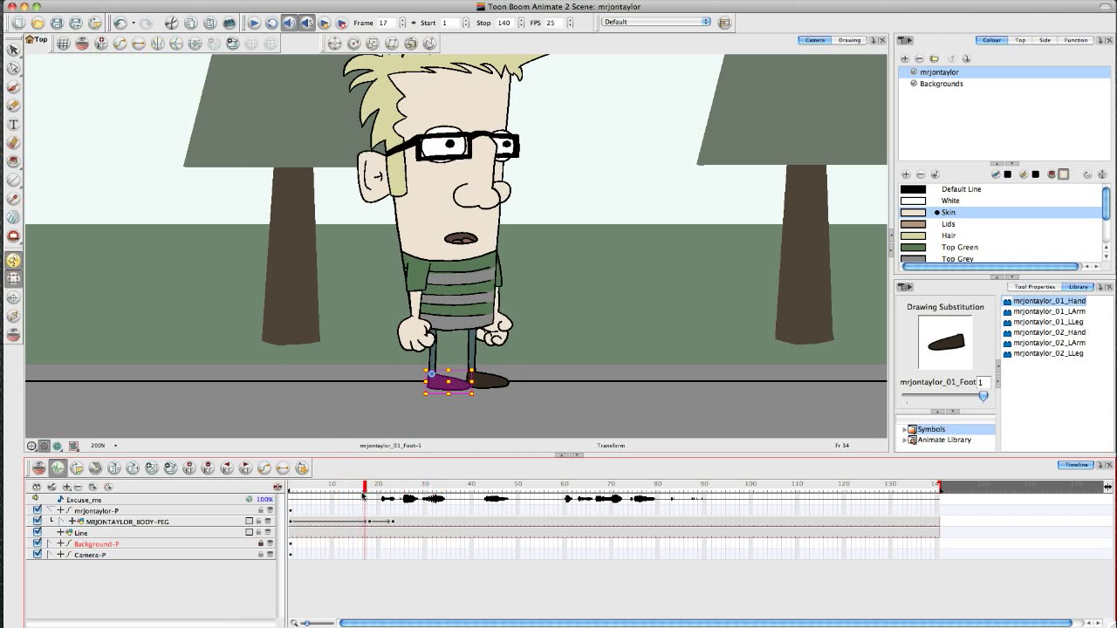
drag(369, 496, 393, 504)
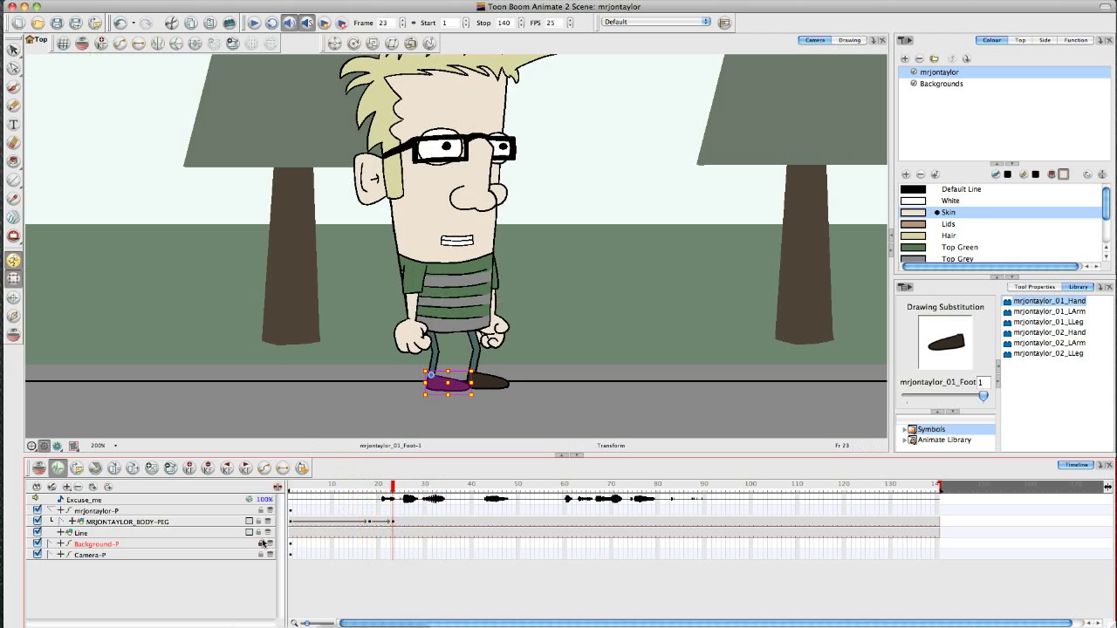
click(353, 600)
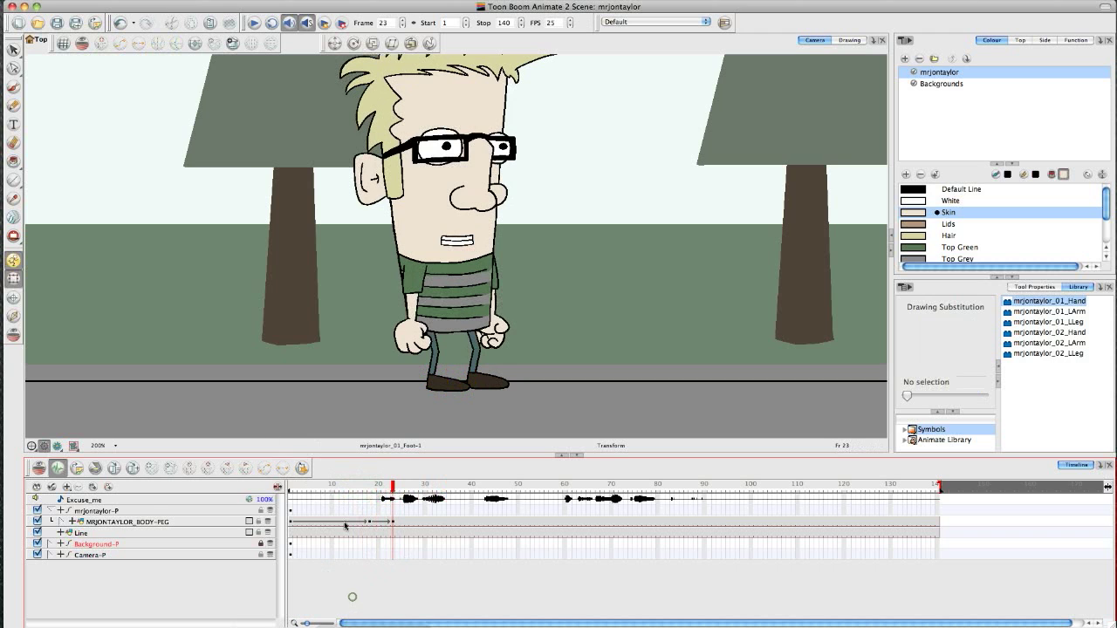
Expand the body peg's layers, rotate MRJONTAYLOR_UPBODY-PEG slightly forward at frame 23, and play back the motion.
click(60, 521)
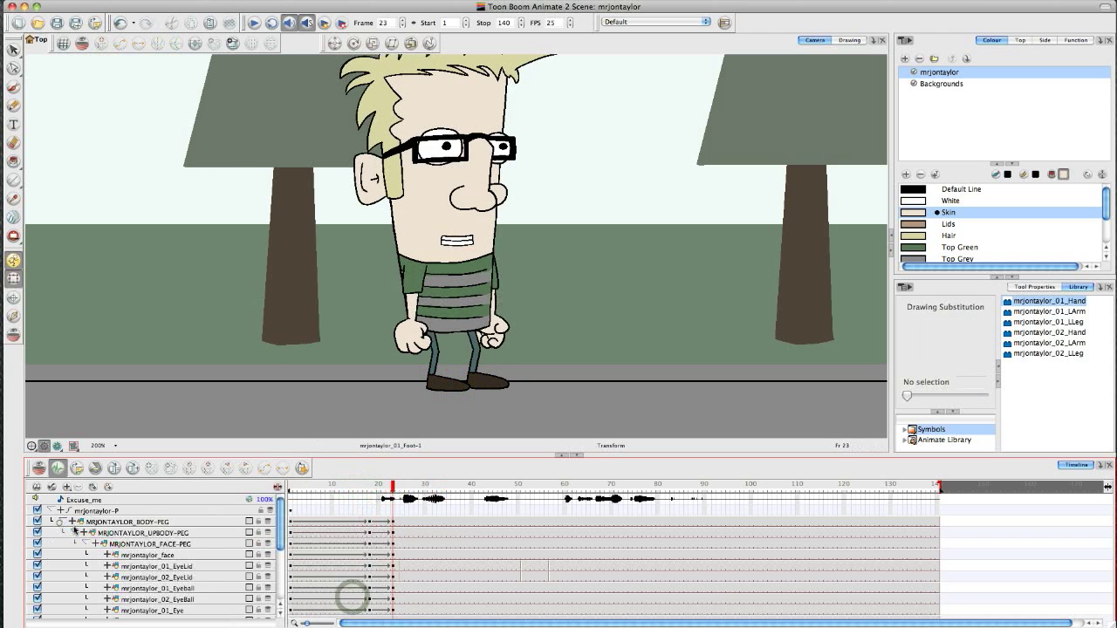
click(390, 534)
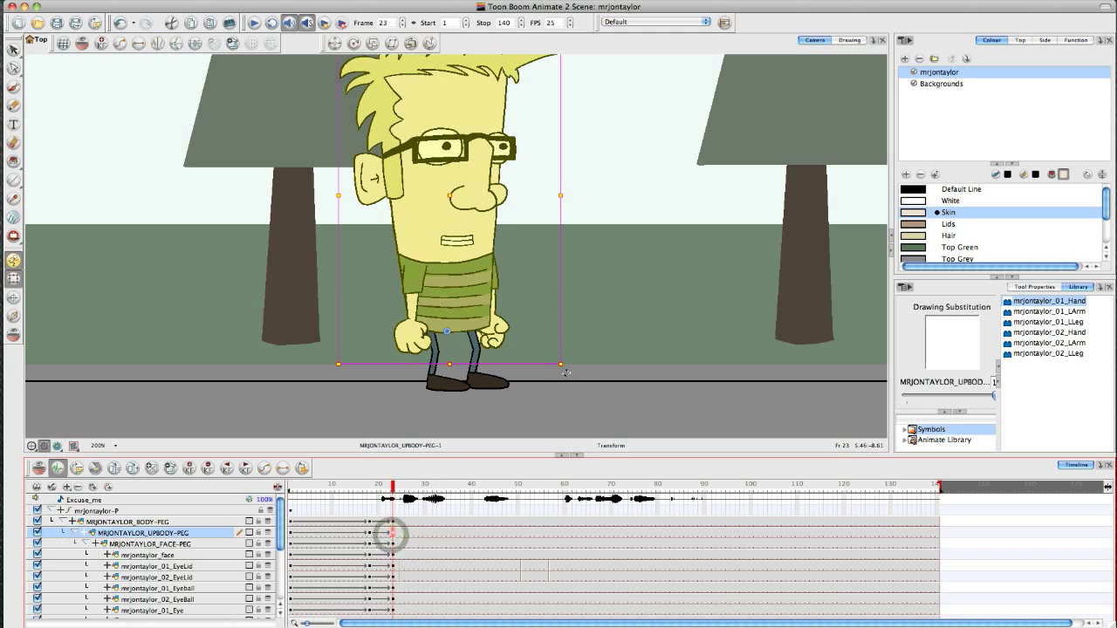
drag(569, 374, 561, 369)
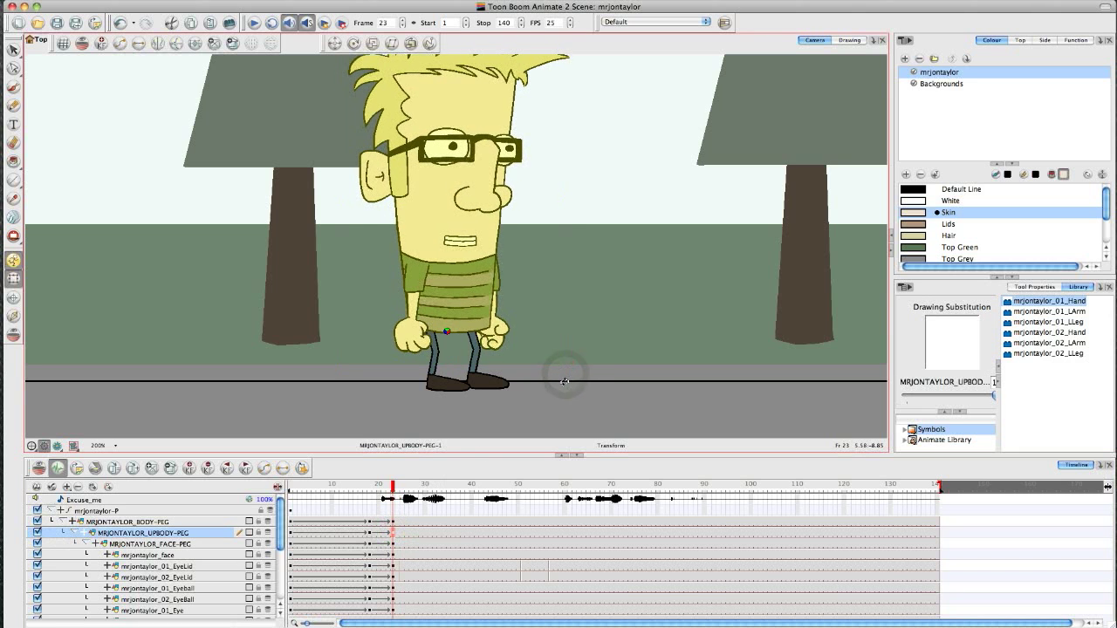
drag(368, 488, 360, 488)
key(shift+Return)
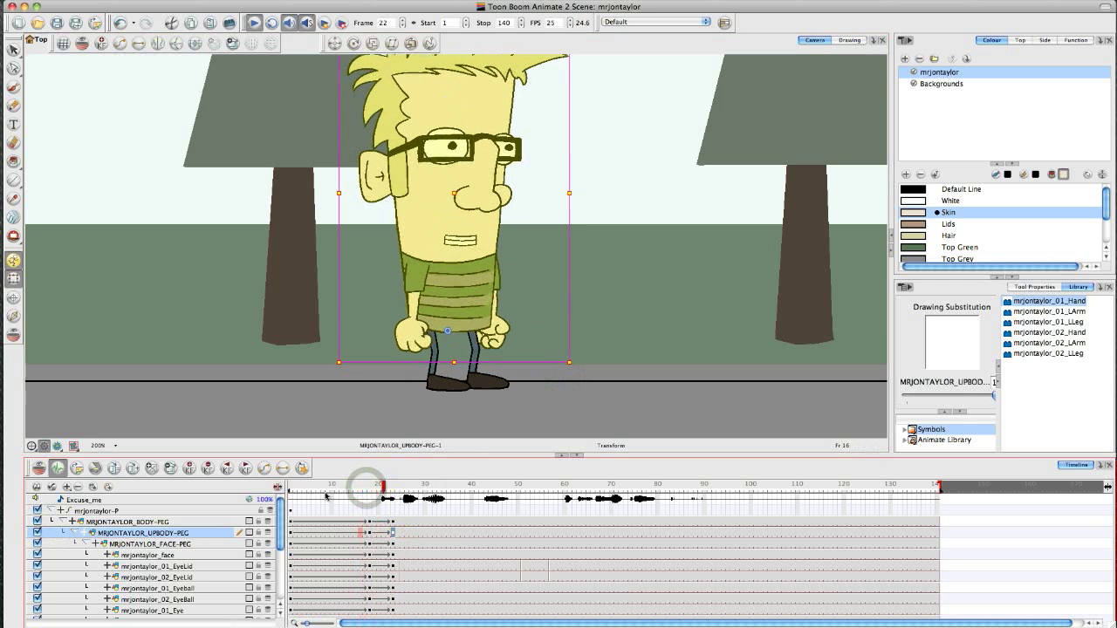
click(369, 487)
mouse_move(371, 490)
mouse_down()
mouse_move(415, 489)
mouse_move(378, 493)
mouse_up()
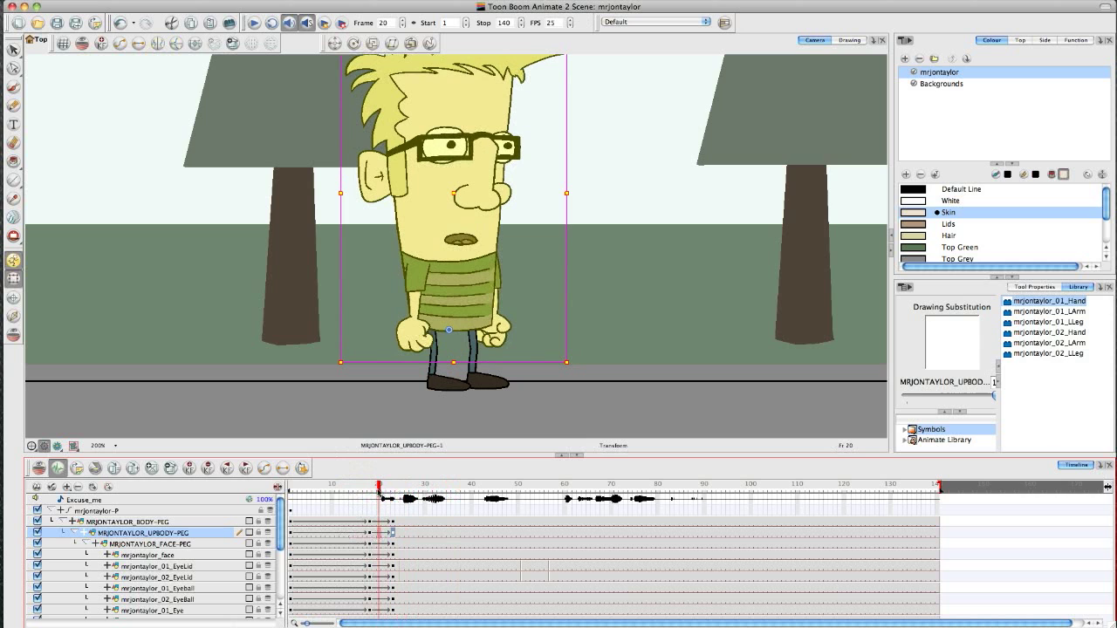
Select the far arm's peg and move its frame 23 keyframe to frame 25.
click(495, 398)
click(499, 337)
key(b)
key(b)
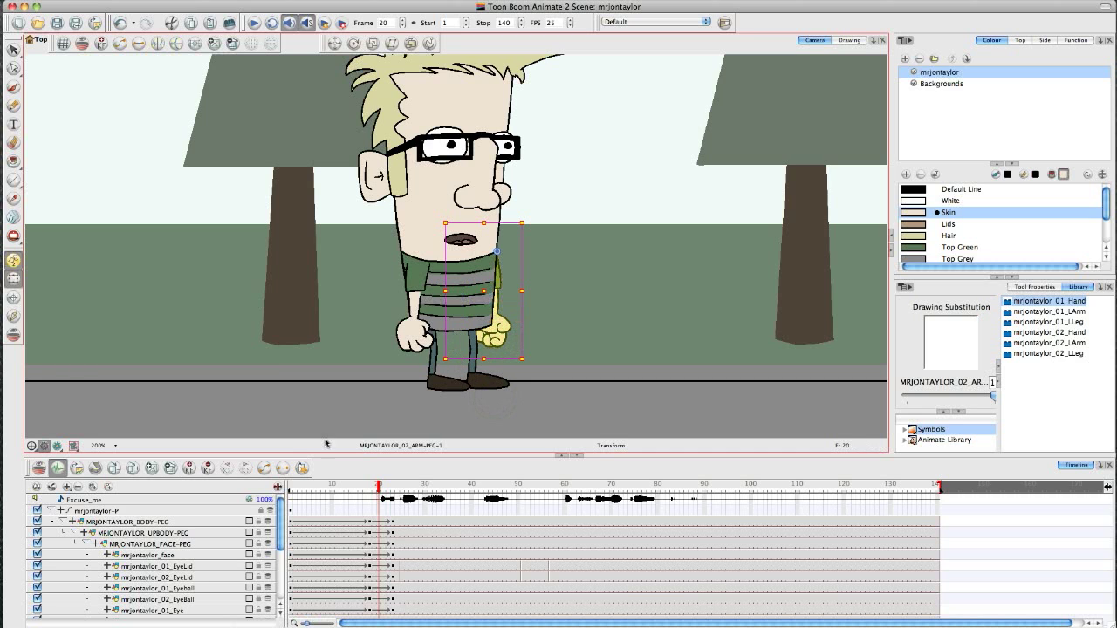
click(375, 485)
drag(277, 539, 280, 576)
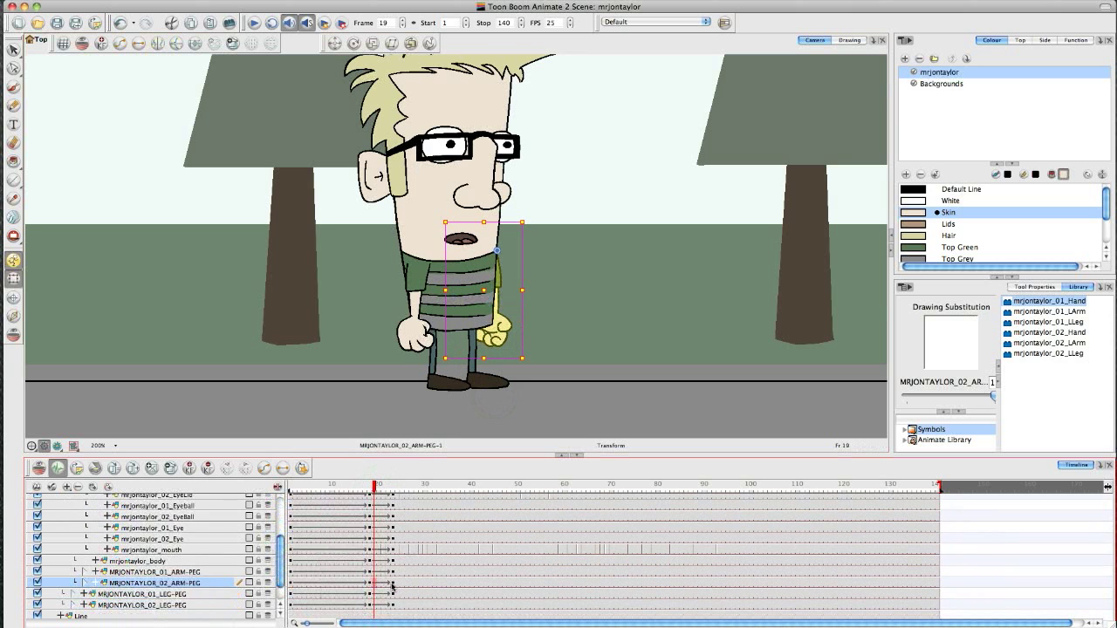
click(392, 584)
drag(391, 584, 401, 583)
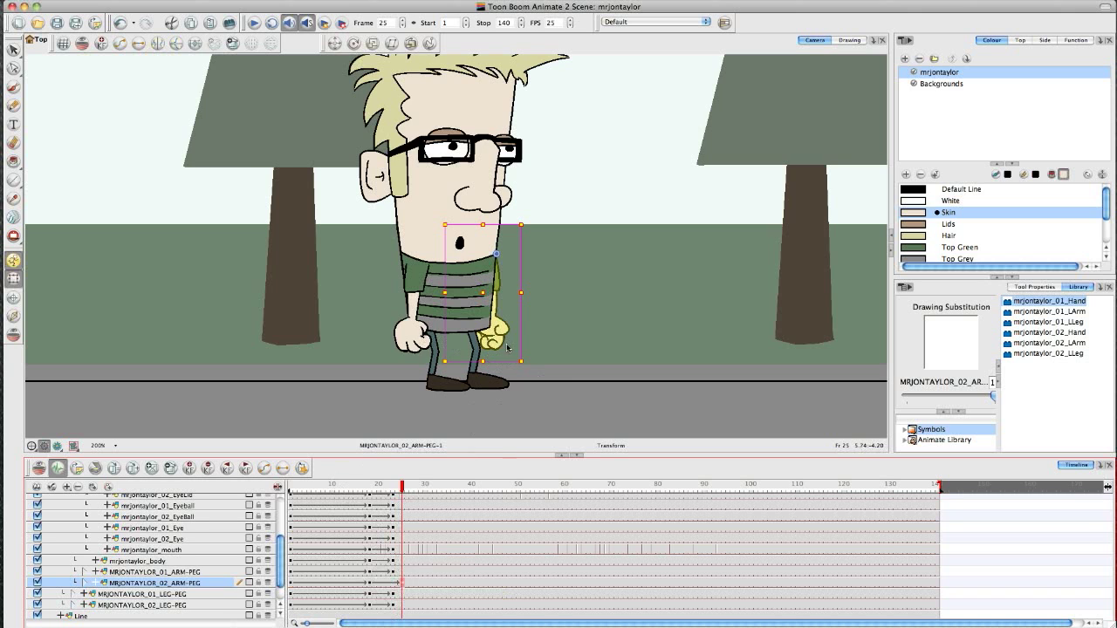
Rotate the far arm at frame 25 so the forearm and fist rise in front of the body.
click(517, 382)
click(499, 333)
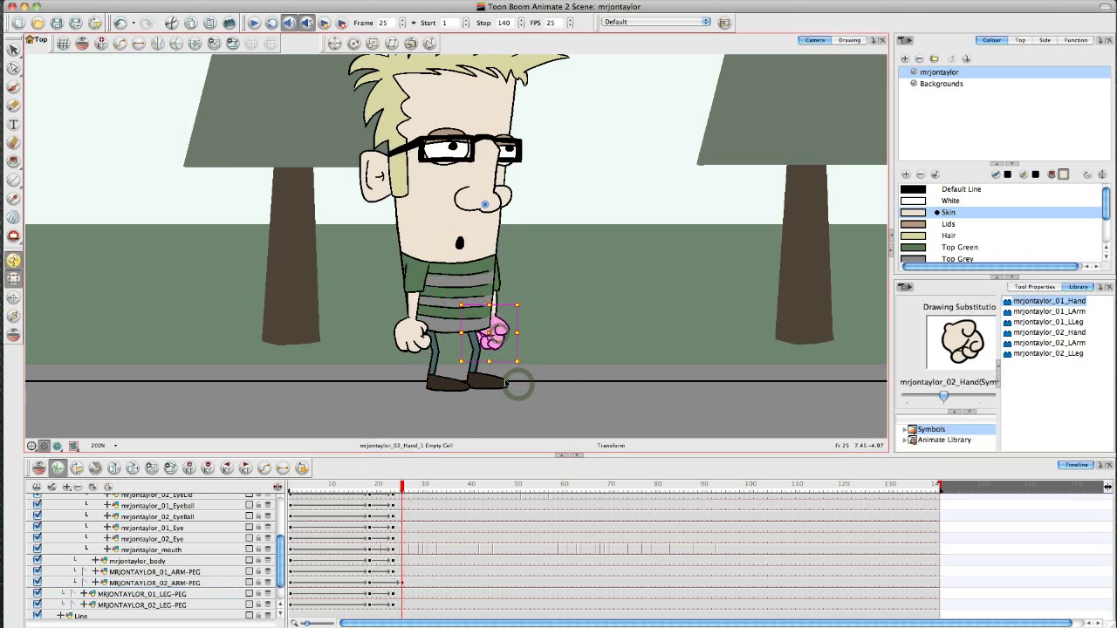
key(b)
key(b)
mouse_move(524, 367)
mouse_down()
mouse_move(553, 365)
mouse_move(574, 286)
mouse_move(567, 272)
mouse_up()
click(517, 339)
key(b)
key(b)
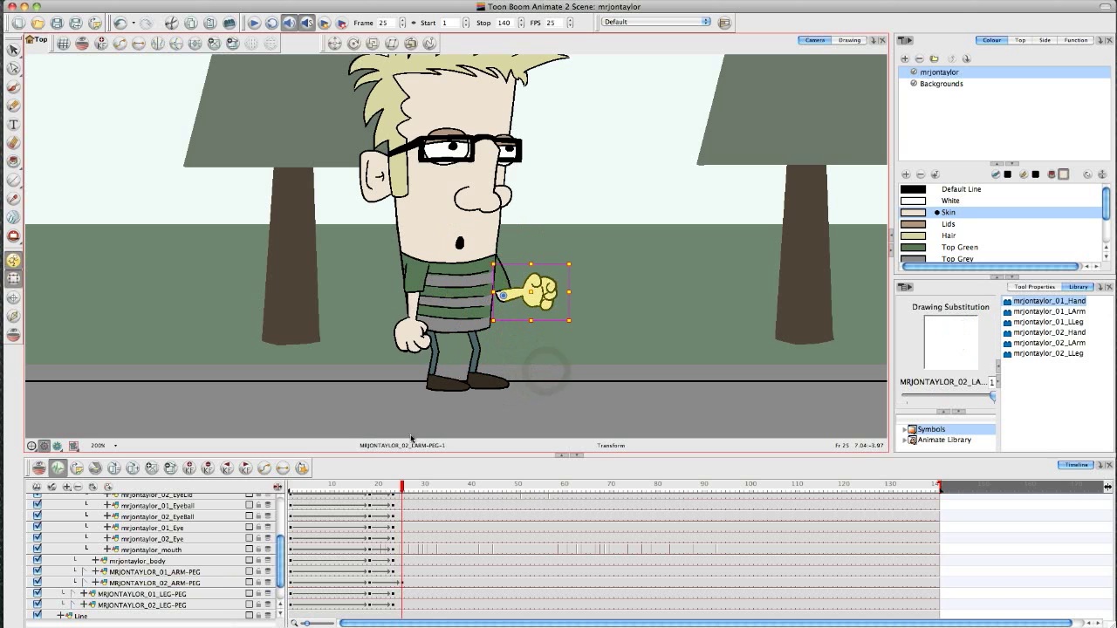
Rotate the whole far arm peg at frame 25 so the arm swings further forward, and scrub frames 19 to 25 to check it.
mouse_move(386, 490)
mouse_down()
mouse_move(408, 493)
mouse_move(374, 495)
mouse_move(403, 494)
mouse_up()
key(b)
drag(572, 334, 591, 292)
drag(403, 489, 378, 490)
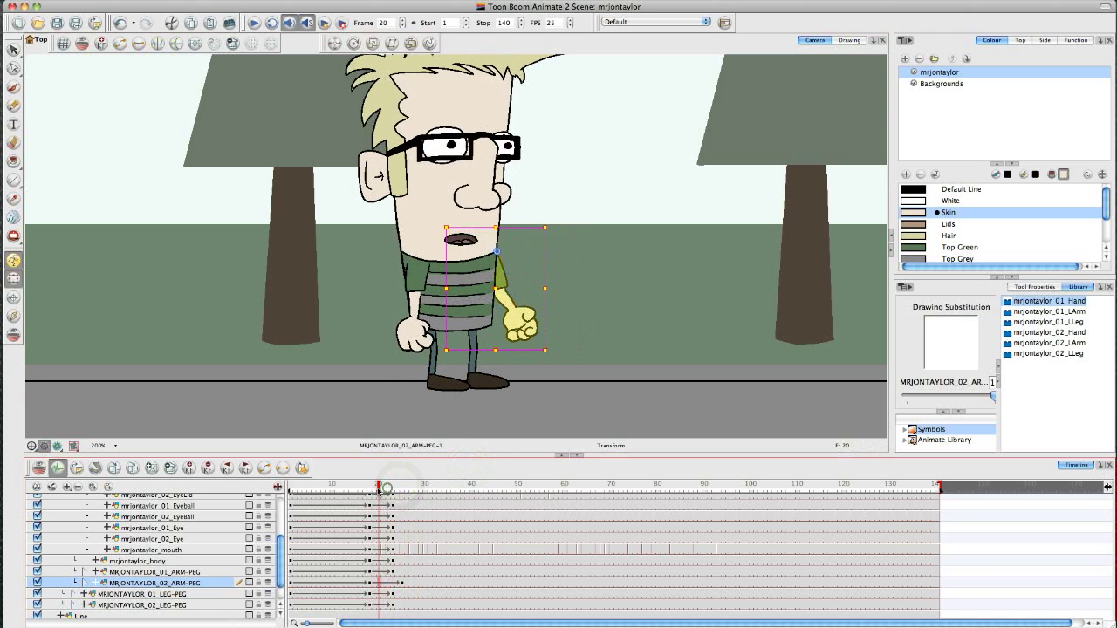
click(377, 490)
drag(375, 493, 375, 491)
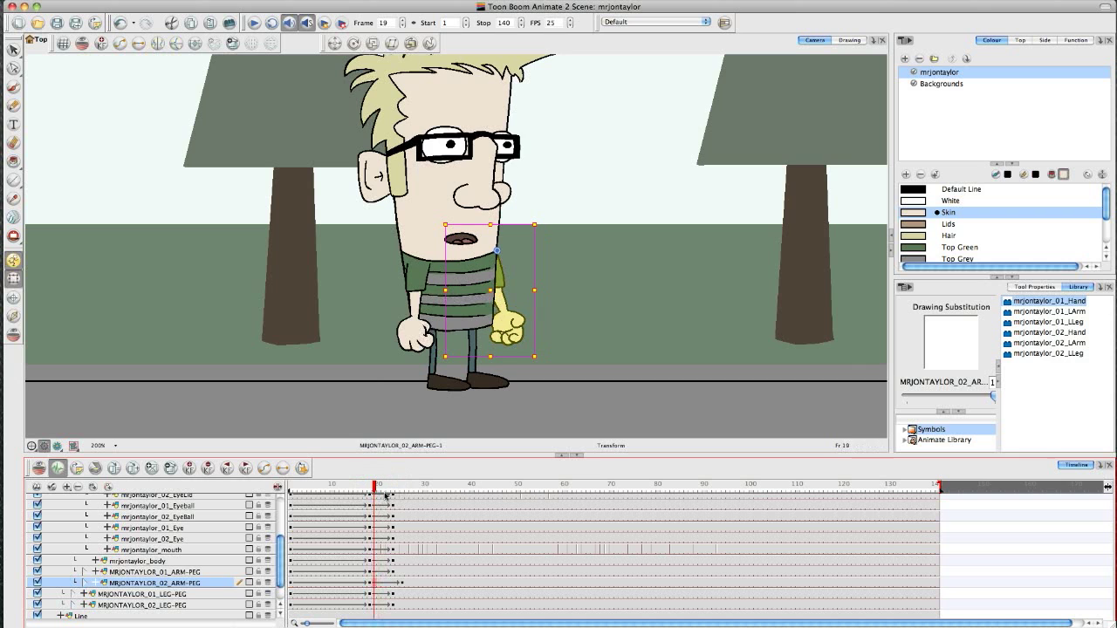
drag(376, 493, 401, 494)
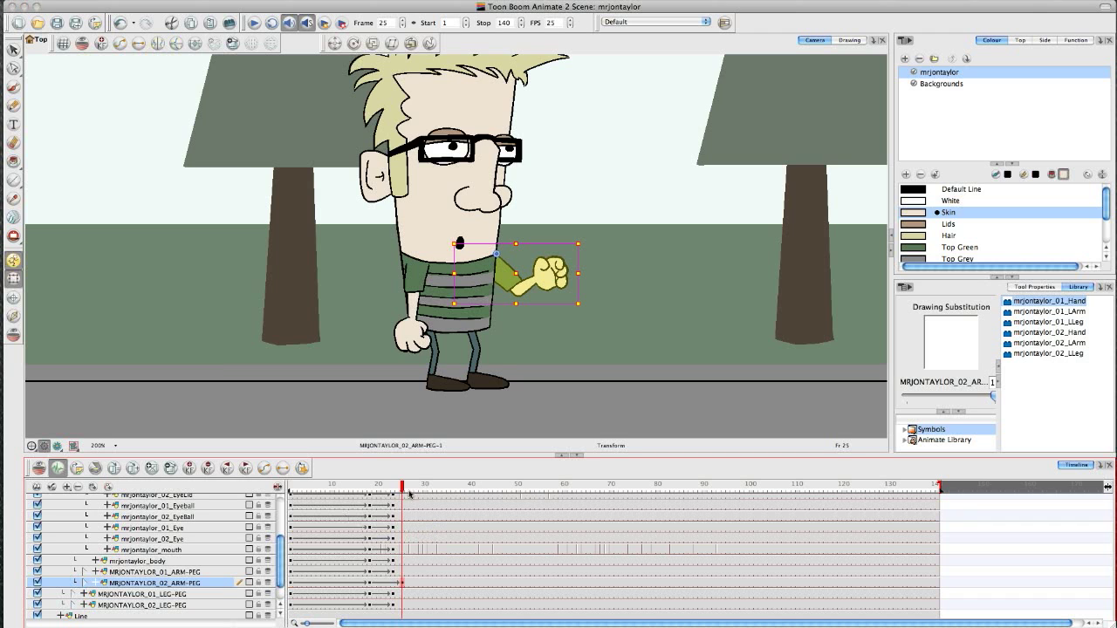
Deselect the arm and step through frames 20 to 35 to review the arm raise.
drag(399, 486, 378, 486)
click(224, 487)
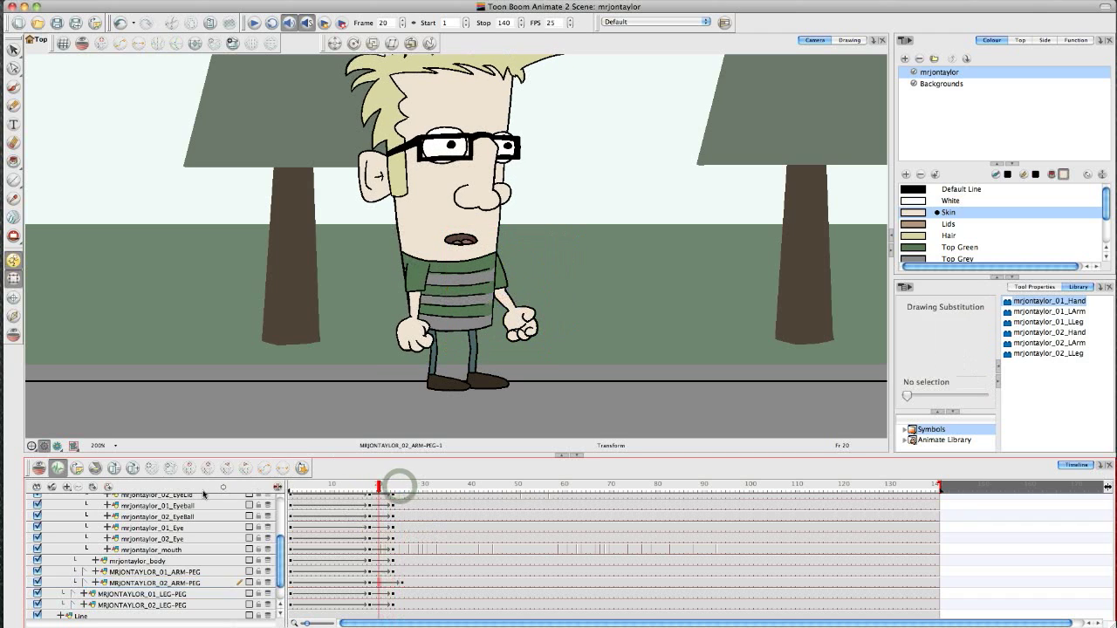
key(period)
key(period)
key(period)
key(period)
key(period)
key(period)
key(period)
key(period)
key(period)
key(period)
key(period)
key(period)
key(period)
key(period)
key(period)
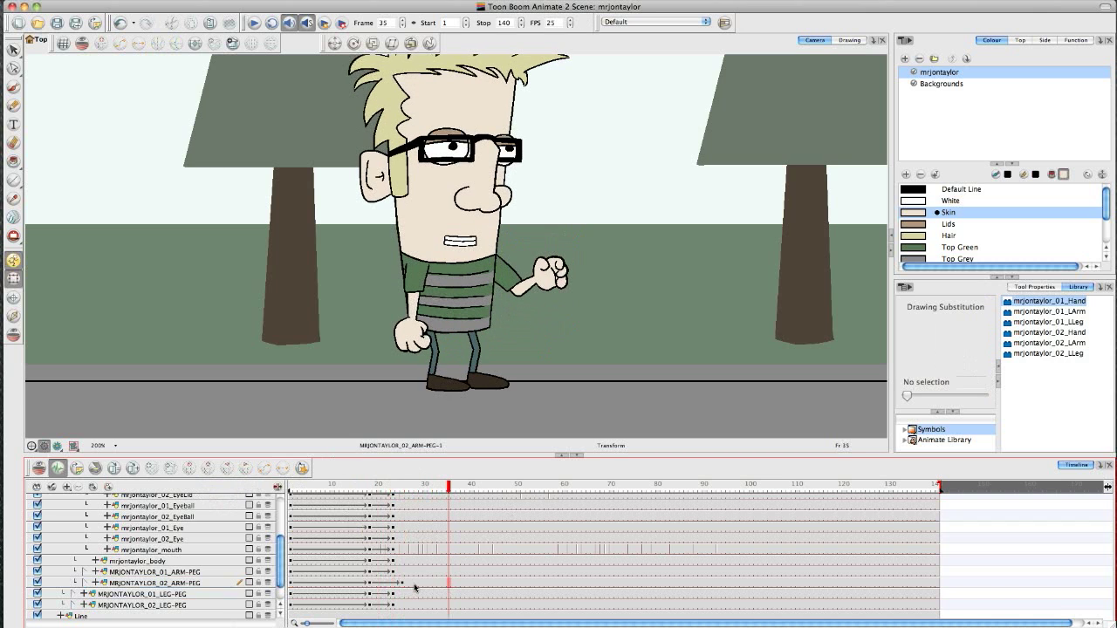
click(397, 490)
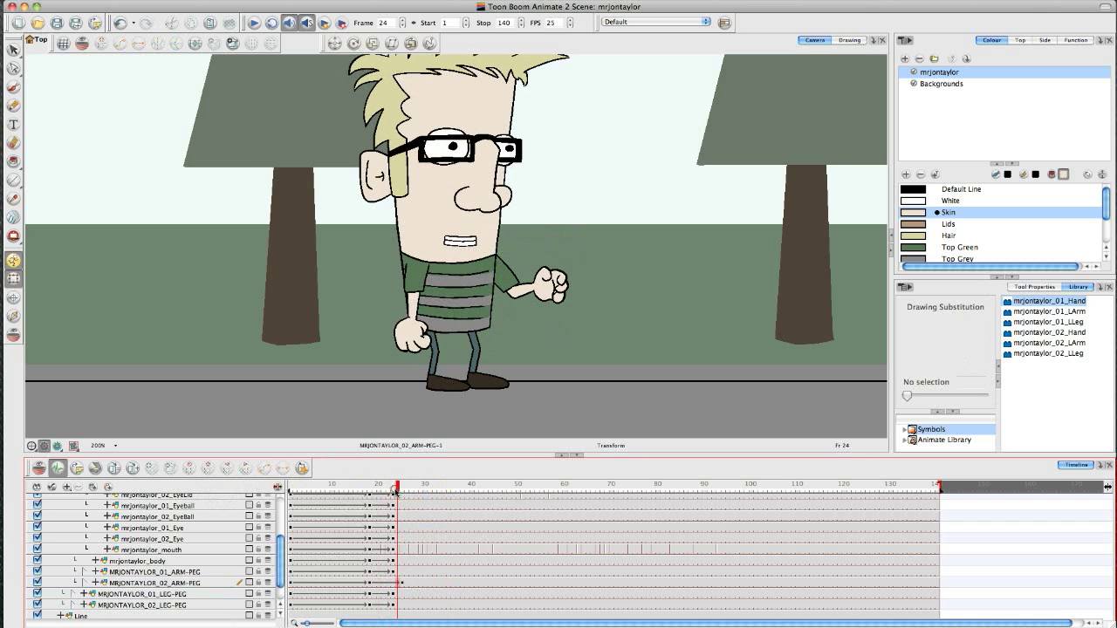
drag(383, 485, 402, 486)
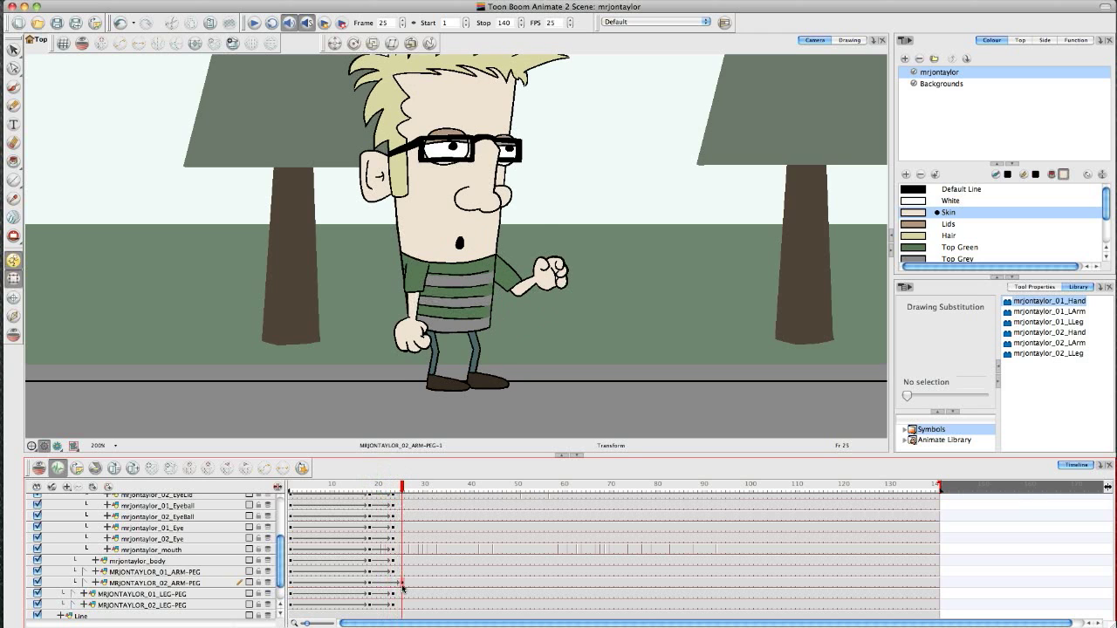
Adjust the far forearm's rotation slightly at frame 28 and again at frame 33 to add settling keyframes.
drag(403, 490, 416, 490)
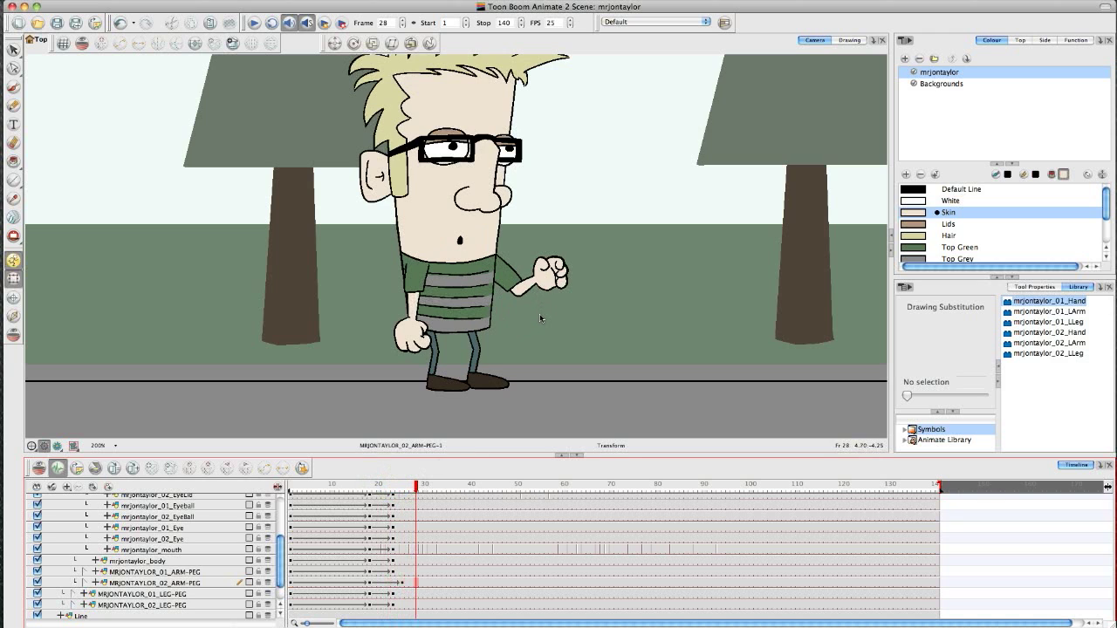
click(546, 278)
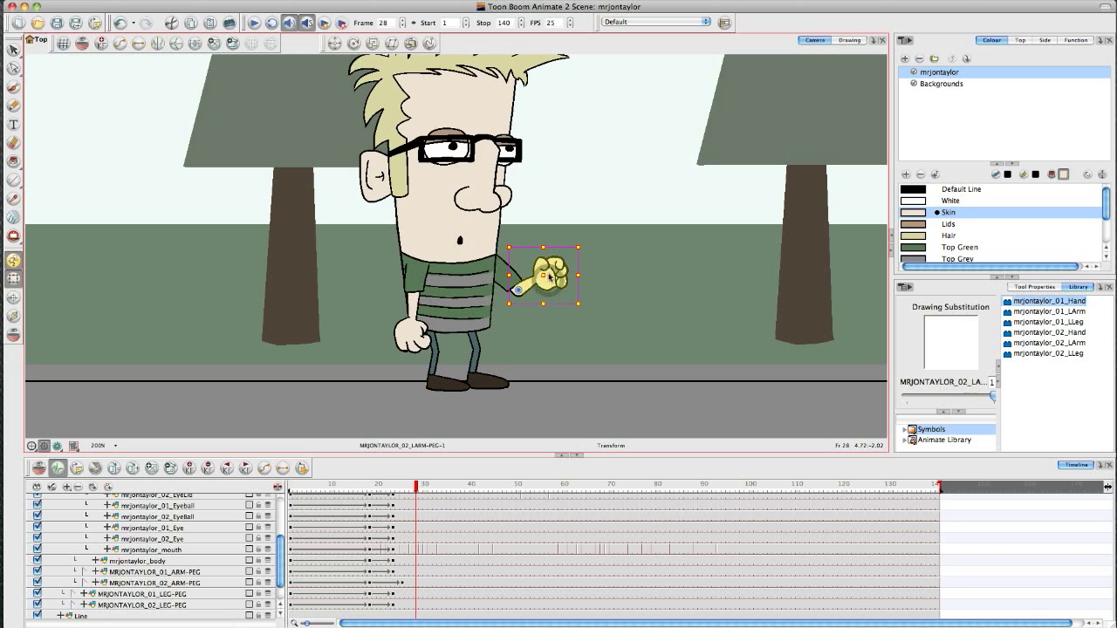
drag(583, 312, 556, 324)
drag(417, 490, 439, 489)
drag(582, 310, 581, 312)
click(399, 489)
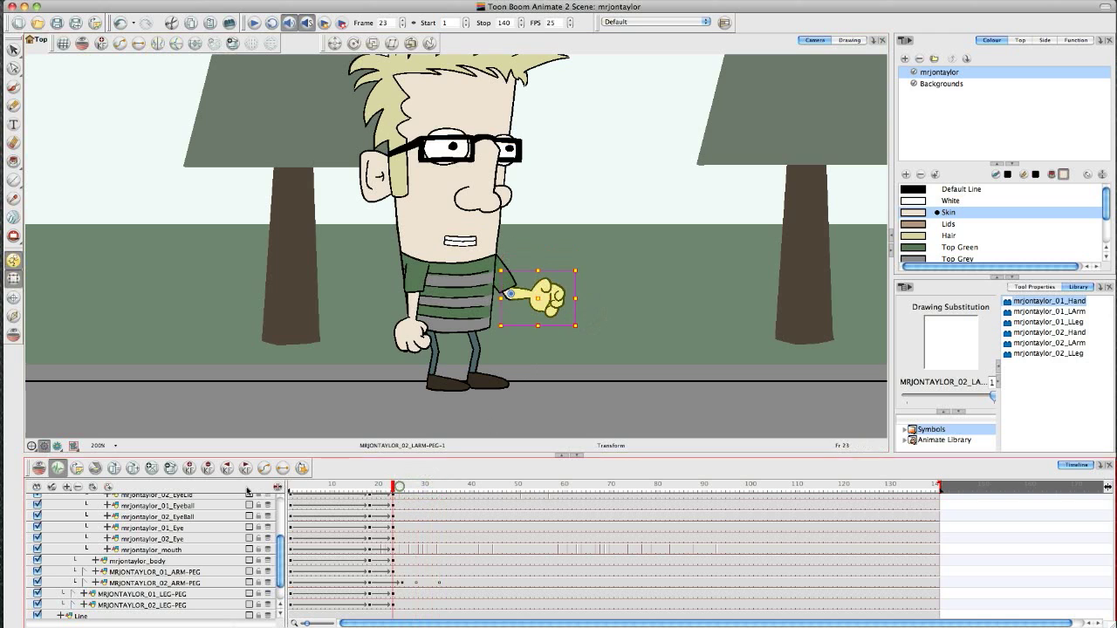
Play back the far arm's motion from around frame 23, with a closer view of the arm.
click(232, 491)
key(shift+Return)
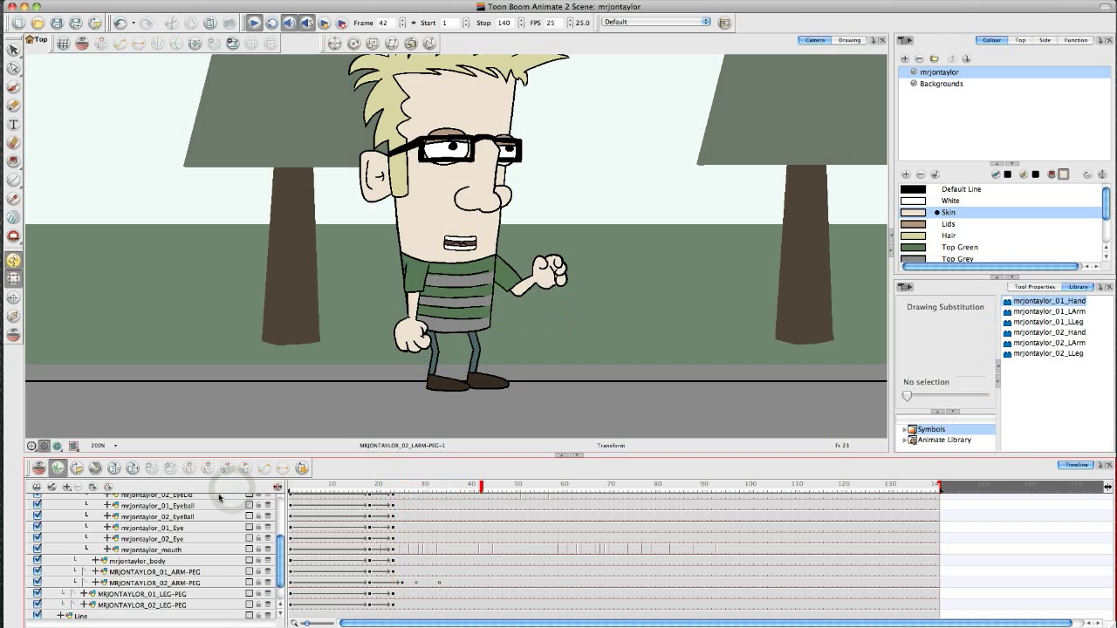
key(2)
drag(643, 305, 588, 270)
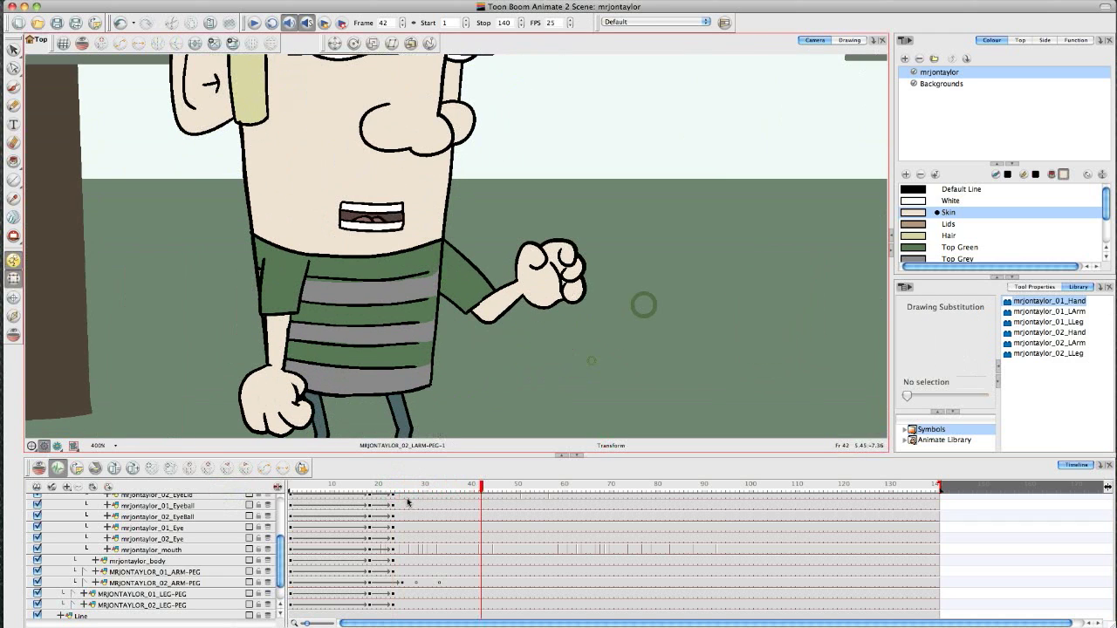
drag(410, 484, 392, 482)
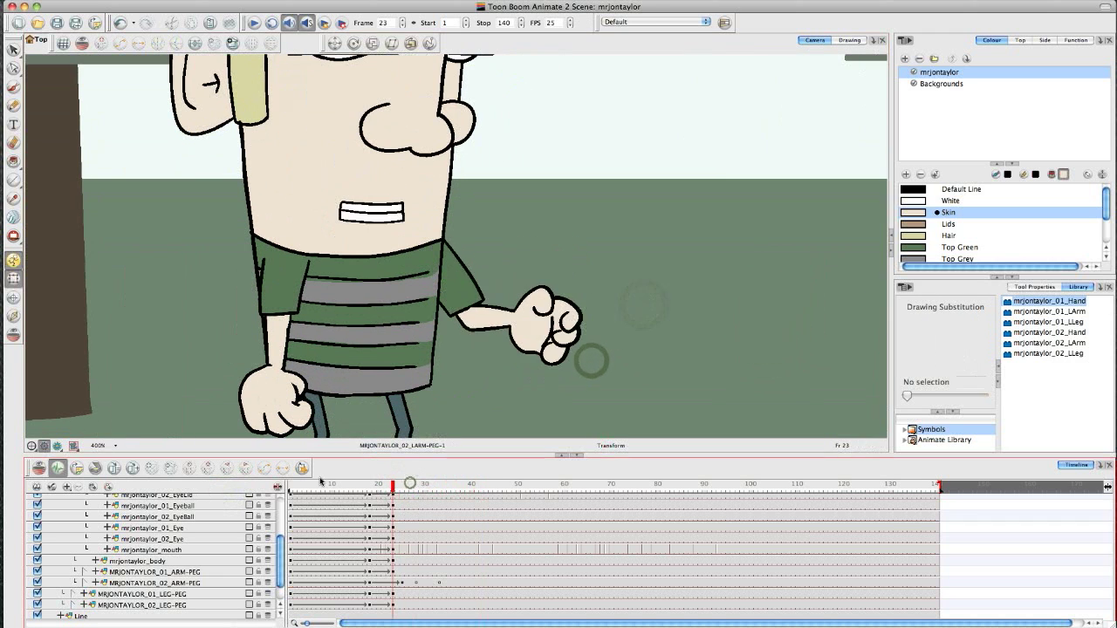
key(Return)
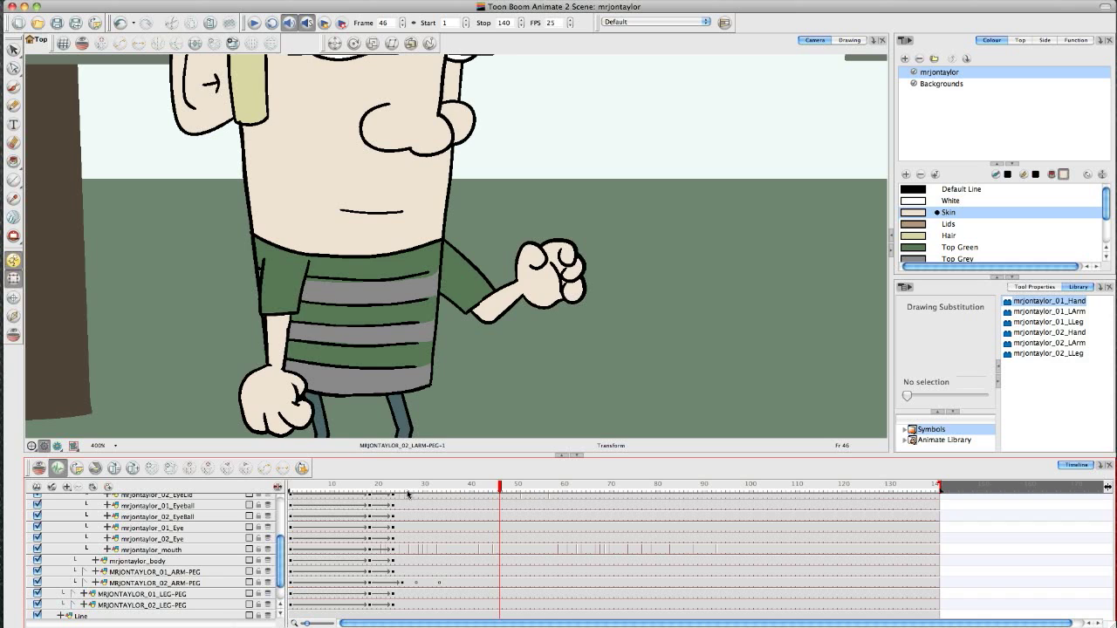
drag(406, 489, 390, 489)
key(Return)
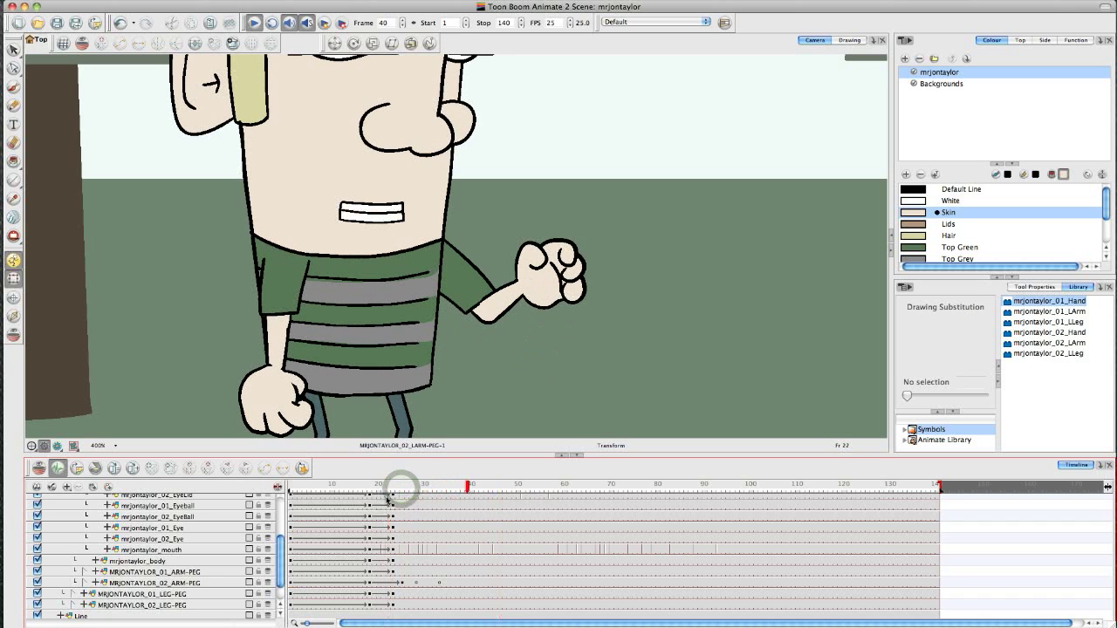
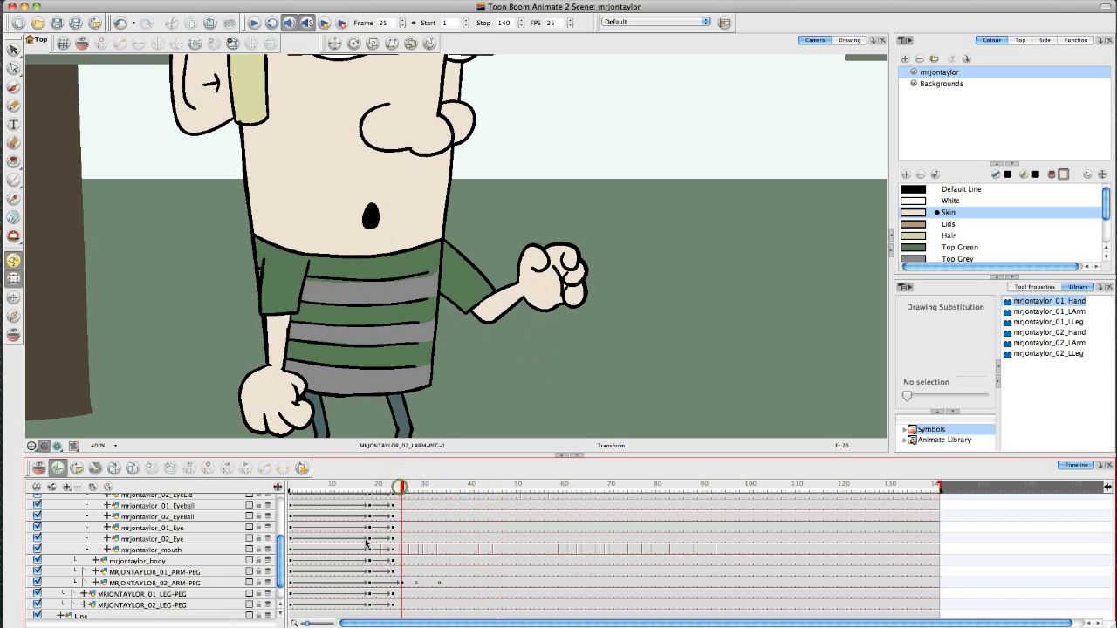
Adjust the far hand peg's rotation slightly at frames 28 and 33, and play back the motion from frame 15.
click(544, 286)
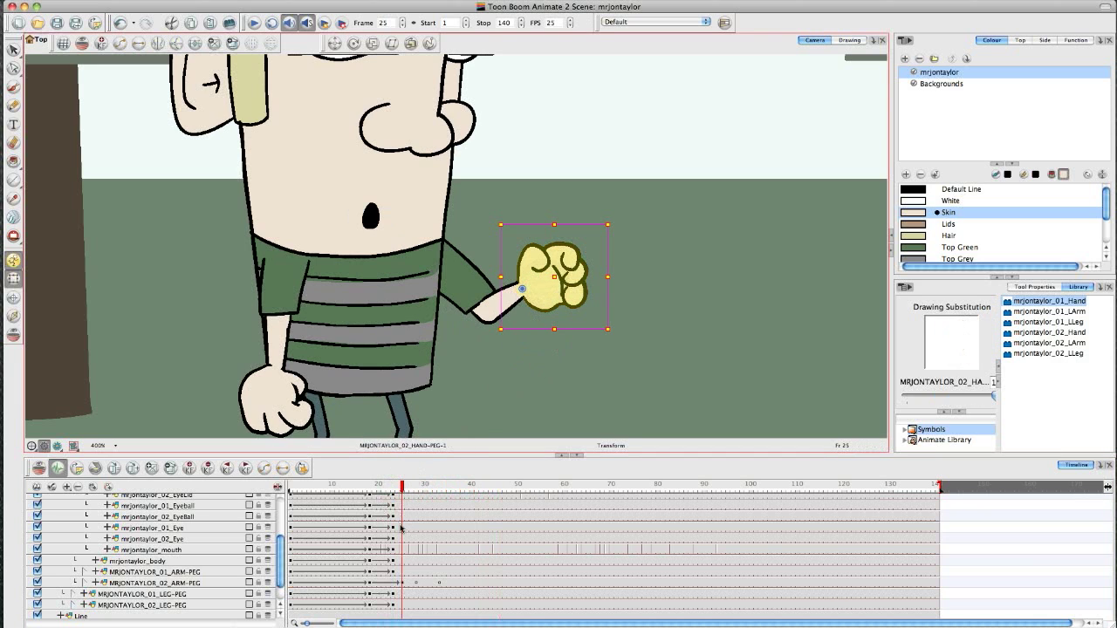
click(416, 487)
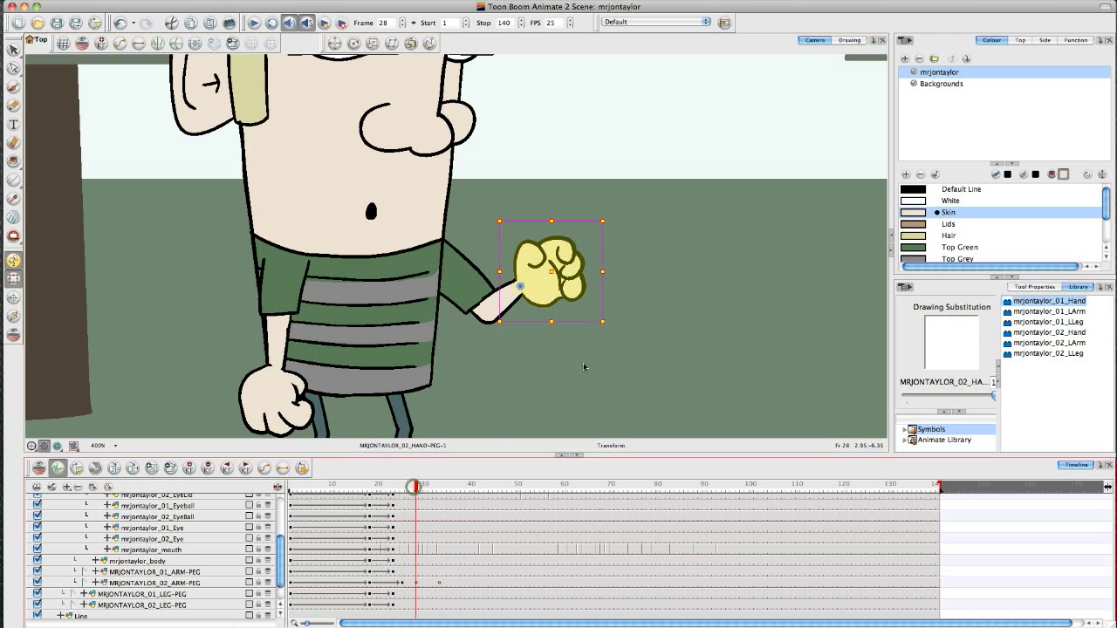
drag(604, 333, 608, 322)
drag(420, 486, 439, 486)
drag(604, 328, 533, 389)
drag(419, 488, 355, 489)
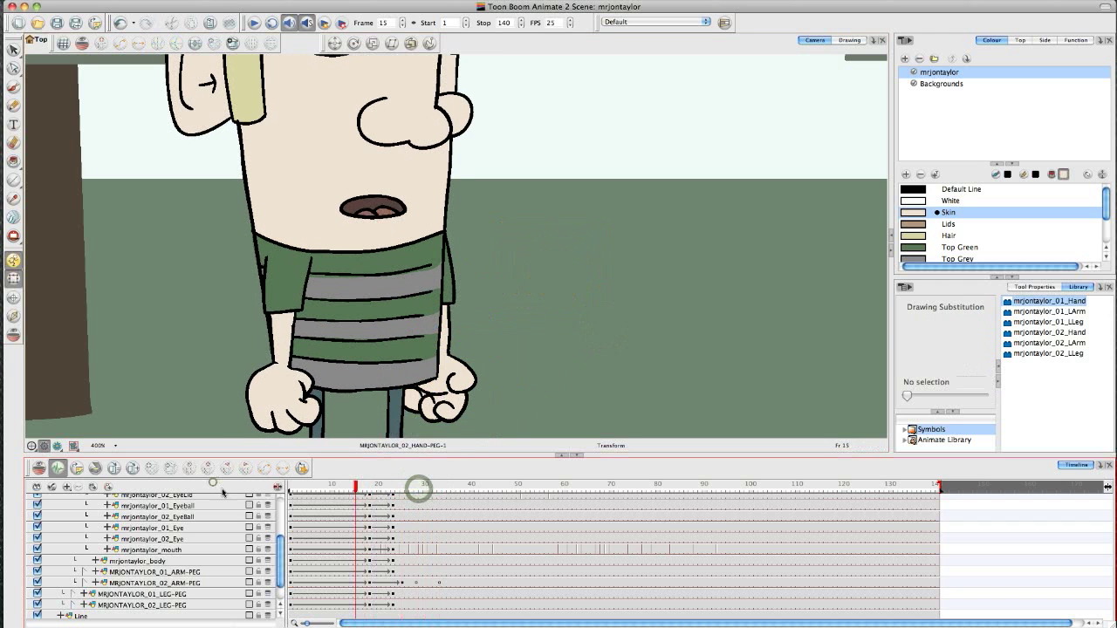
key(shift+Return)
click(224, 488)
key(shift+Return)
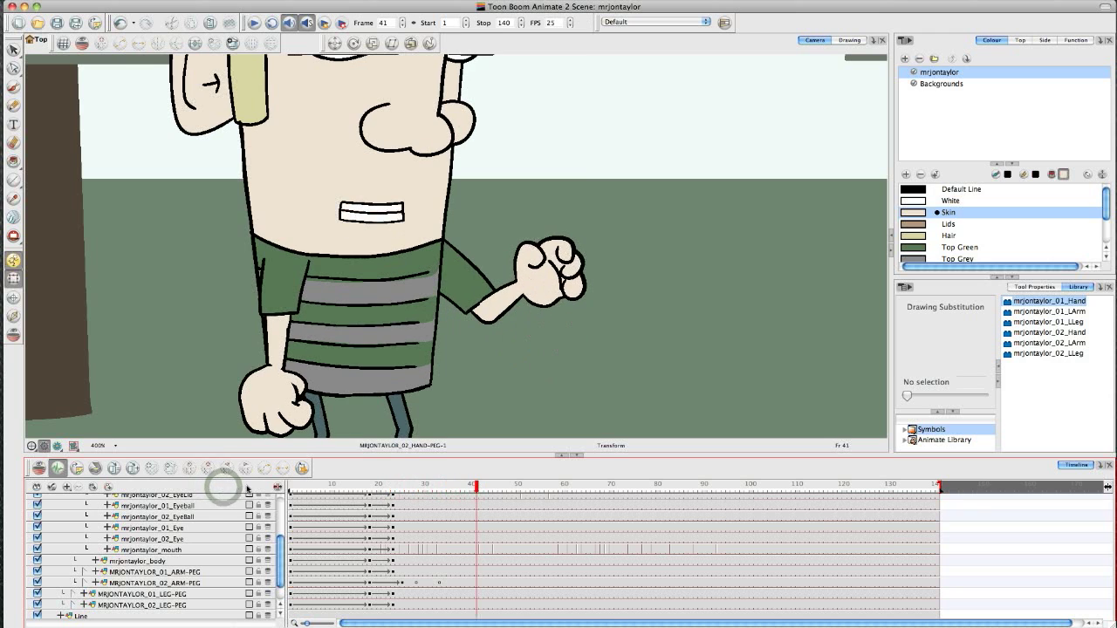
At frame 29, substitute the far hand's fist drawing with the open hand with spread fingers.
drag(399, 491, 423, 502)
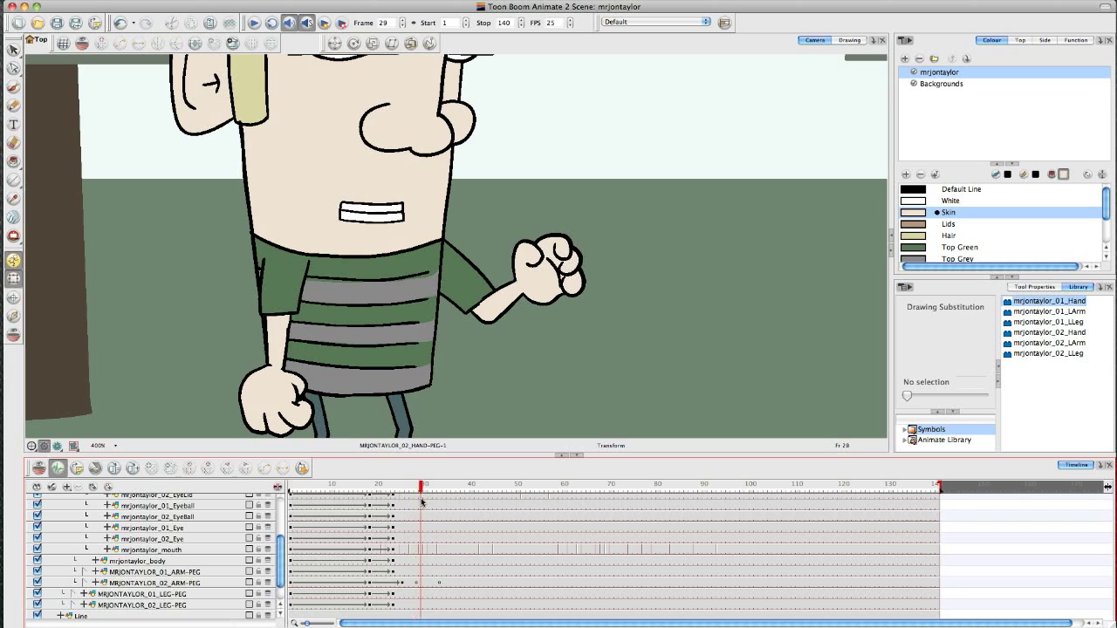
click(549, 294)
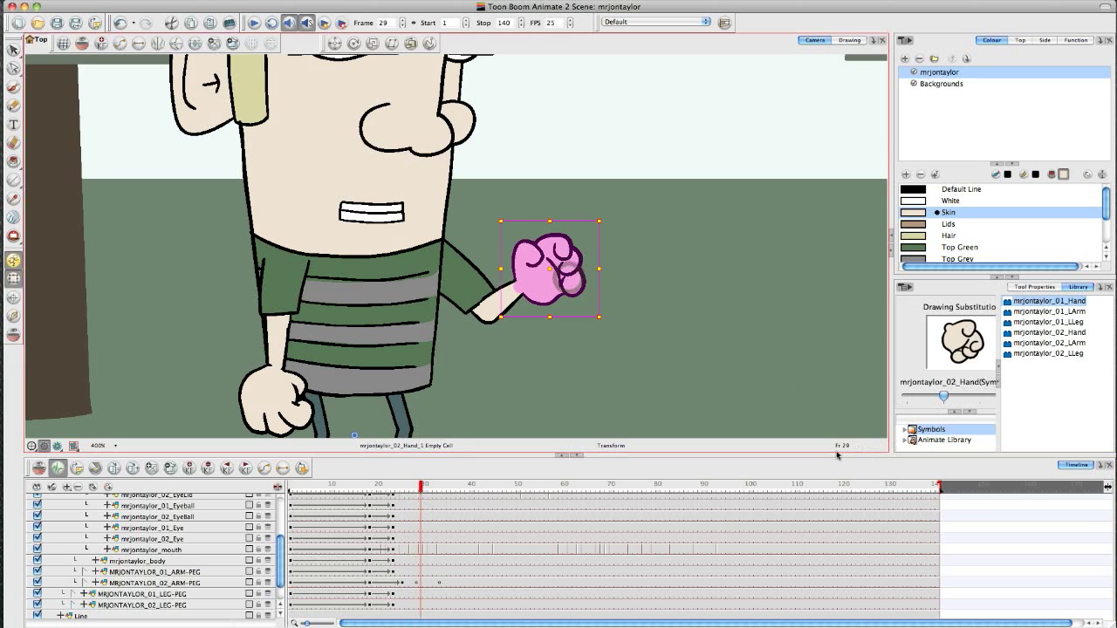
key(b)
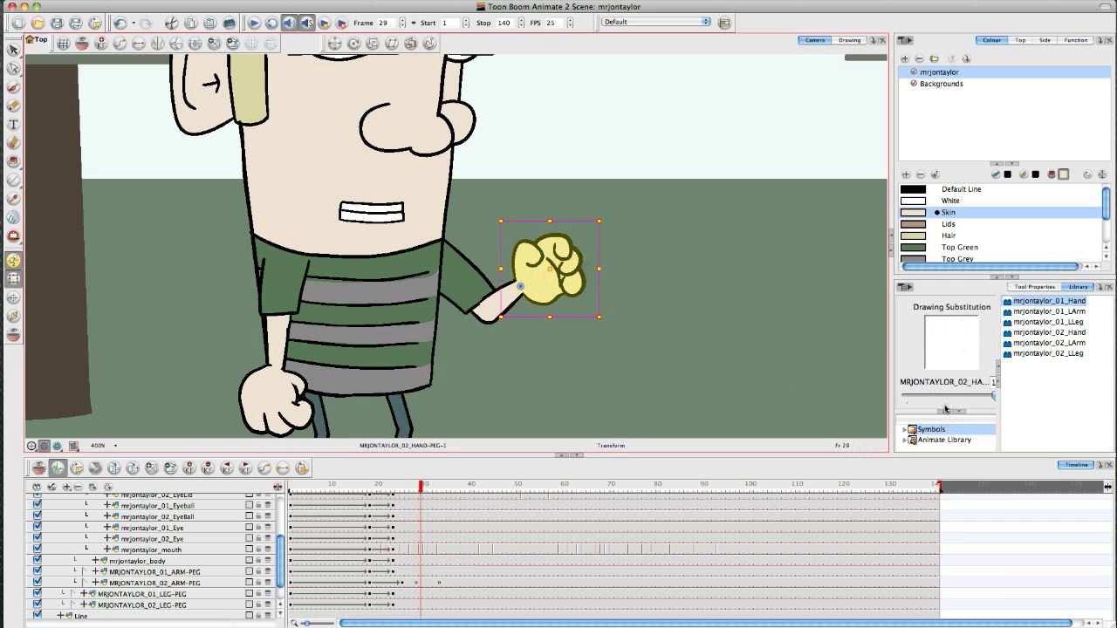
click(570, 346)
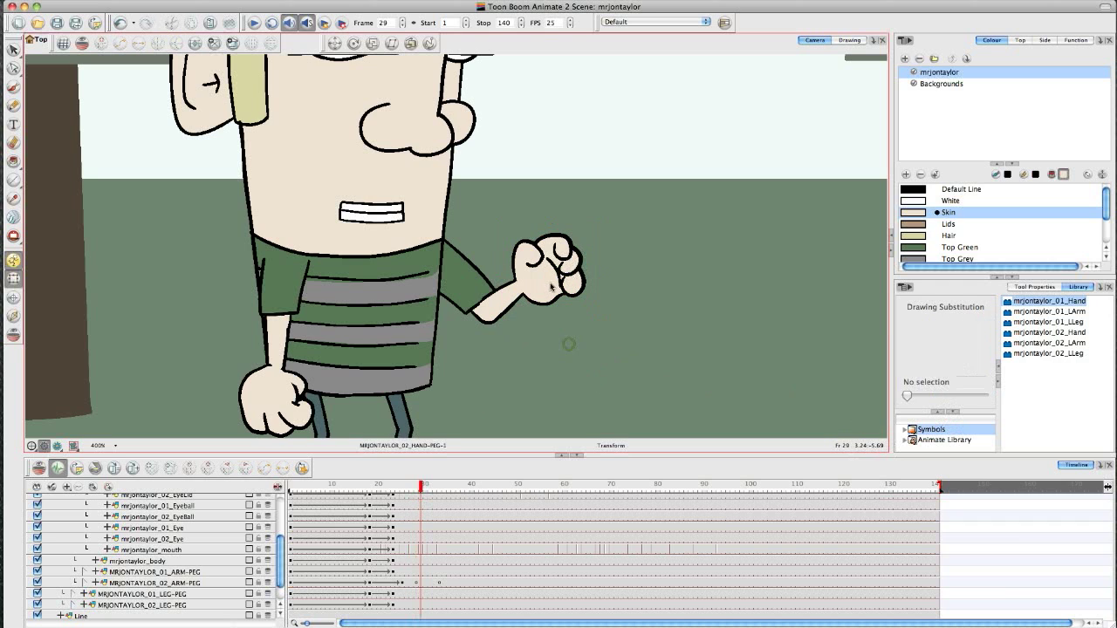
click(549, 285)
click(973, 398)
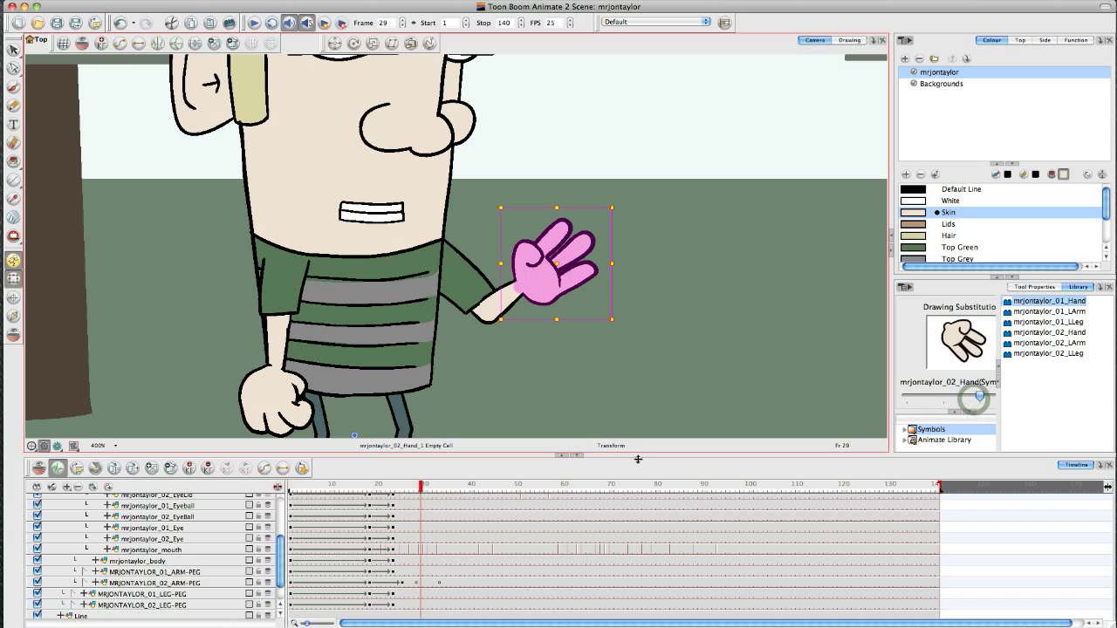
Play back and scrub the arm raise and hand opening from frame 17 onward with the full character in view.
drag(420, 488, 367, 493)
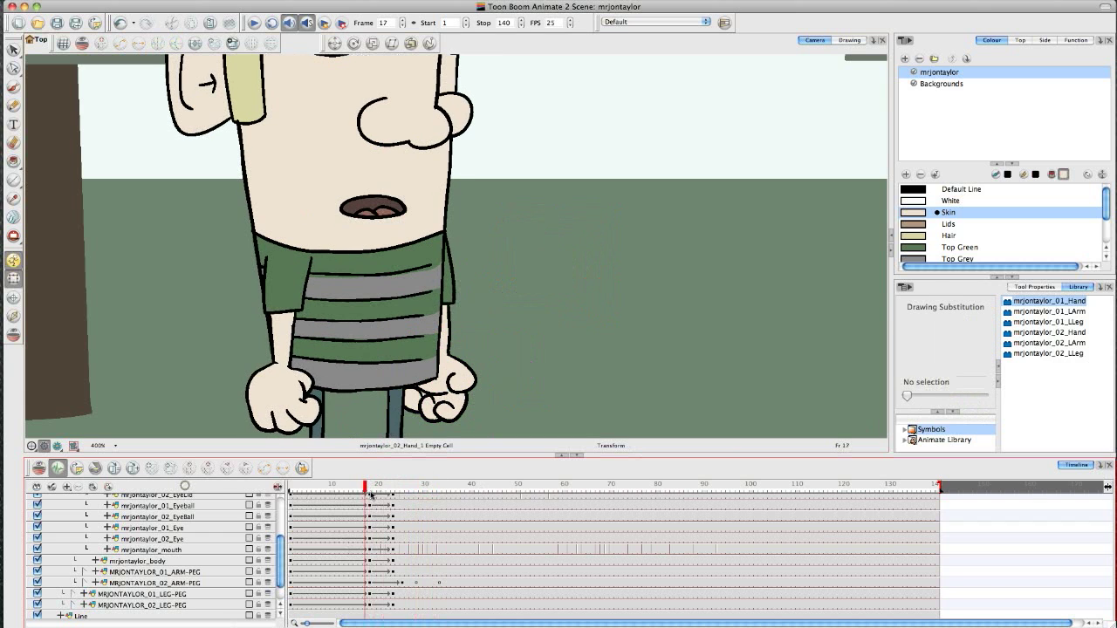
key(2)
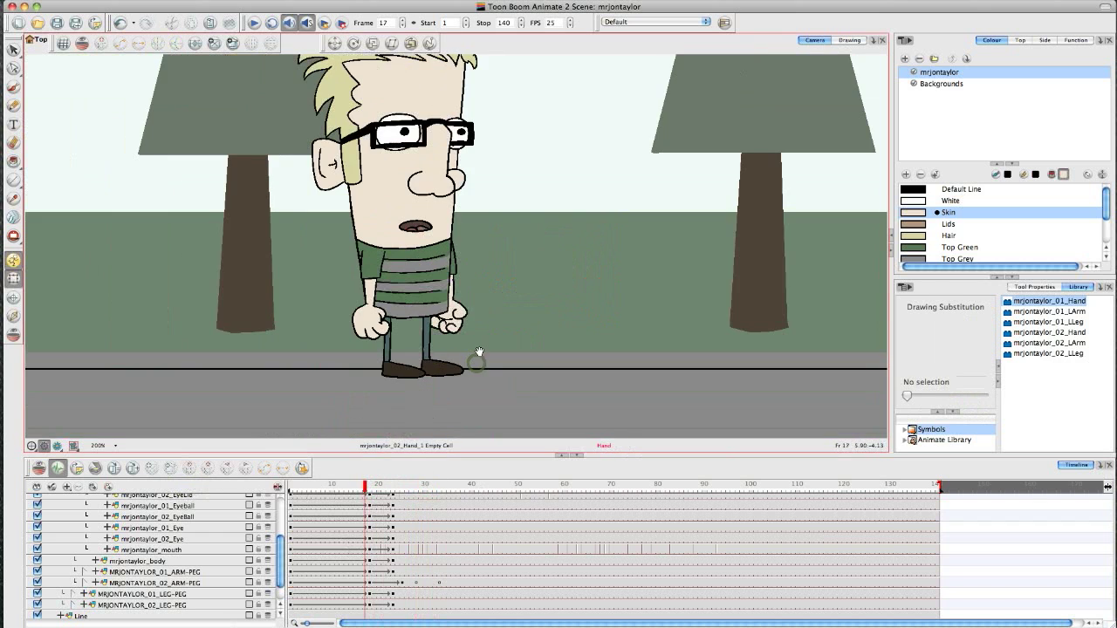
drag(476, 359, 496, 389)
key(shift+Return)
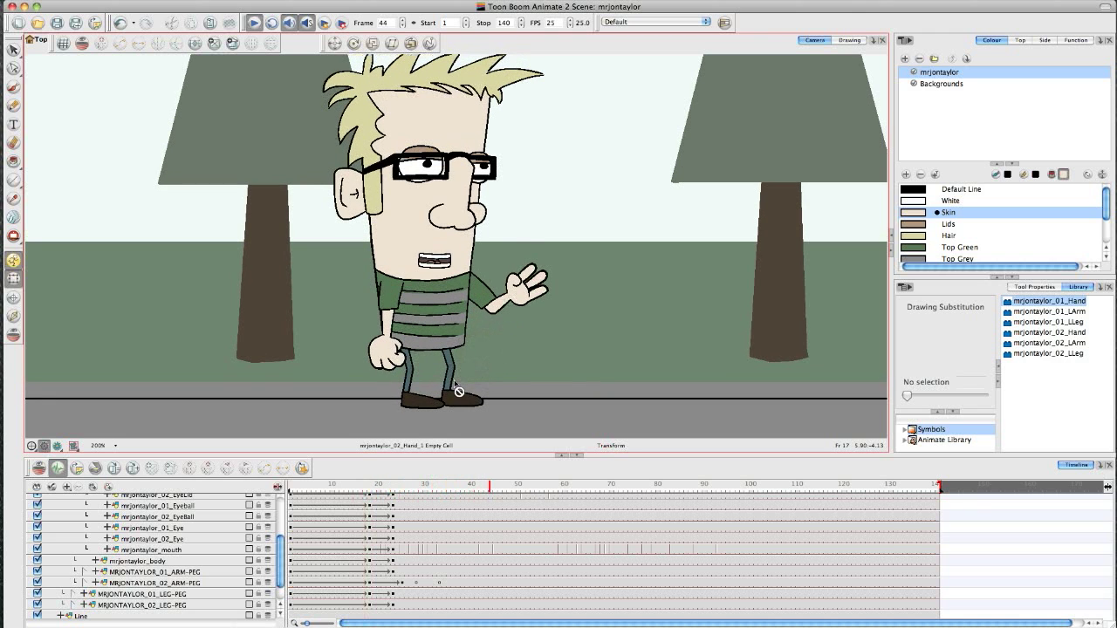
key(shift+Return)
drag(419, 486, 355, 484)
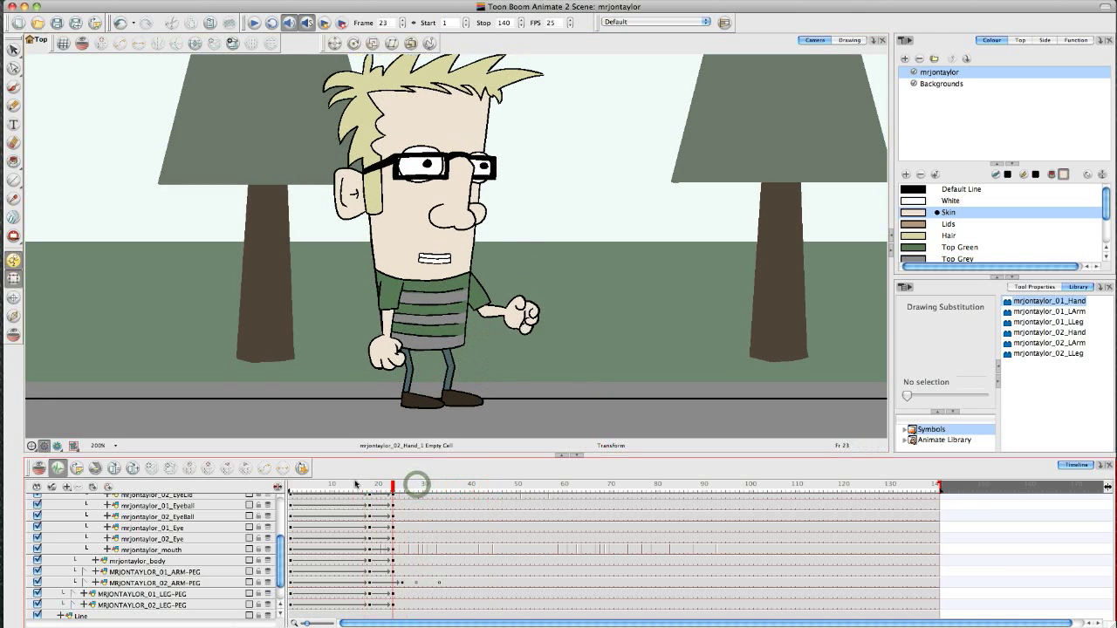
click(414, 486)
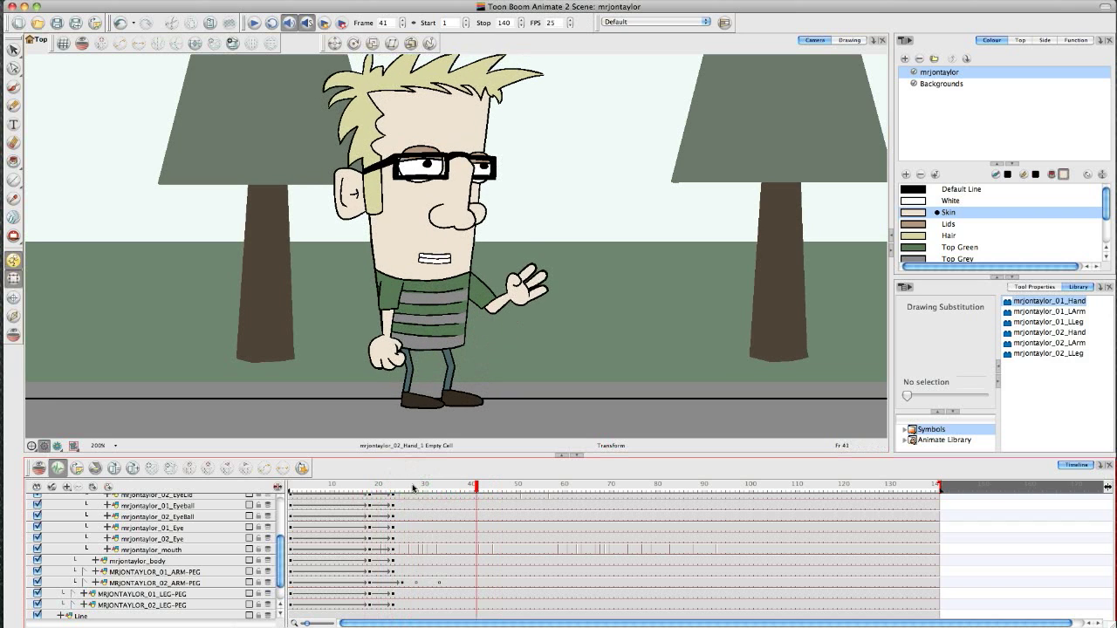
click(412, 487)
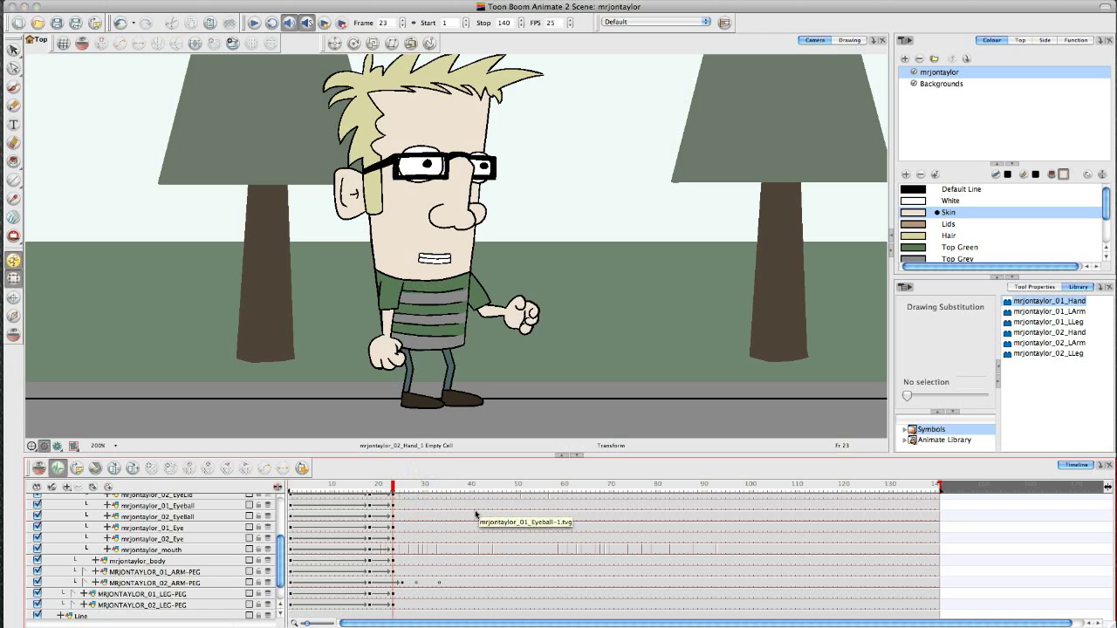
click(392, 487)
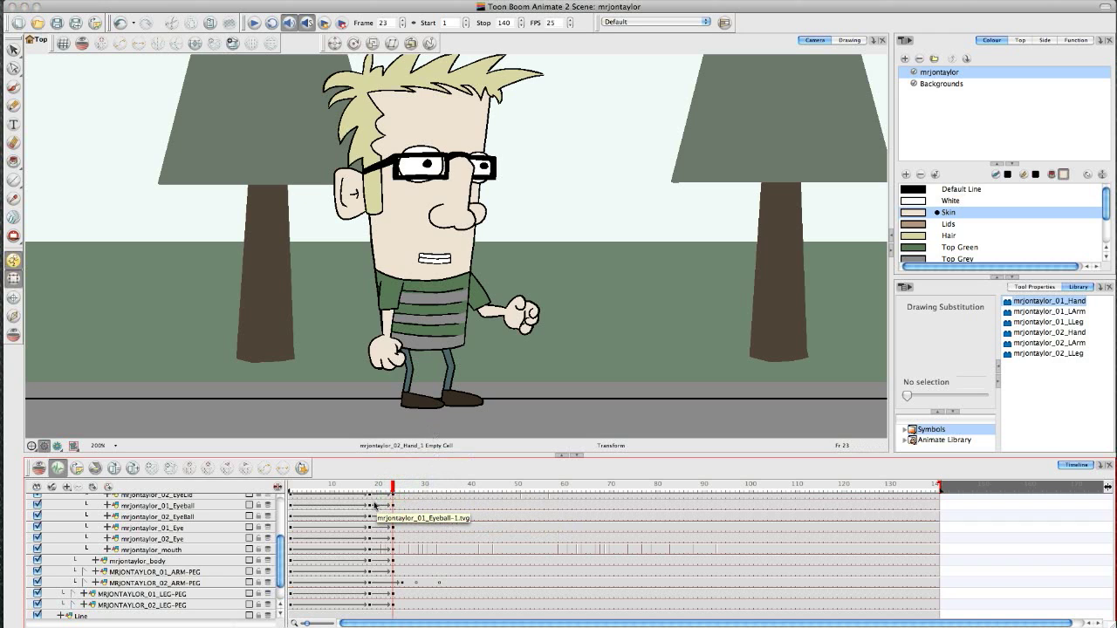
drag(389, 487, 438, 496)
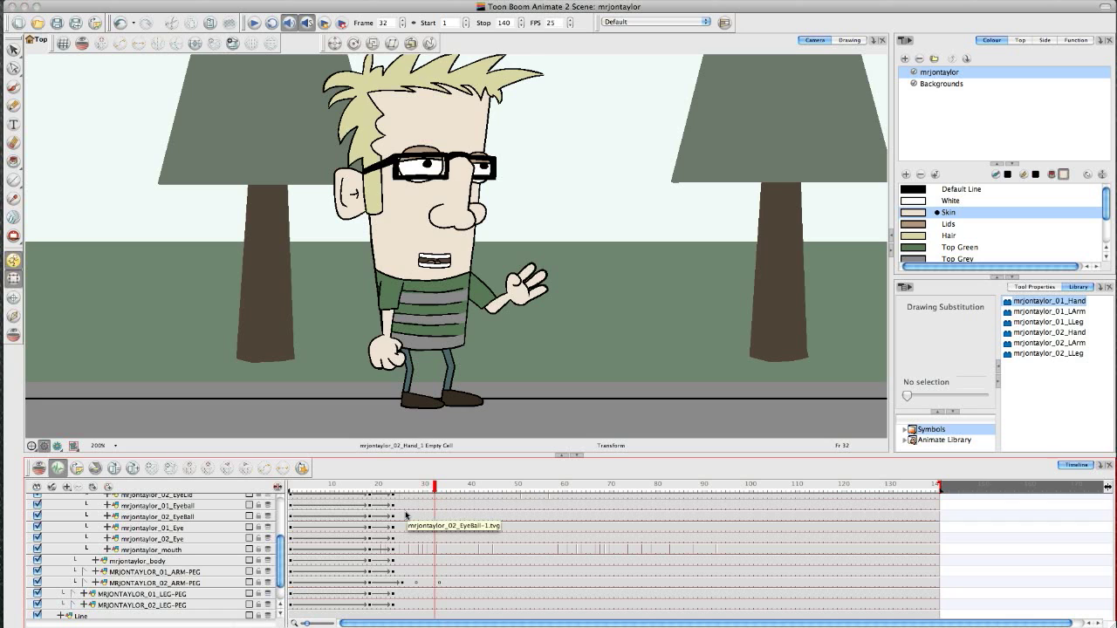
At frame 28, key the near arm and swing its forearm forward across the torso, and play back the motion.
drag(433, 489, 401, 490)
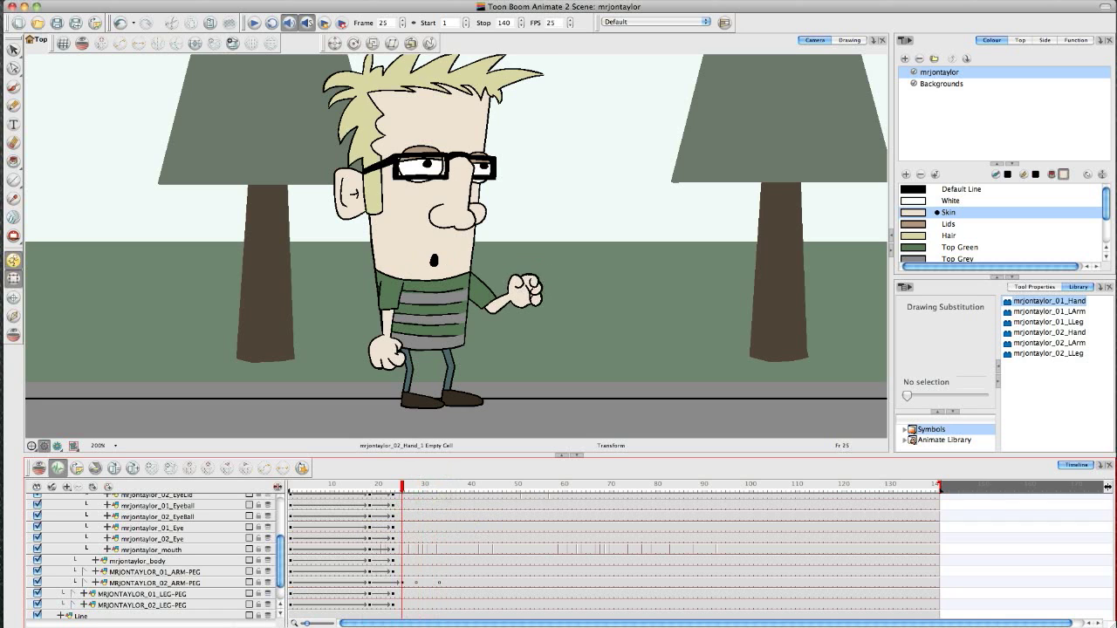
click(414, 575)
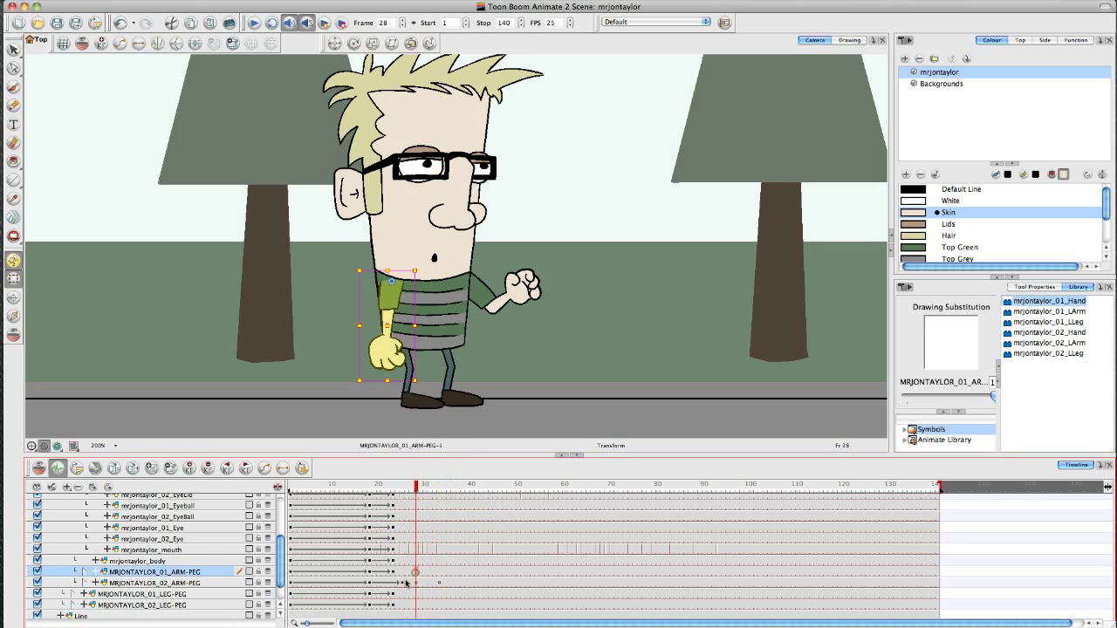
drag(417, 384, 420, 387)
click(424, 423)
click(397, 359)
key(b)
drag(422, 387, 443, 340)
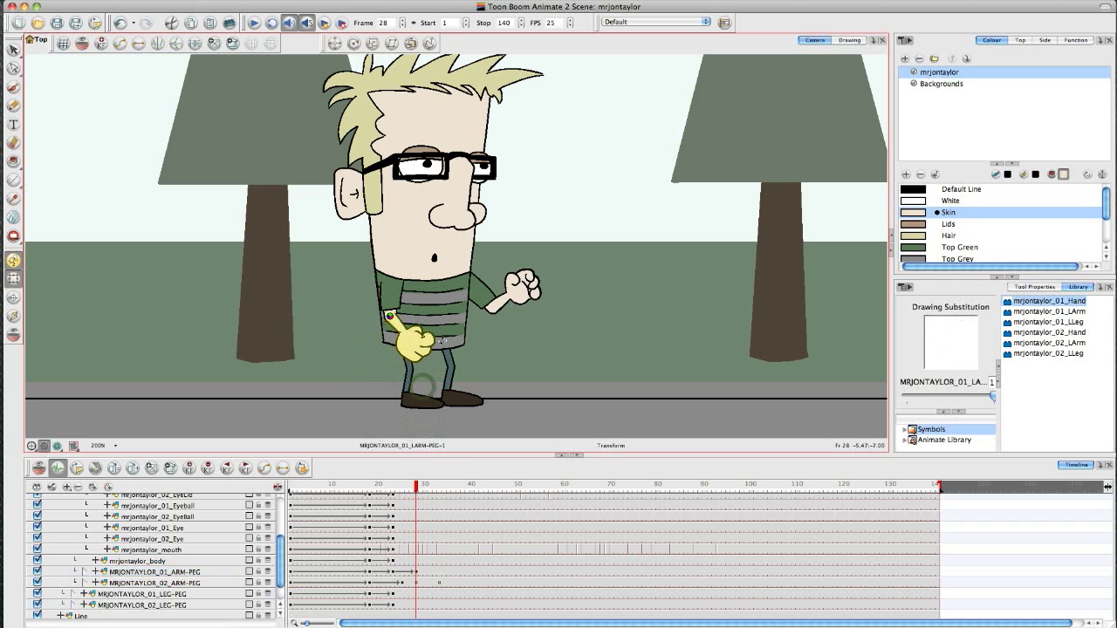
drag(407, 484, 265, 484)
key(shift+Return)
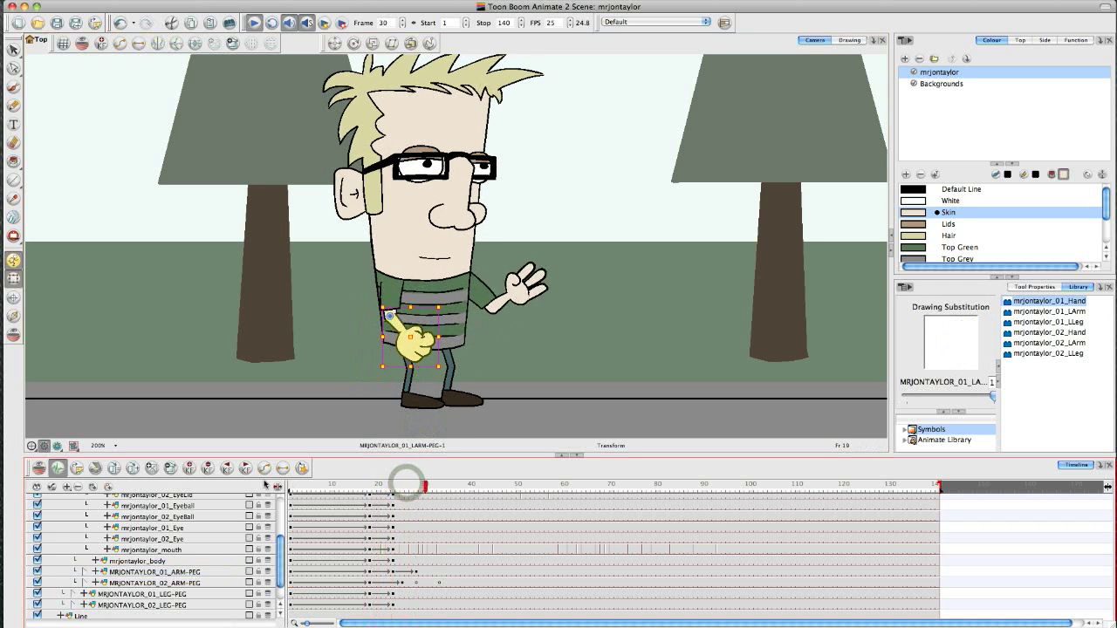
click(394, 485)
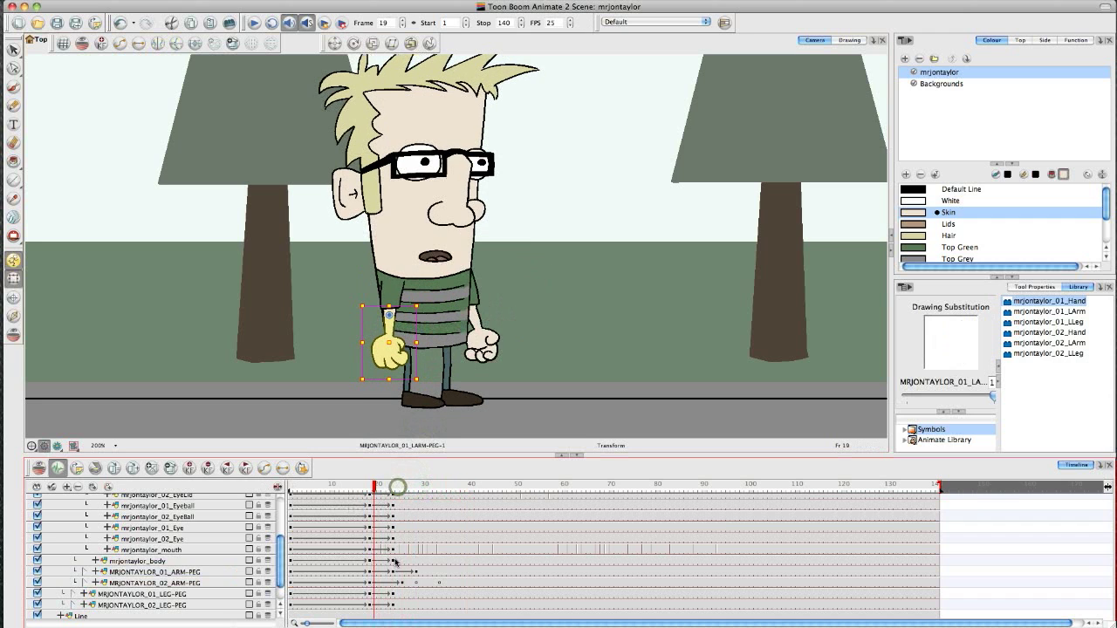
Delete the near arm peg's keyframe at frame 23 and move its frame 28 keyframe to frame 25, checking the timing in playback.
click(392, 571)
click(208, 469)
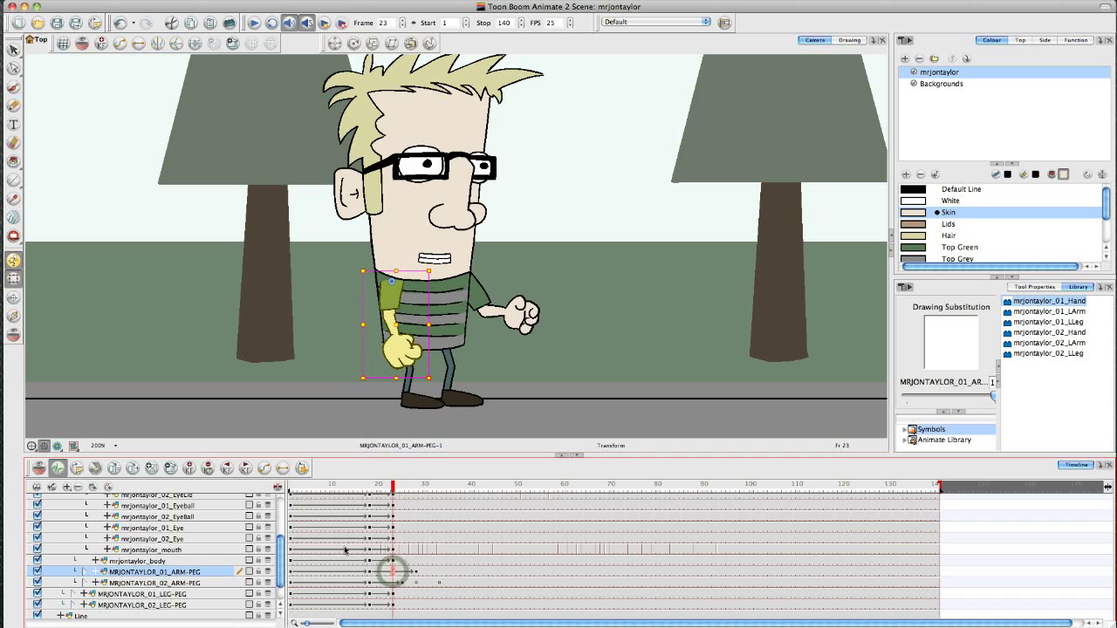
click(414, 572)
drag(414, 572, 402, 573)
drag(392, 487, 369, 492)
key(shift+Return)
key(shift+Return)
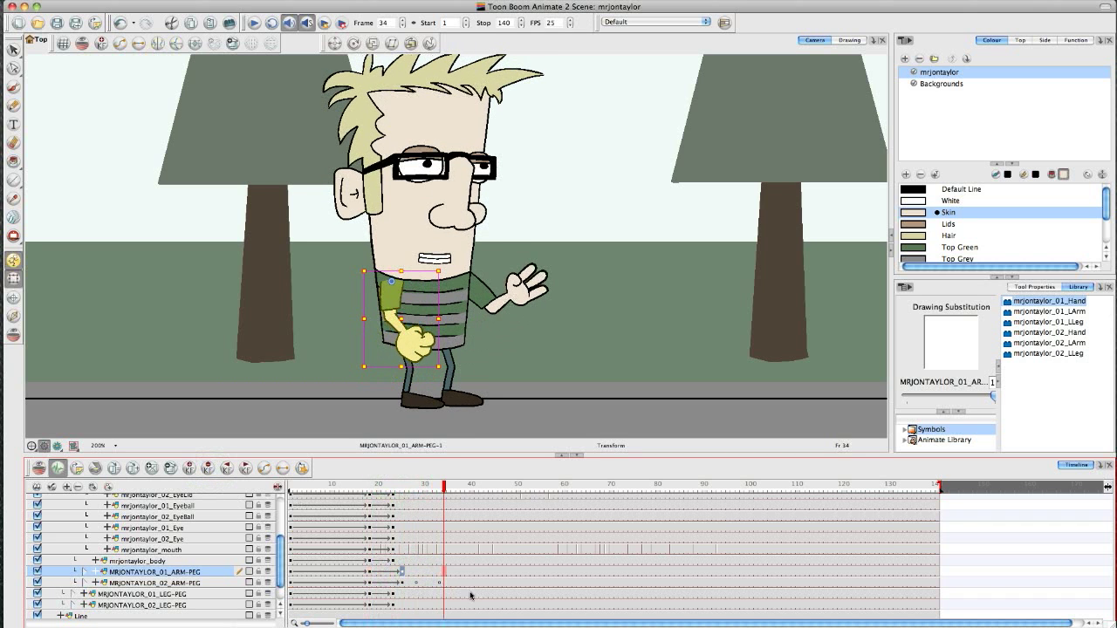
At frame 30, key the near arm and rotate its forearm slightly upward.
click(426, 575)
click(403, 421)
click(414, 347)
key(b)
drag(443, 375, 446, 372)
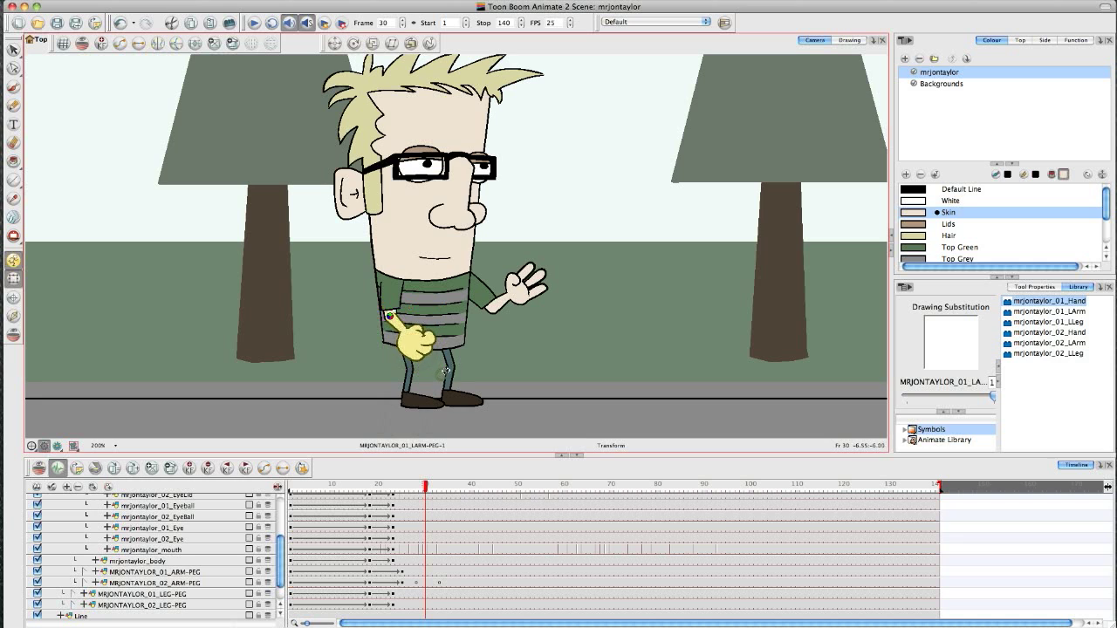
At frame 36, rotate the near forearm slightly back down, and play back the motion from frame 19.
drag(425, 492, 449, 421)
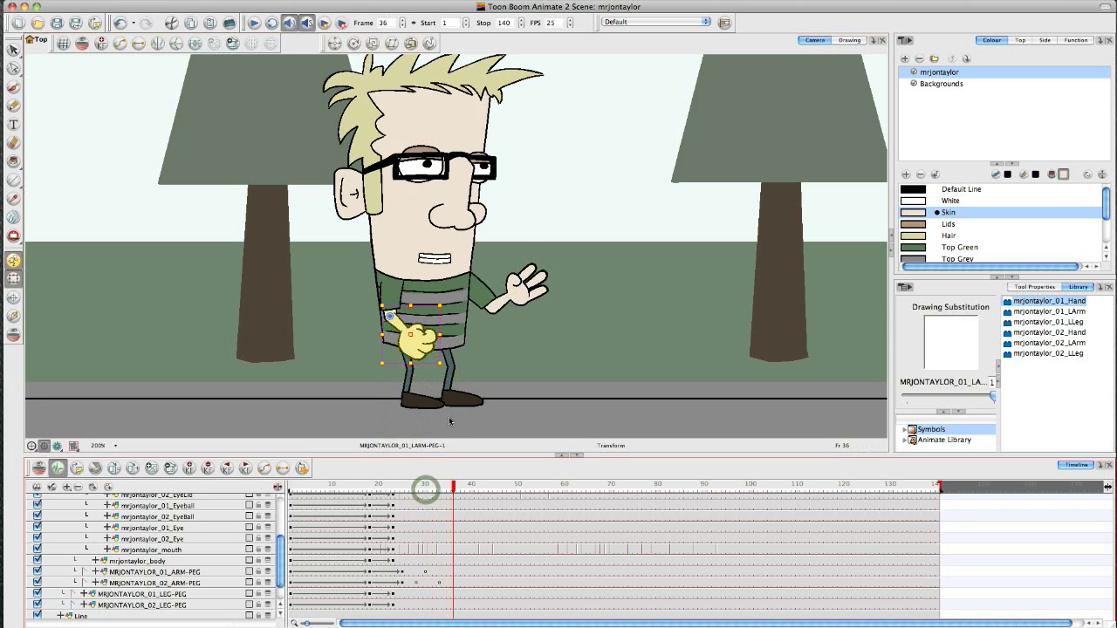
drag(444, 375, 444, 378)
click(219, 487)
click(375, 483)
key(shift+Return)
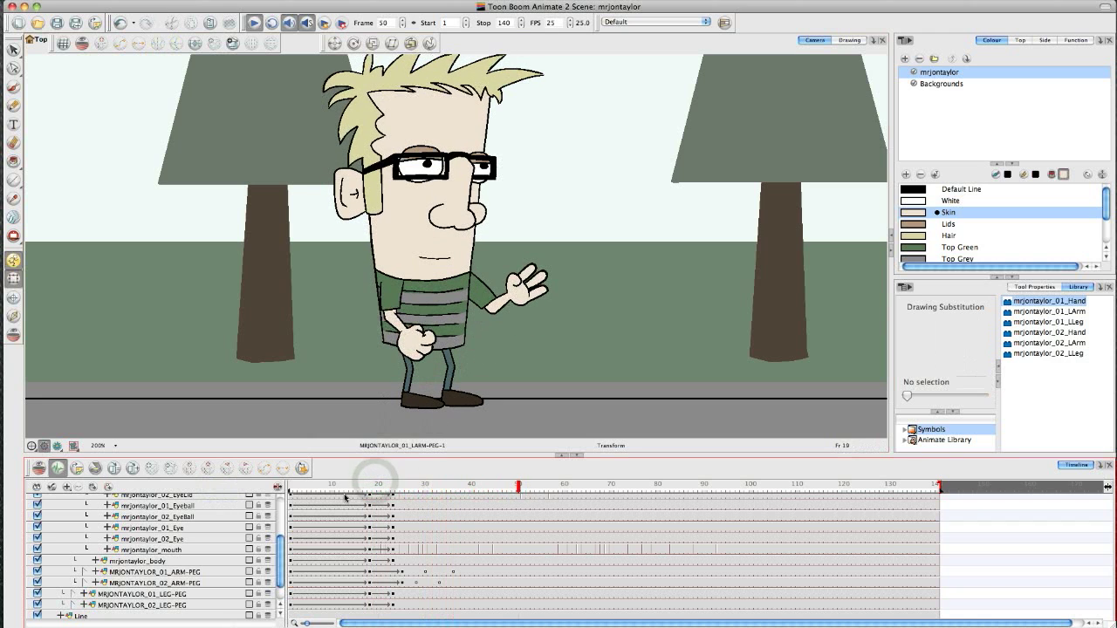
Move the near arm peg's frame 36 keyframe to frame 34, and play back and scrub the arm motion.
click(453, 572)
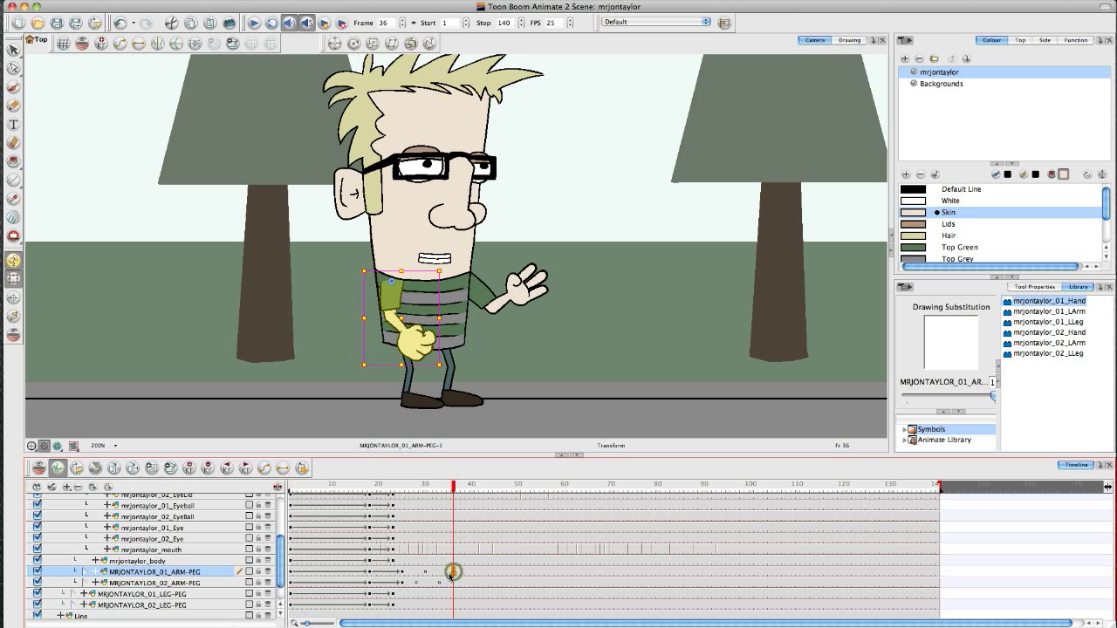
key(Return)
click(425, 490)
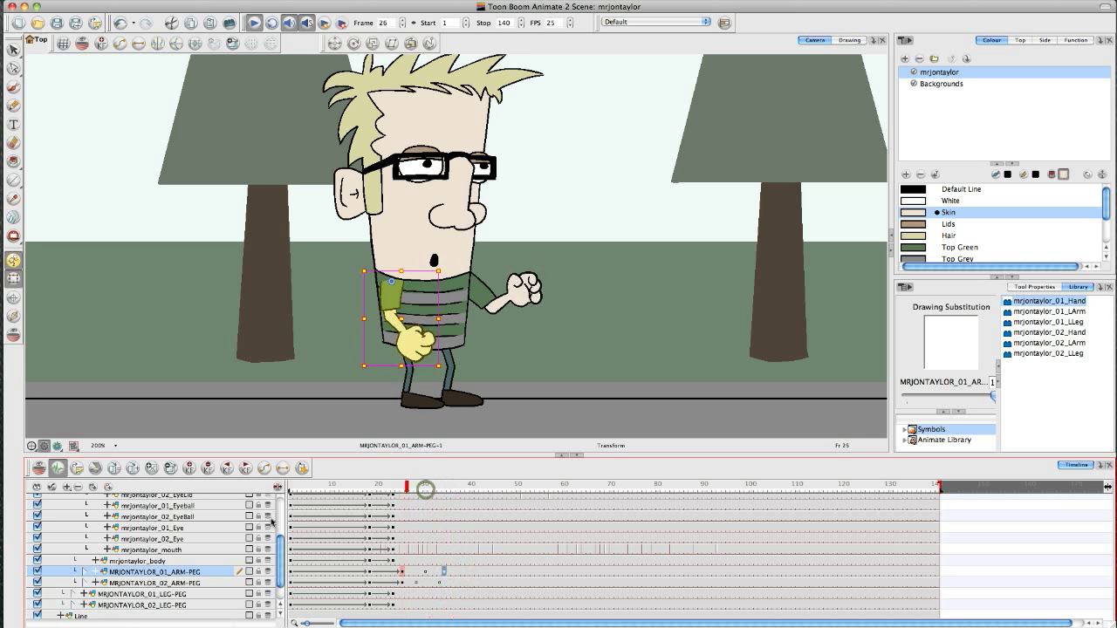
key(Return)
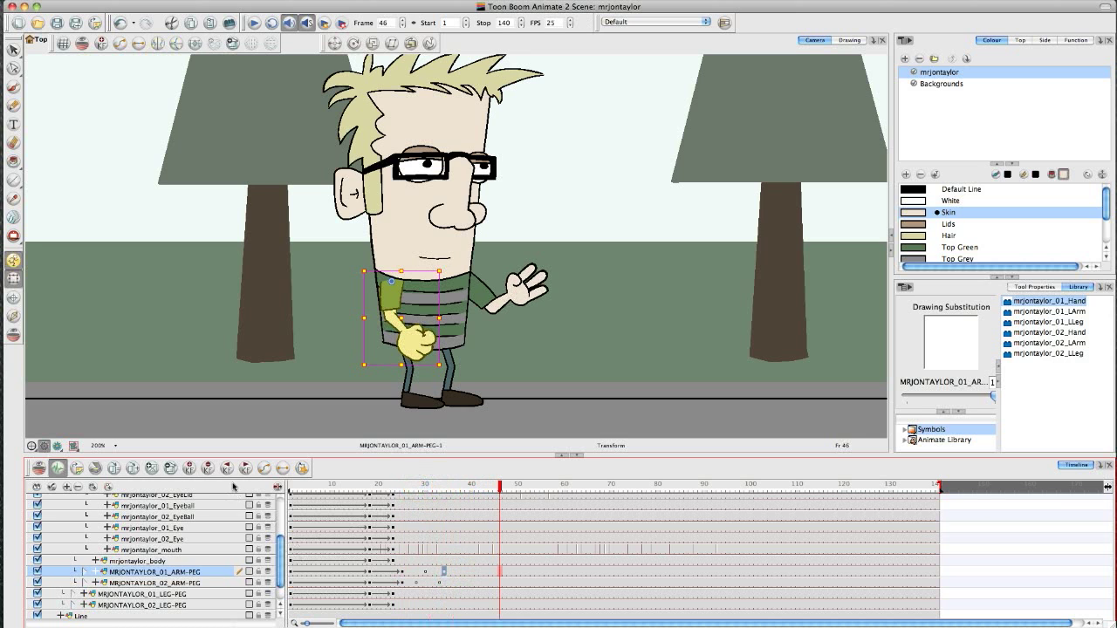
click(234, 487)
drag(394, 486, 247, 527)
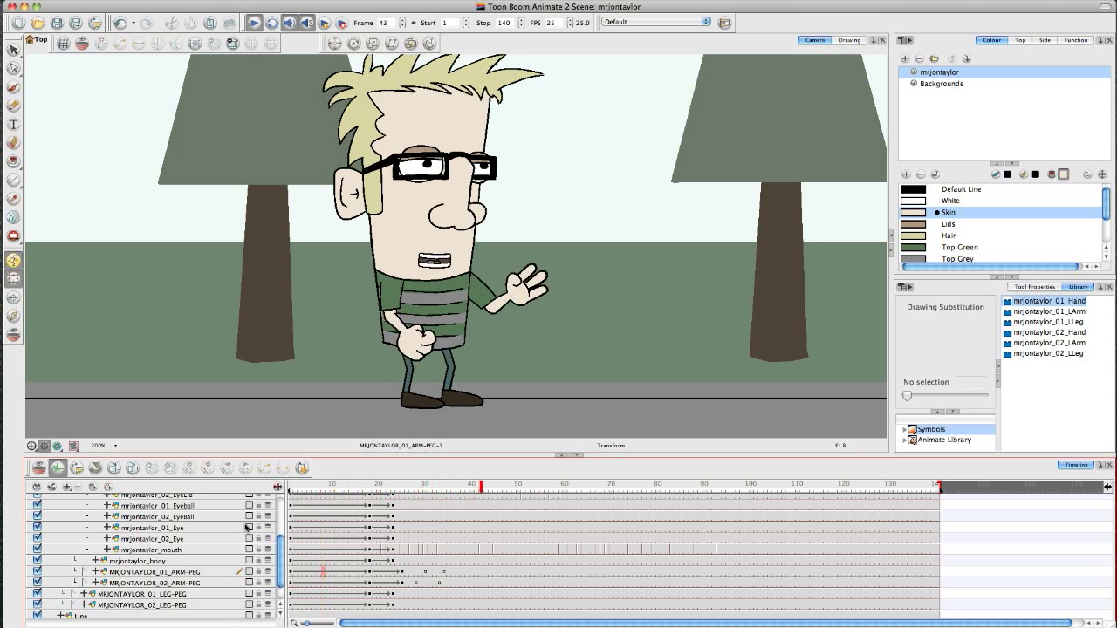
drag(393, 491, 364, 496)
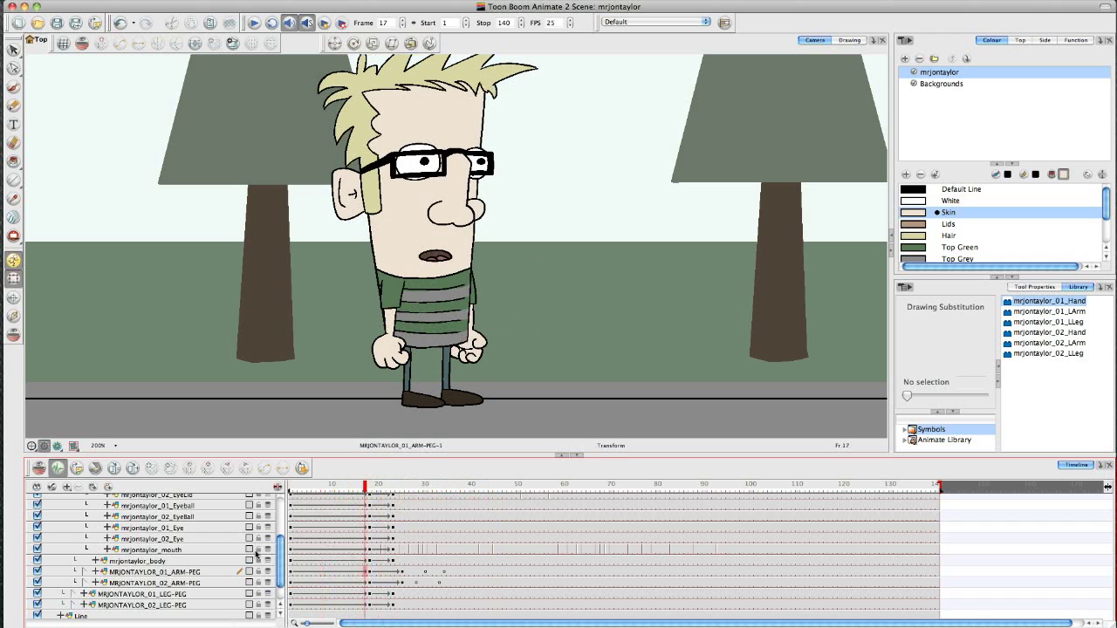
scroll(277, 555, up, 5)
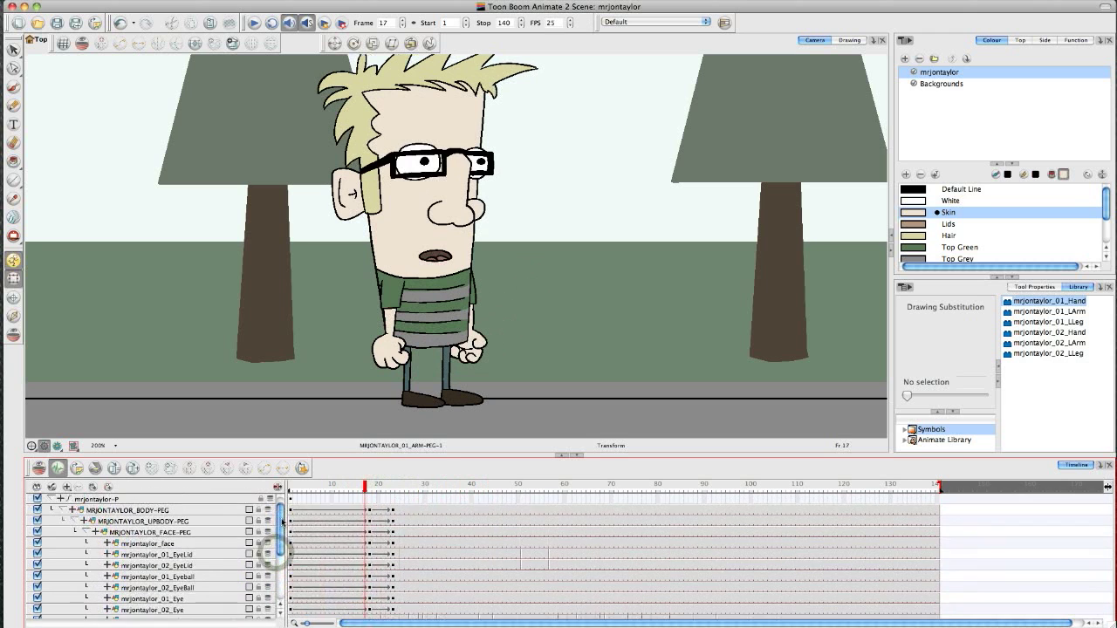
click(189, 595)
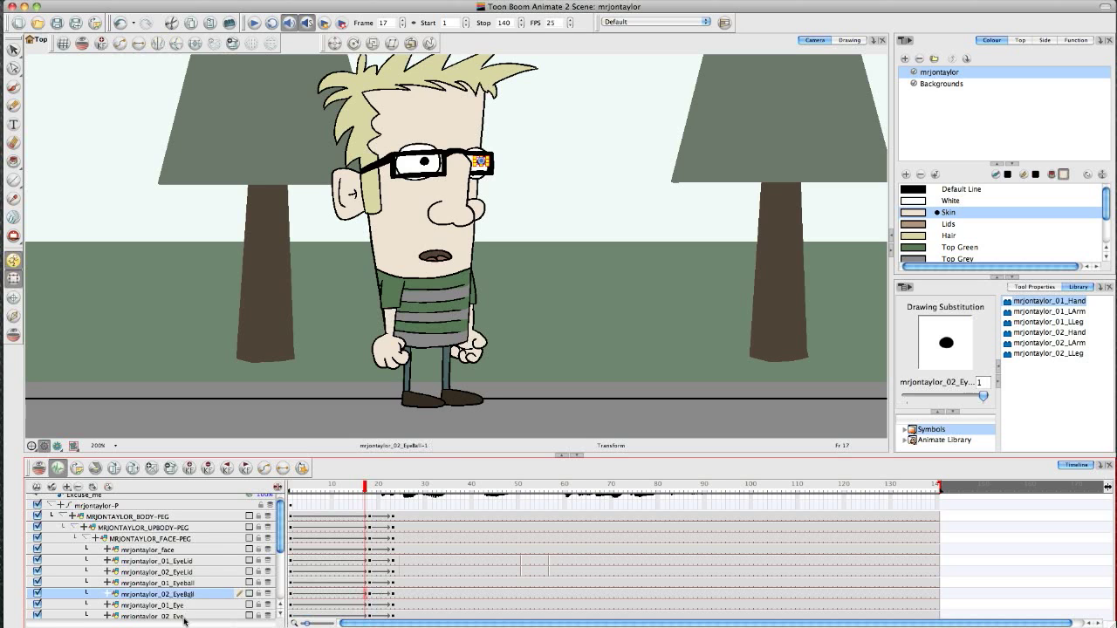
click(370, 582)
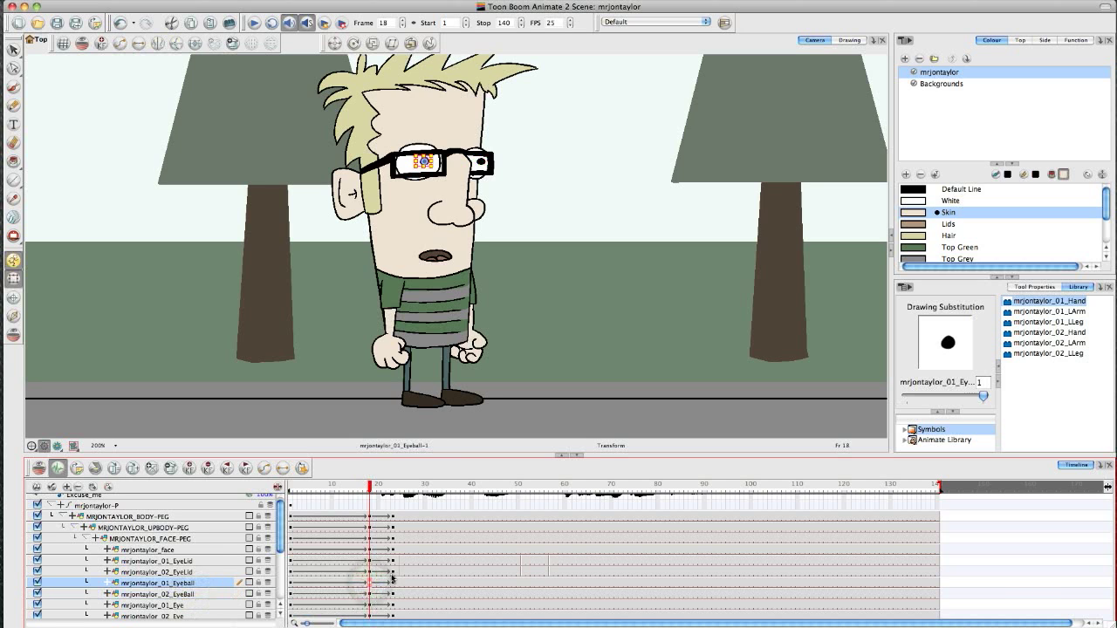
click(391, 573)
shift+click(392, 582)
drag(397, 254, 398, 284)
key(2)
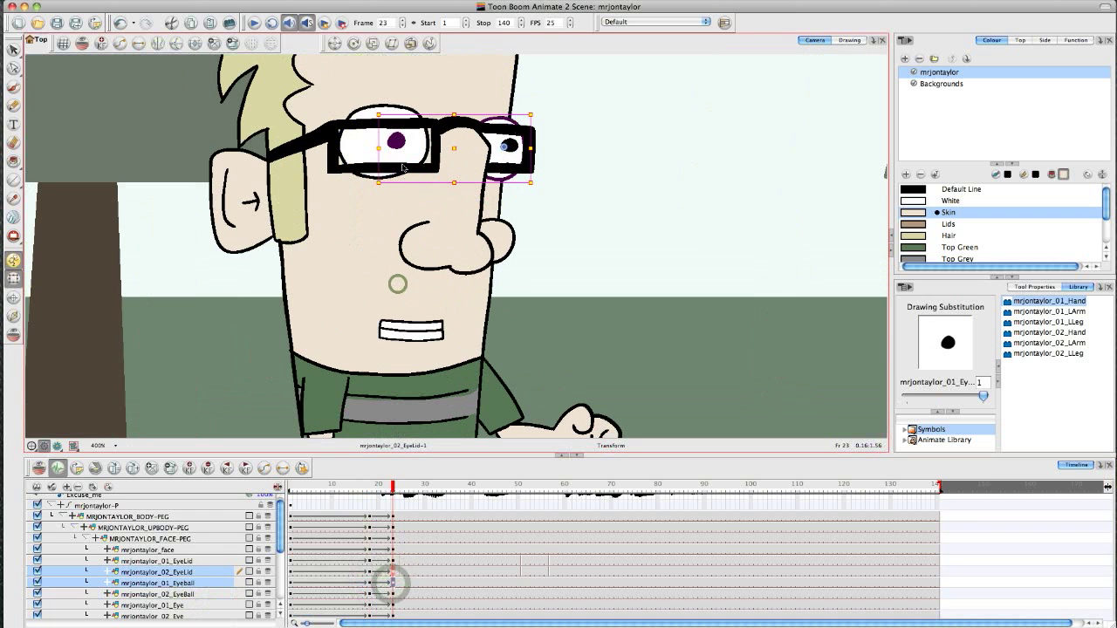
drag(394, 145, 379, 154)
key(super+z)
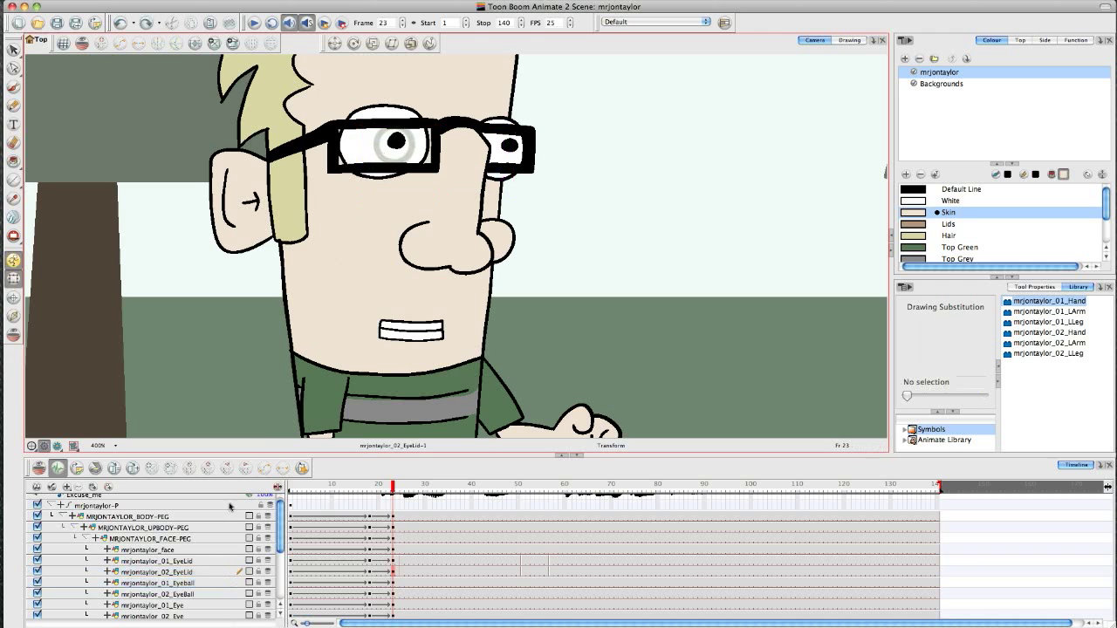
At frame 23, shift both eyeballs together down and toward the near ear within the glasses.
click(392, 584)
shift+click(392, 594)
drag(397, 141, 389, 153)
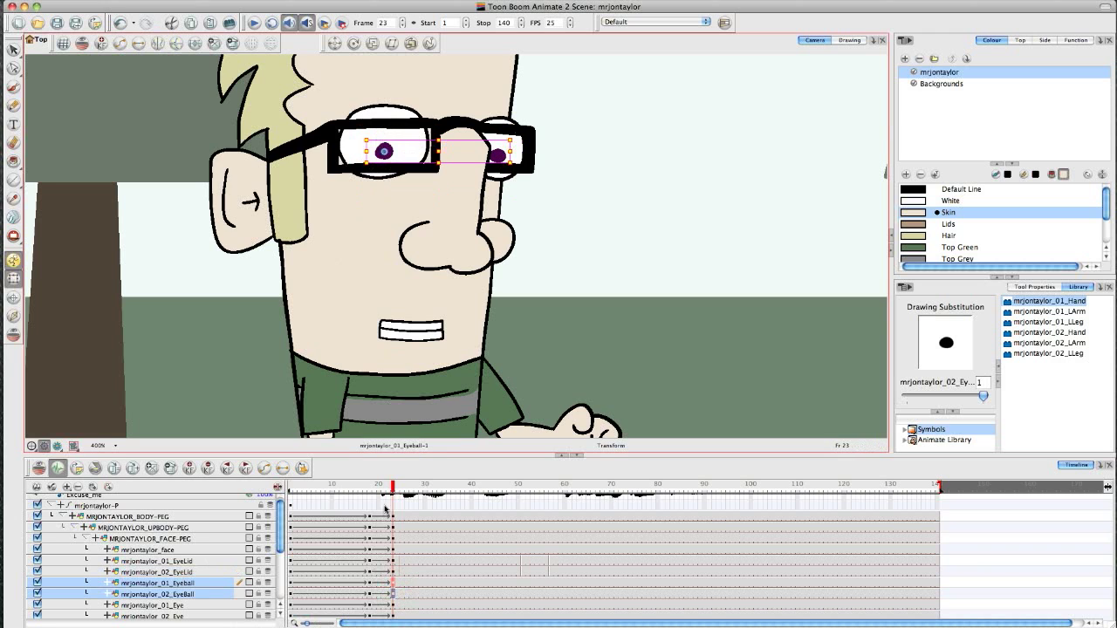
click(192, 487)
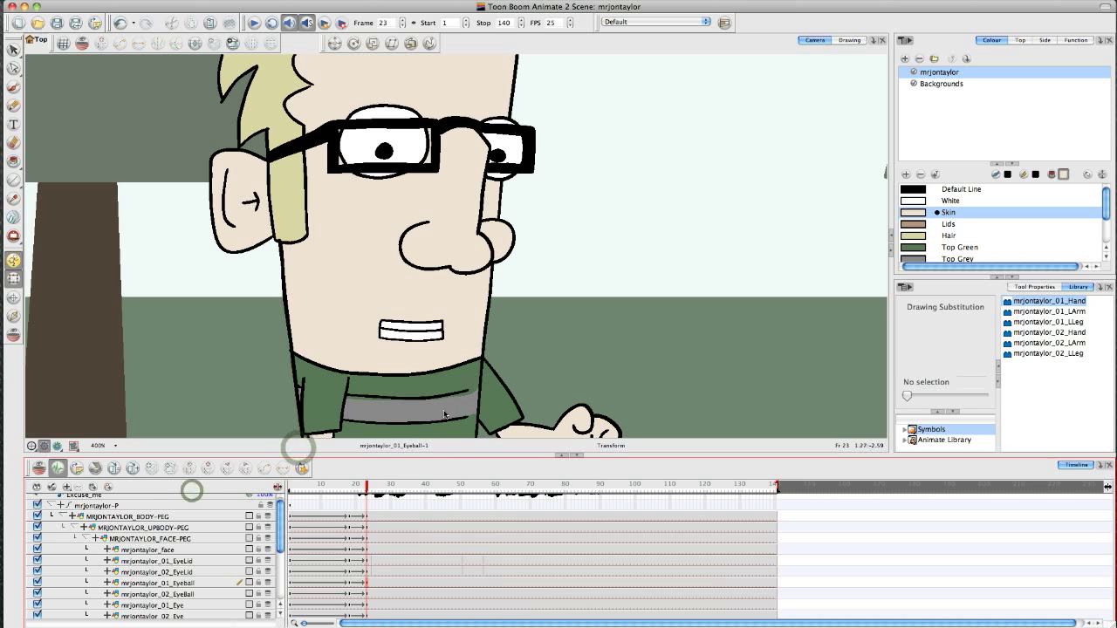
Move the blink exposures on both eyelid layers two frames earlier, from frame 51 to frame 49.
click(297, 450)
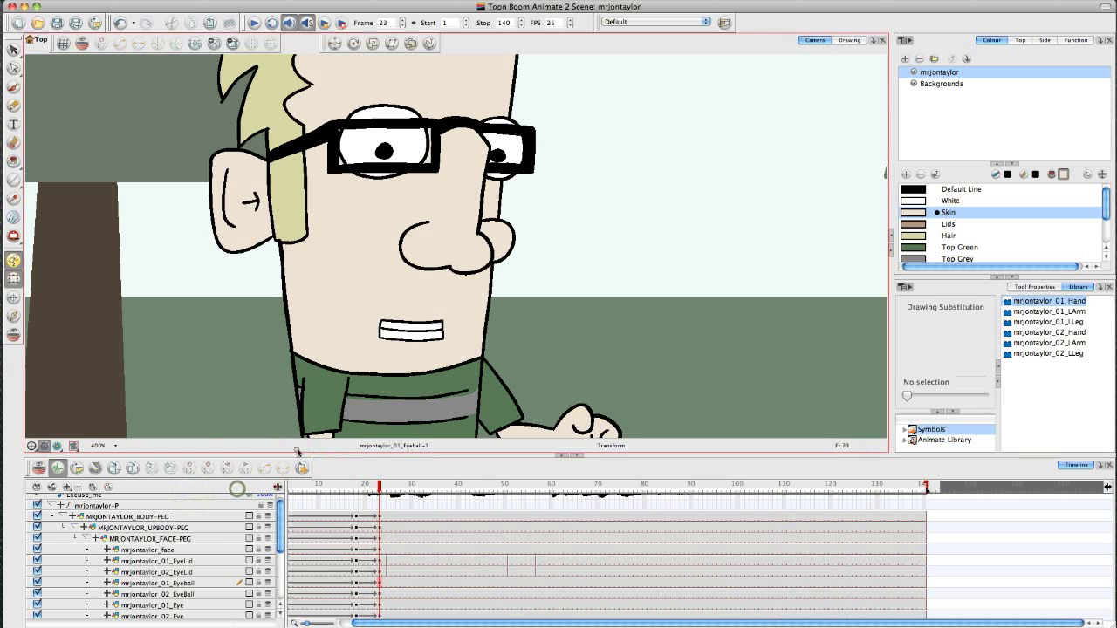
key(2)
key(2)
drag(425, 359, 399, 349)
drag(363, 493, 512, 512)
click(508, 563)
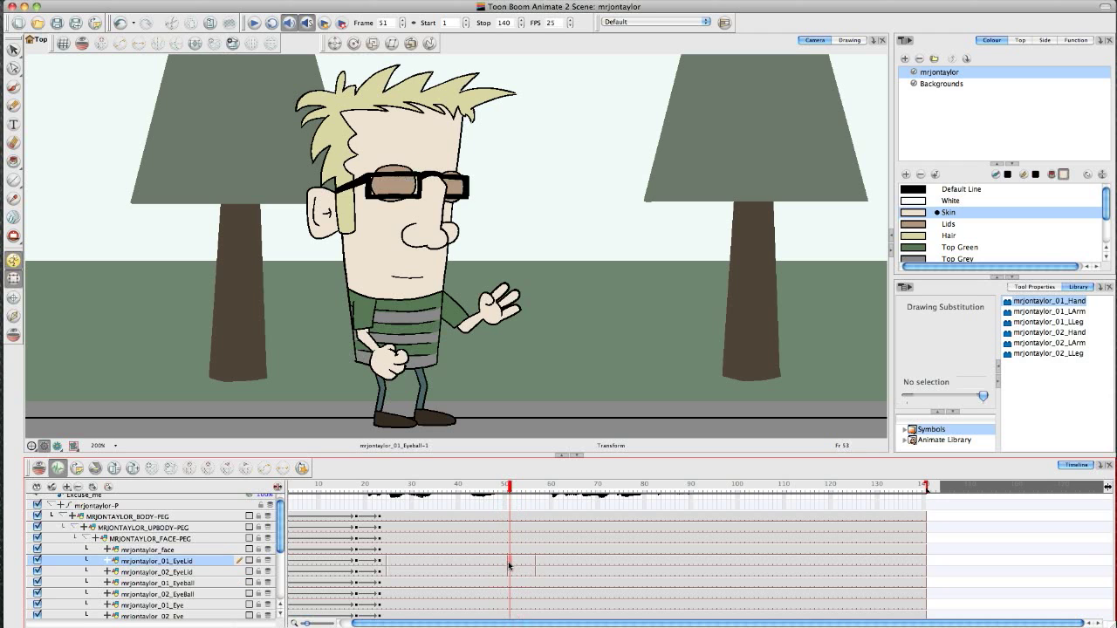
shift+click(534, 573)
drag(529, 573, 519, 576)
drag(477, 491, 539, 499)
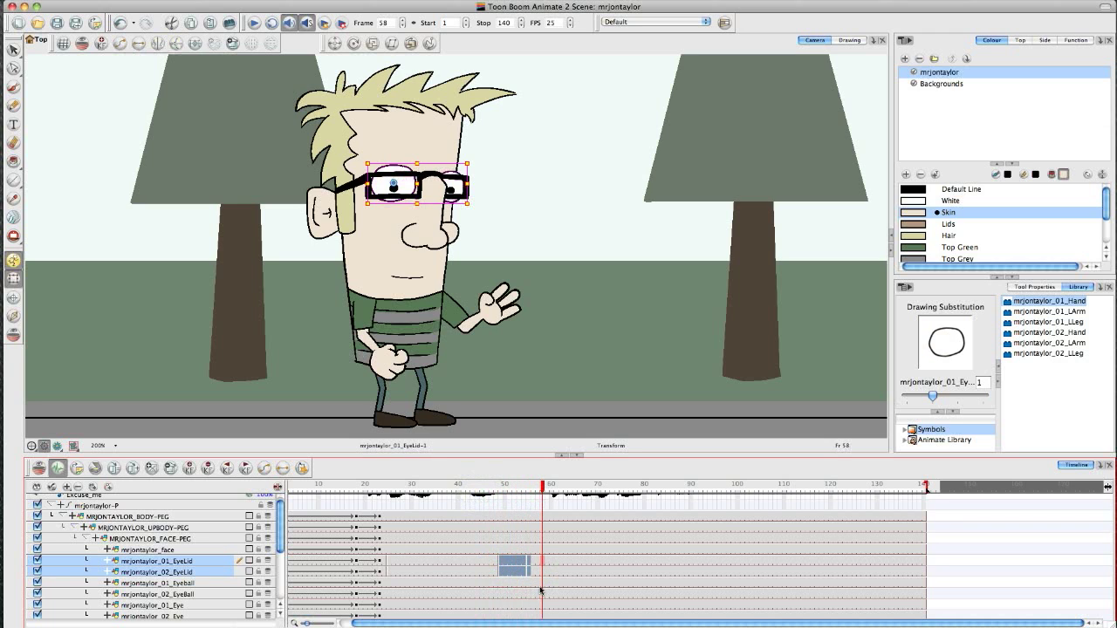
Key both eyeballs at frame 58 and copy their frame 18 position to frame 62.
drag(541, 582, 541, 594)
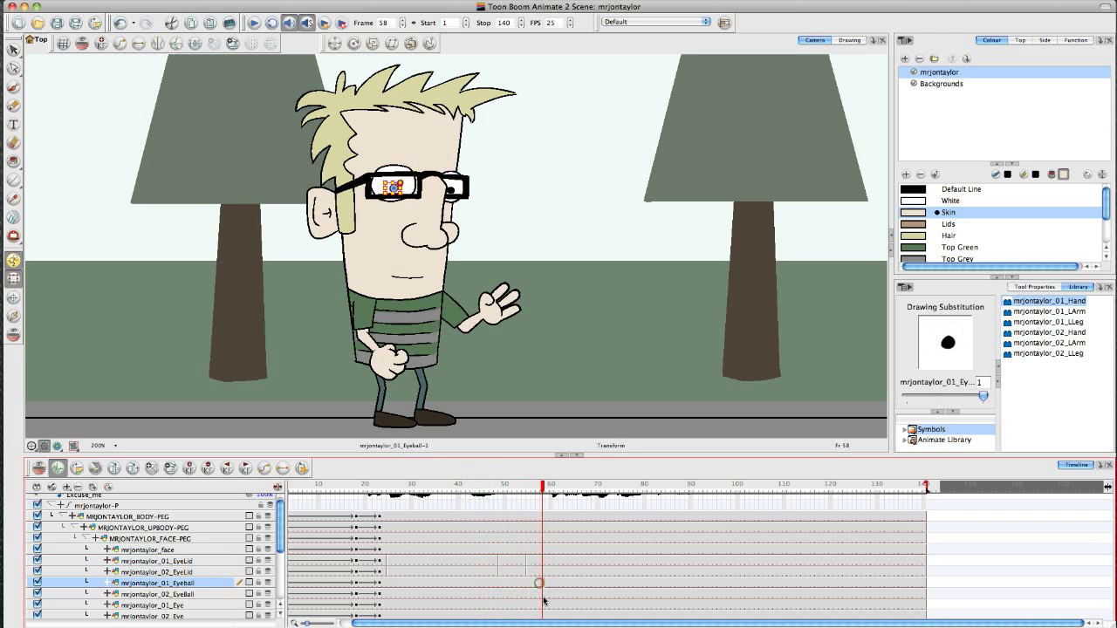
click(356, 581)
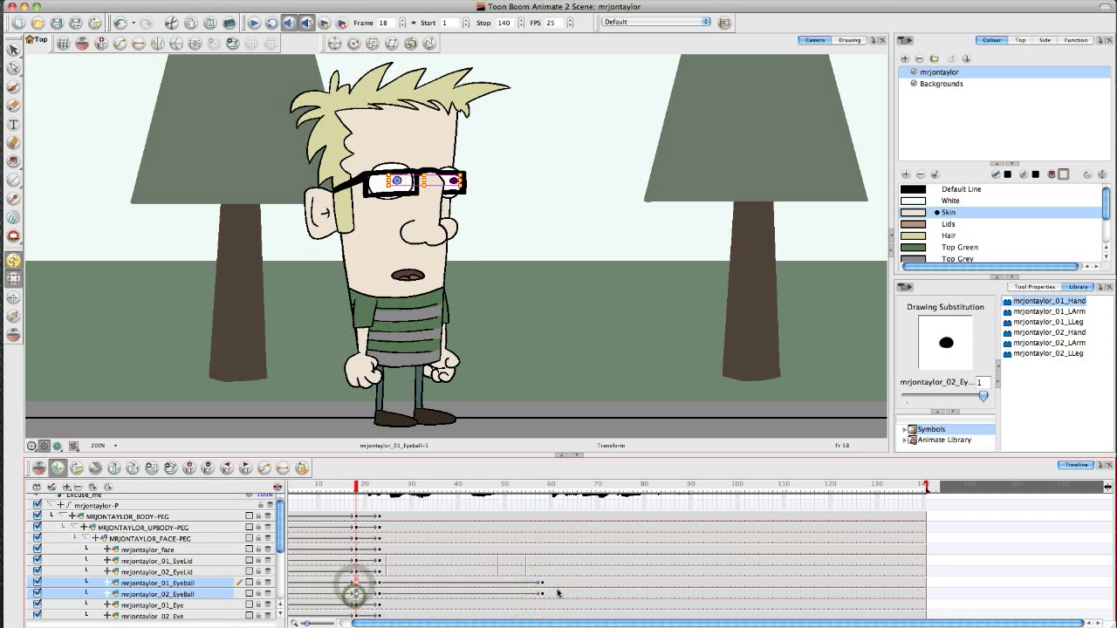
click(561, 582)
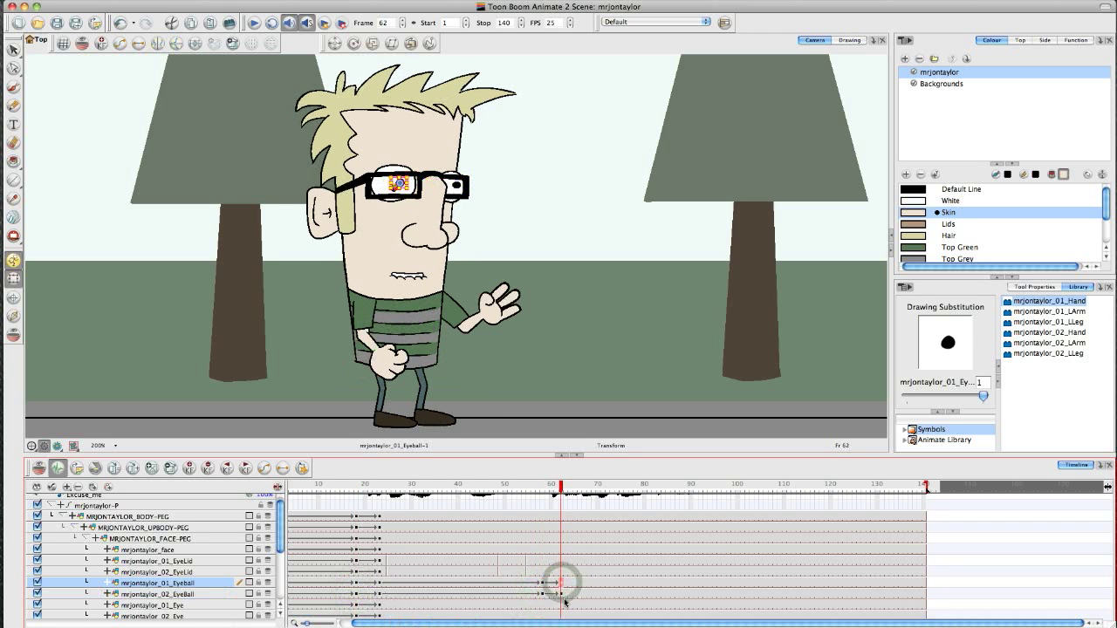
Scrub and play back the eye movement and blink from around frame 18.
click(542, 489)
mouse_move(546, 490)
mouse_down()
mouse_move(565, 490)
mouse_move(364, 495)
mouse_up()
click(141, 493)
key(Return)
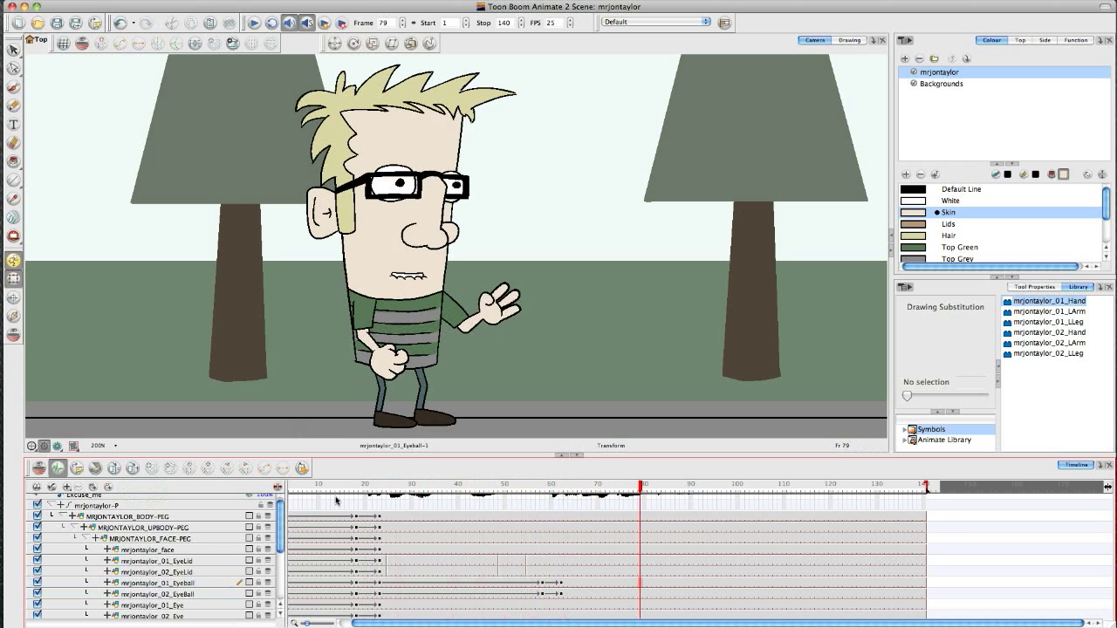
drag(499, 487, 341, 500)
key(Return)
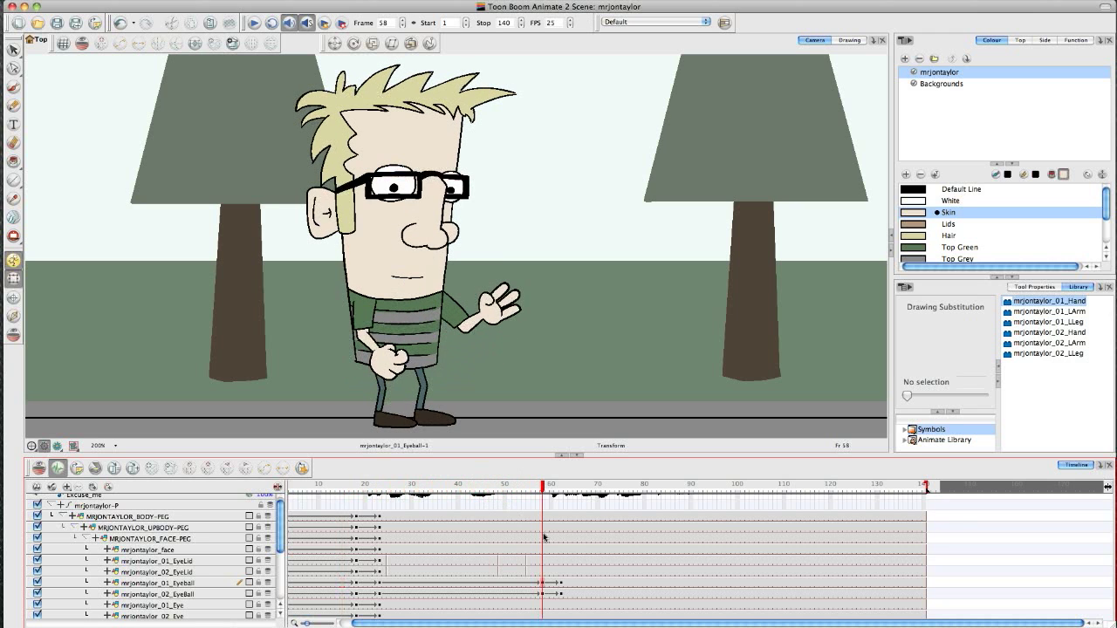
Key the whole-body peg at frame 58 and copy its frame 18 pose to frame 62.
scroll(281, 545, up, 1)
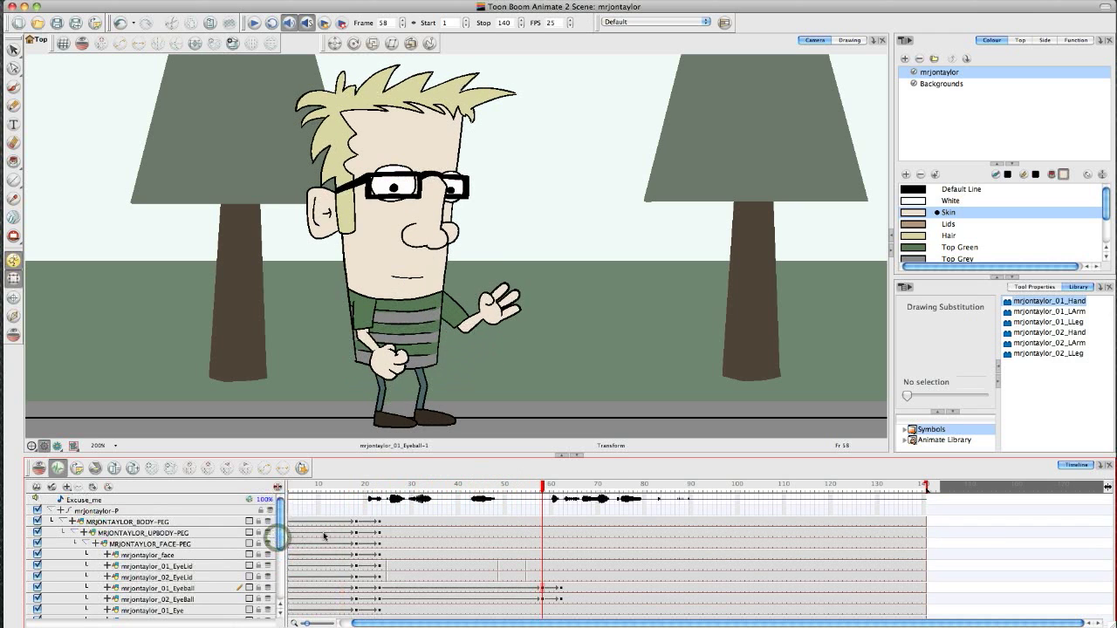
click(545, 486)
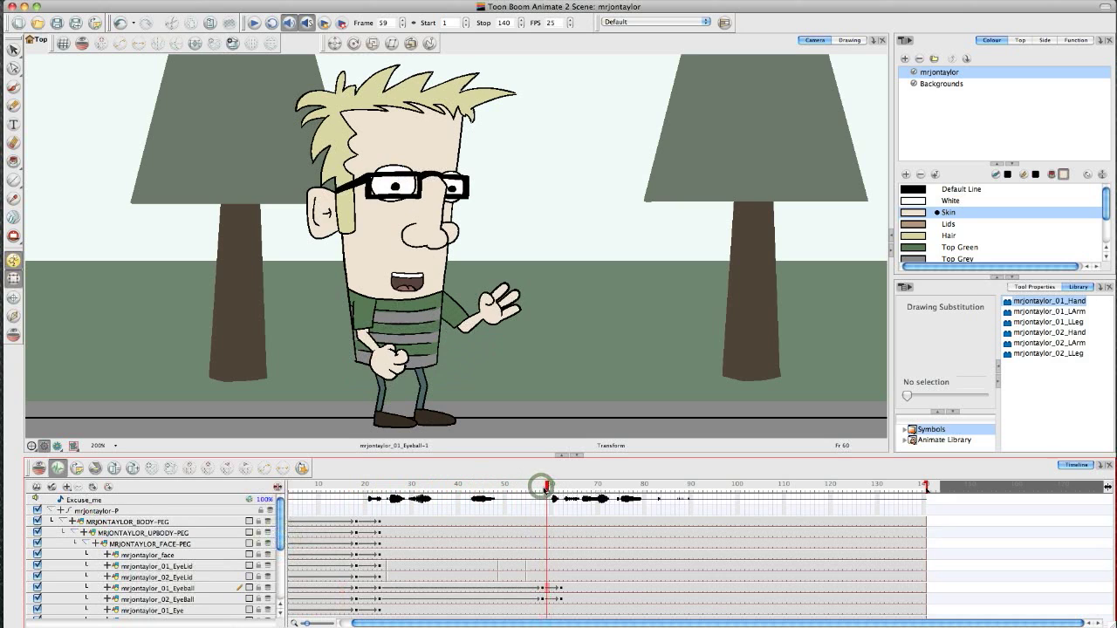
drag(545, 488, 541, 487)
click(538, 522)
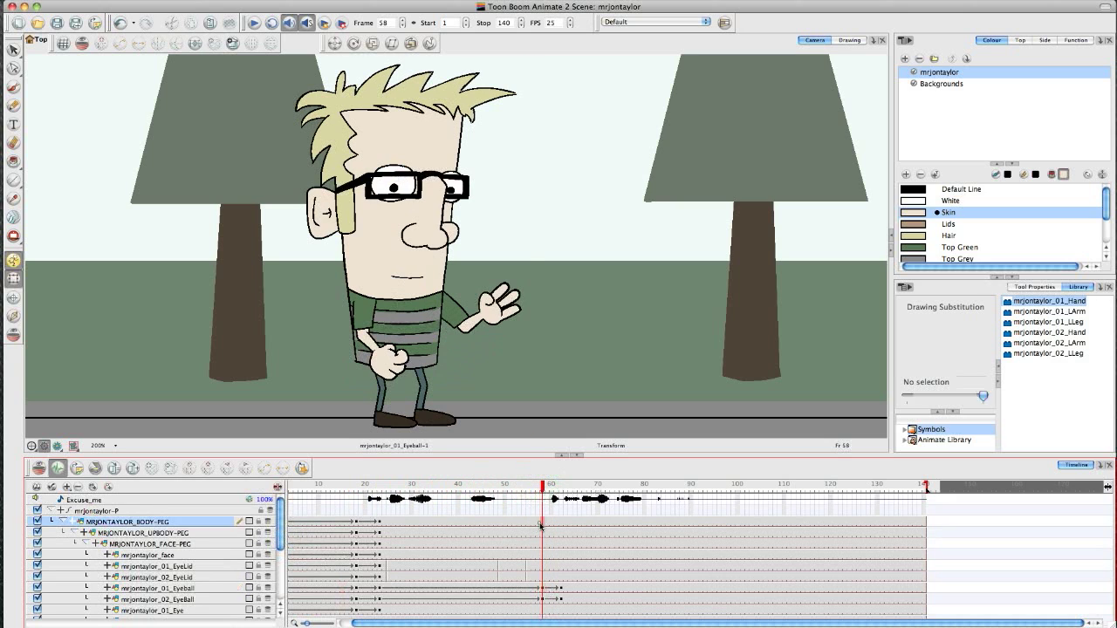
click(352, 522)
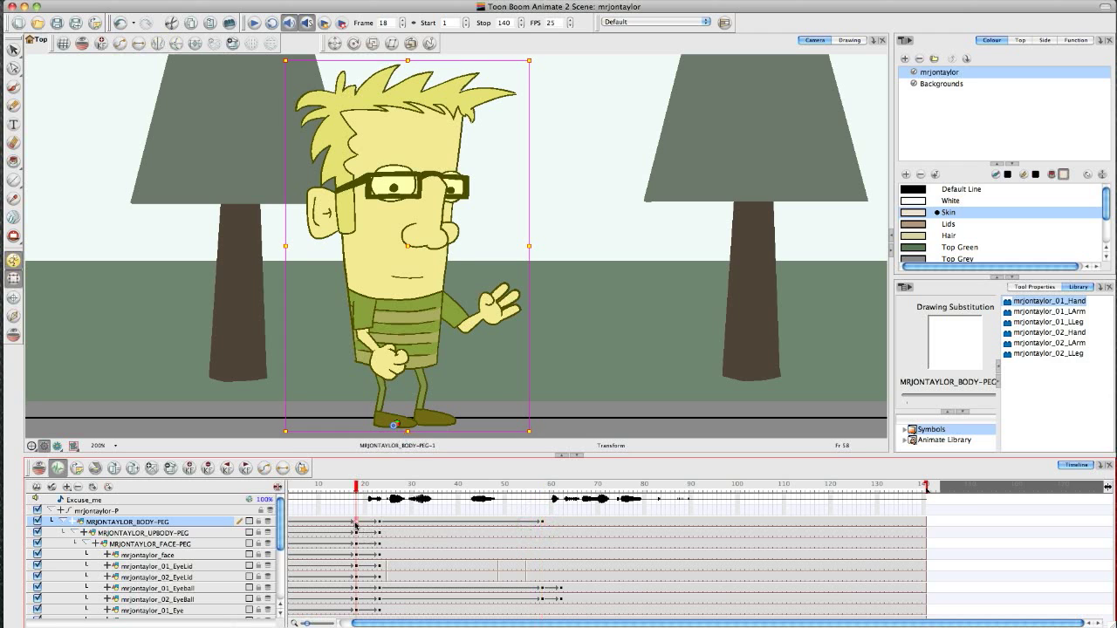
click(556, 525)
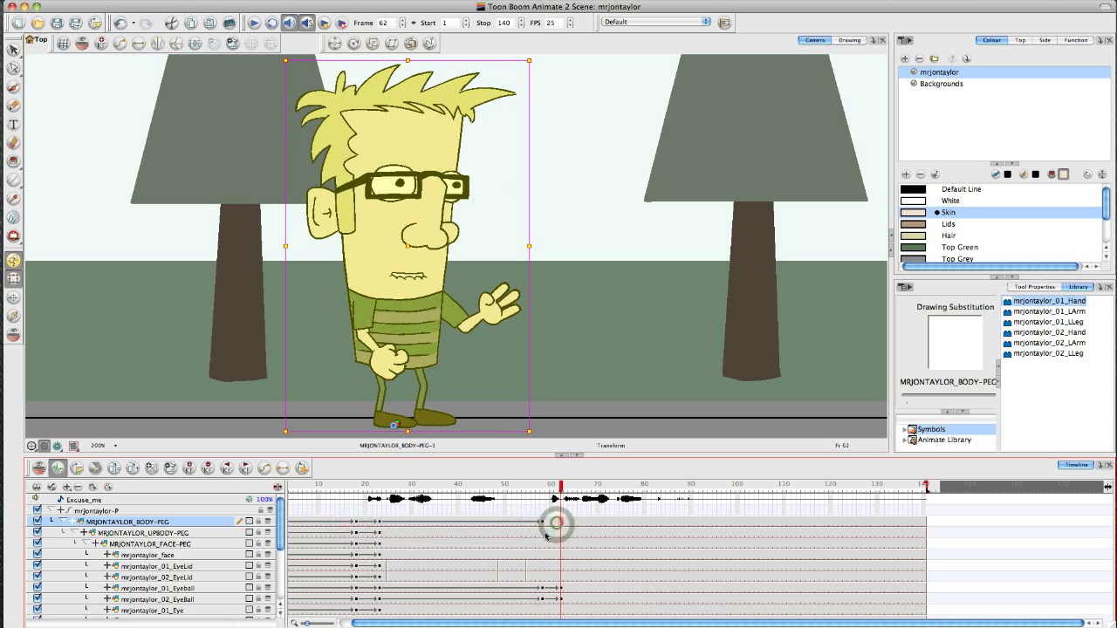
key(super+v)
Key both leg pegs at frame 58 and copy their frame 18 pose to frame 62.
drag(542, 487, 542, 487)
drag(280, 527, 276, 568)
drag(356, 595, 356, 605)
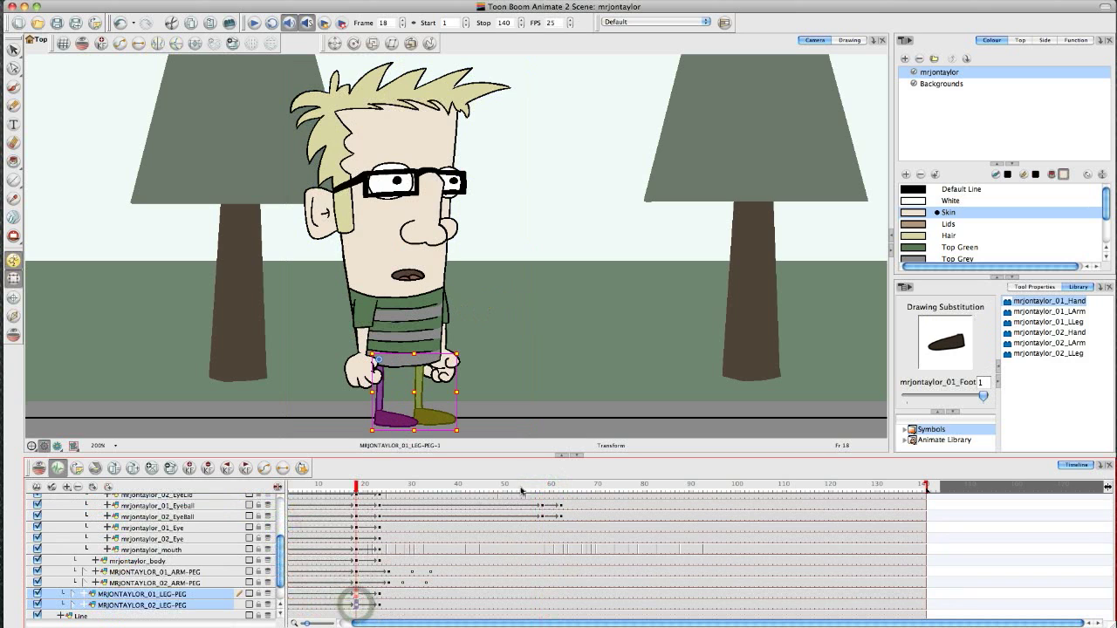
click(279, 553)
click(542, 487)
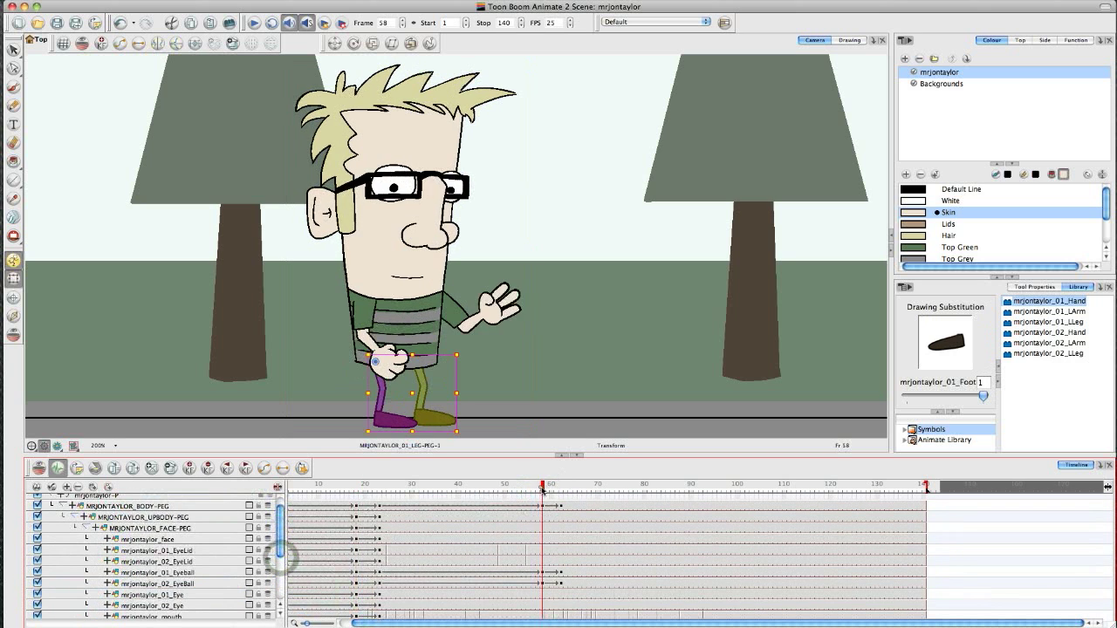
scroll(542, 524, down, 4)
shift+click(539, 581)
click(539, 581)
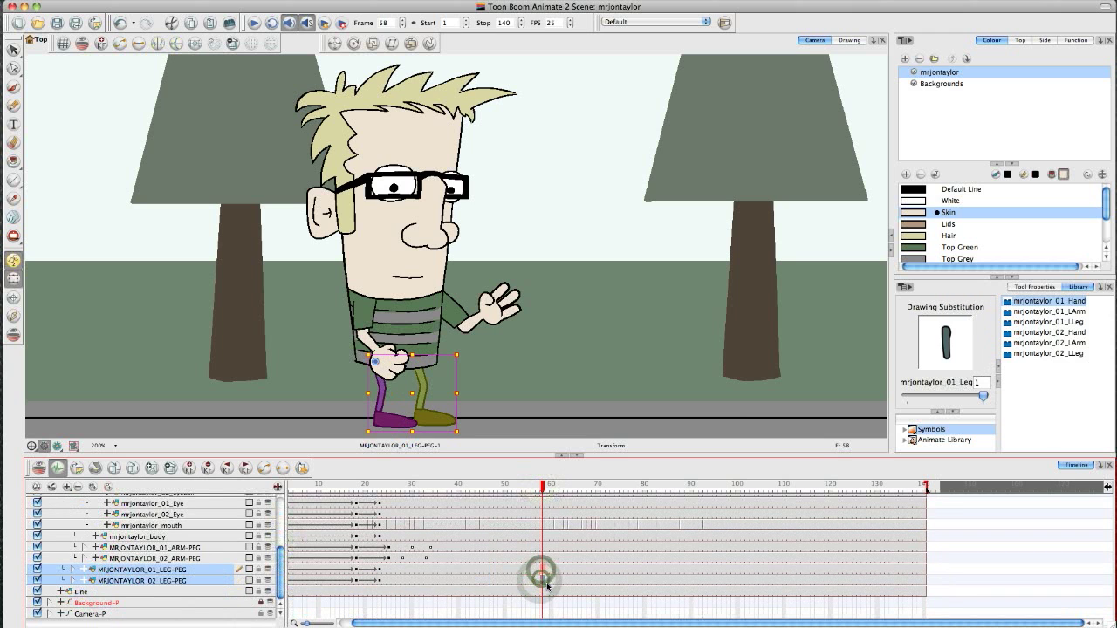
mouse_move(280, 570)
mouse_down()
mouse_move(281, 517)
mouse_move(280, 582)
mouse_up()
click(556, 487)
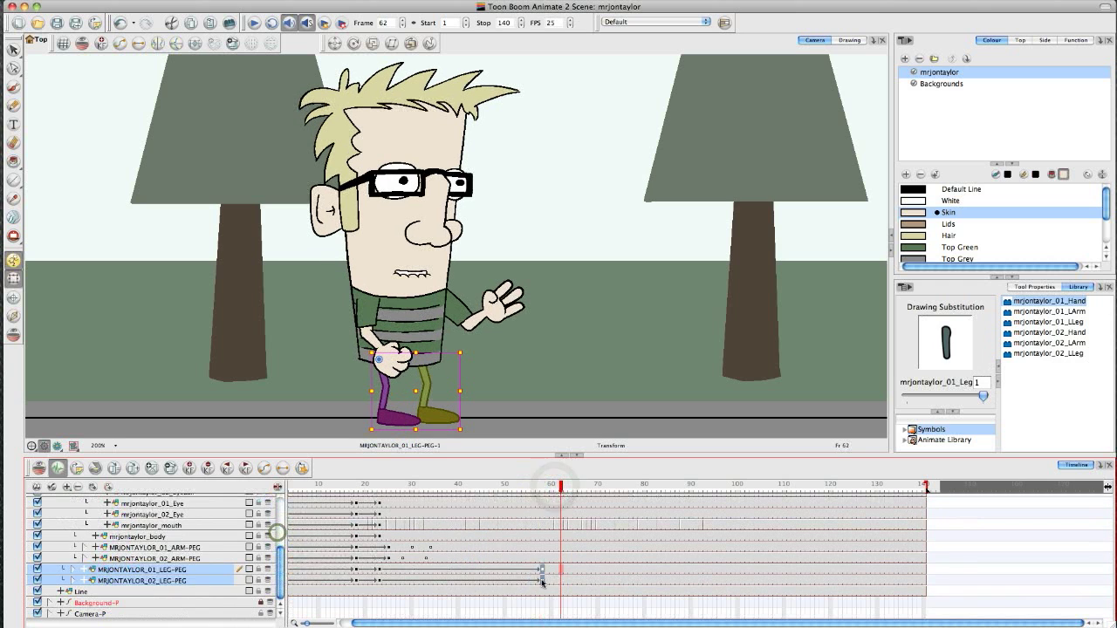
click(560, 571)
key(super+v)
Scrub back and play the animation to review the body and leg return around frames 58 to 62.
mouse_move(539, 489)
mouse_down()
mouse_move(568, 488)
mouse_move(530, 501)
mouse_up()
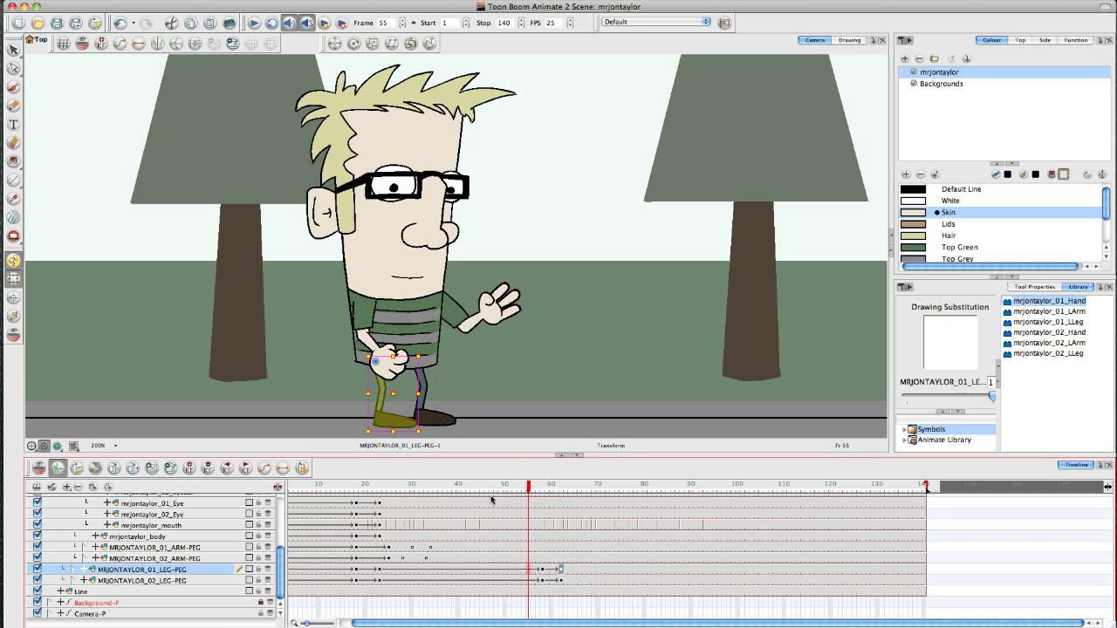
click(370, 452)
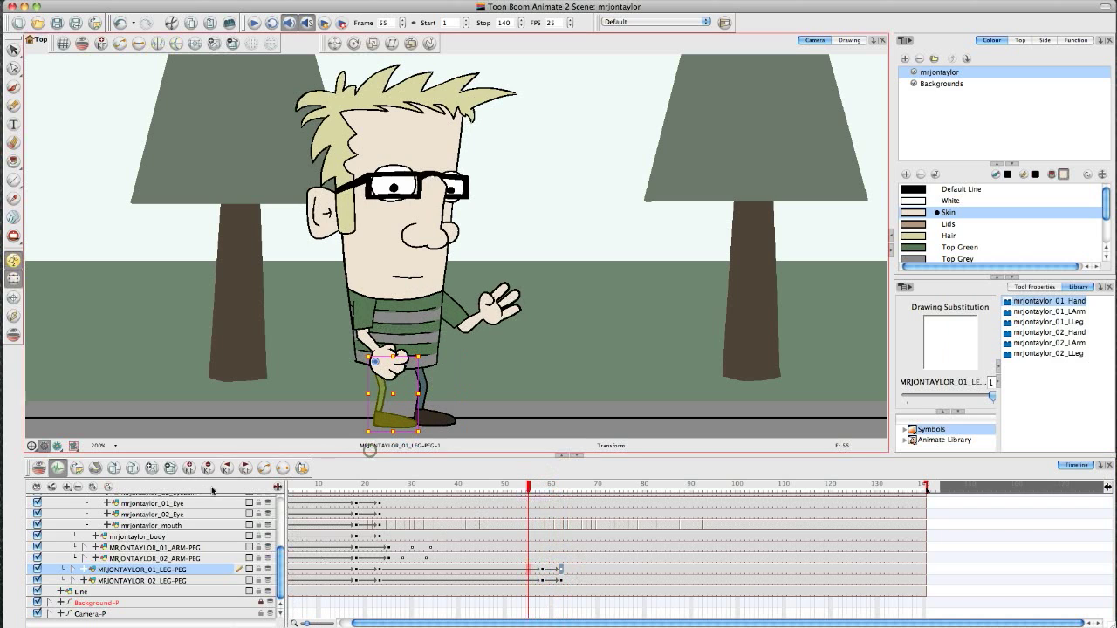
click(211, 489)
drag(400, 486, 277, 485)
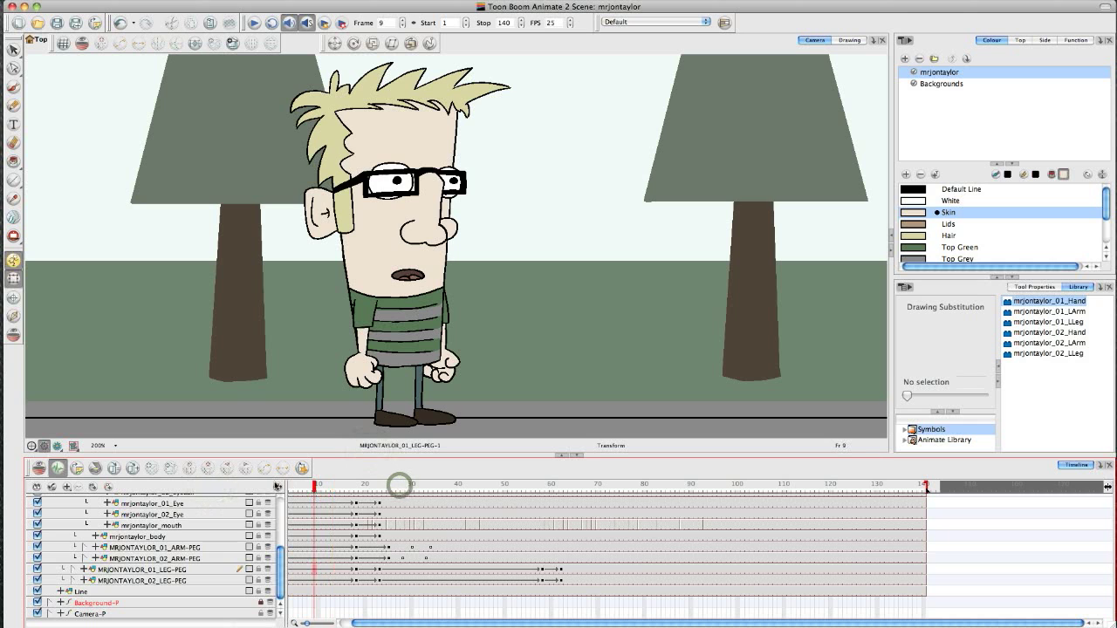
key(Return)
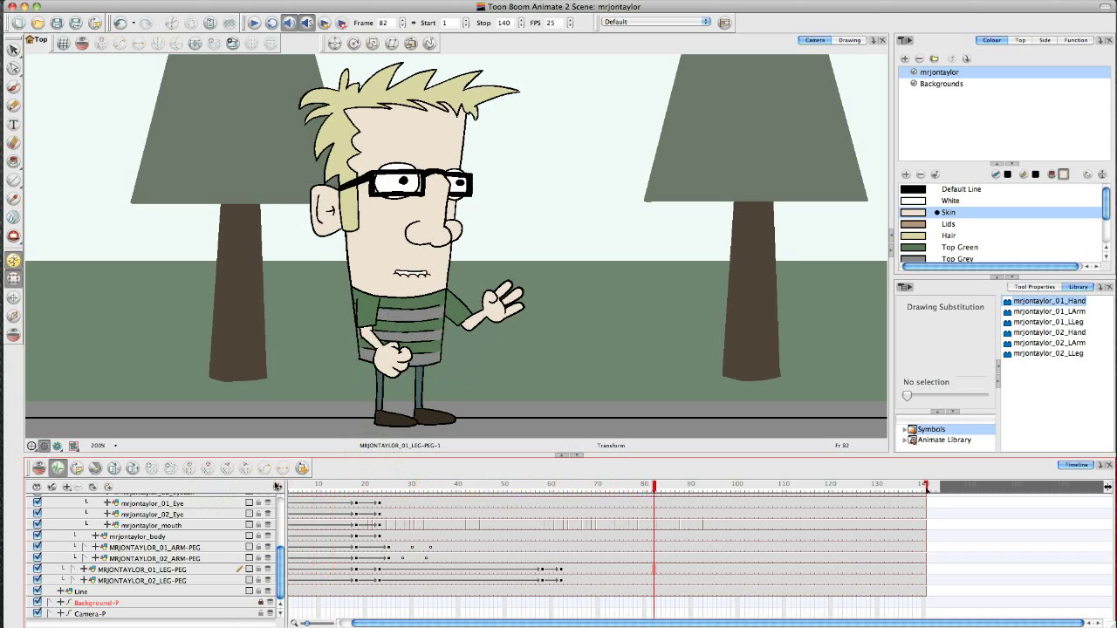
drag(468, 485, 352, 496)
key(Return)
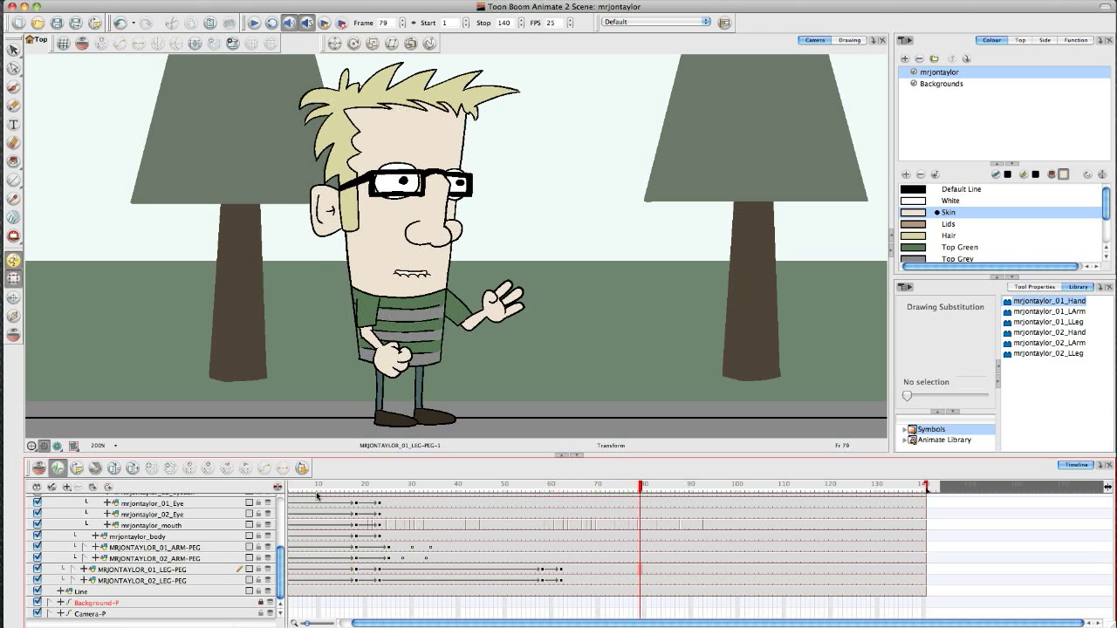
Key the upper-body peg at frame 58, tilt it slightly back at frame 64 and ease it slightly forward at frame 68.
drag(281, 560, 289, 520)
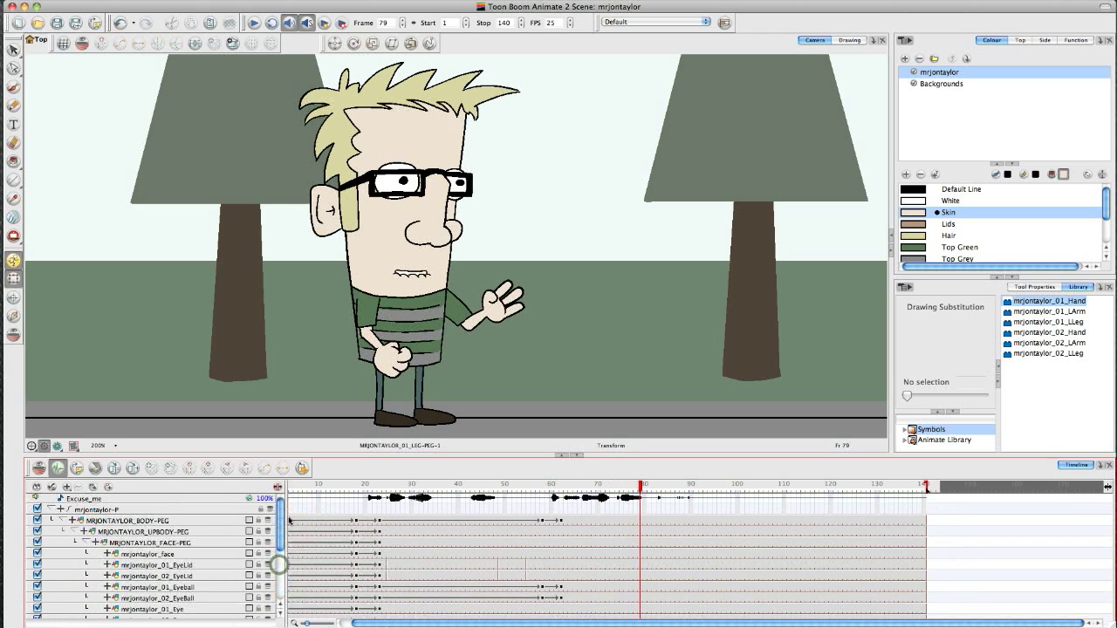
click(540, 531)
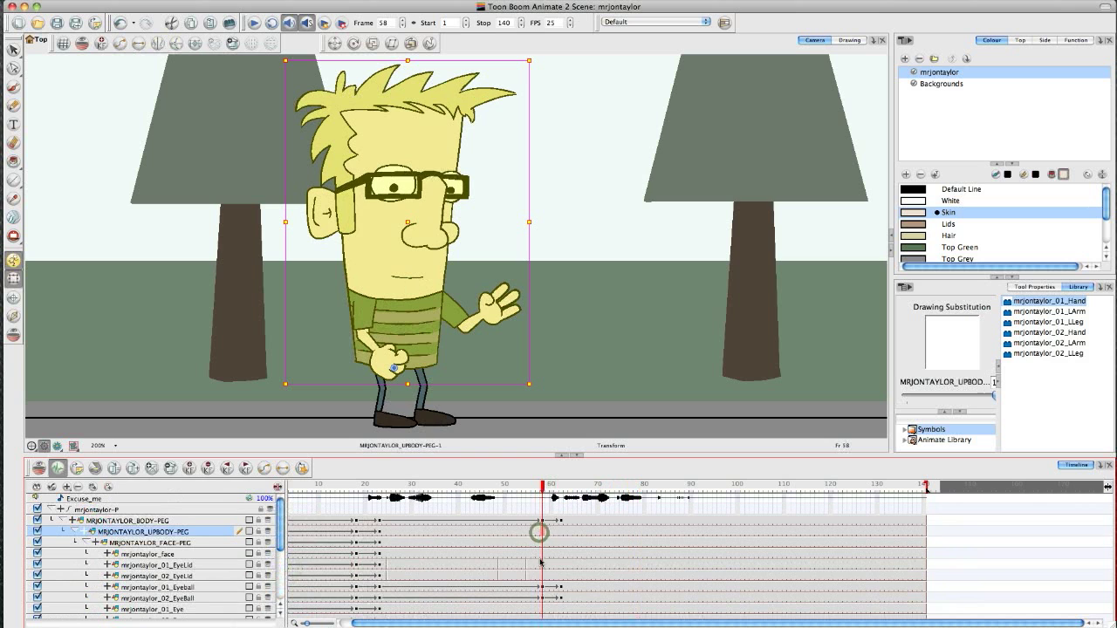
click(553, 545)
drag(555, 534, 570, 532)
click(535, 392)
click(590, 535)
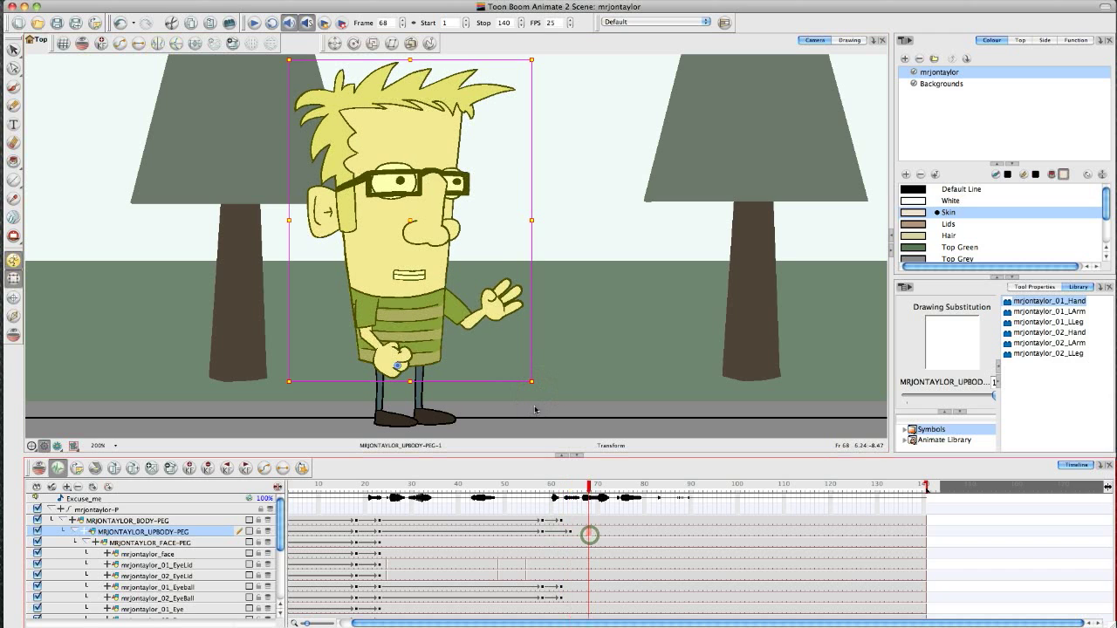
drag(533, 394, 534, 396)
Play back the scene to check the upper-body movement from around frame 54.
drag(563, 486, 526, 502)
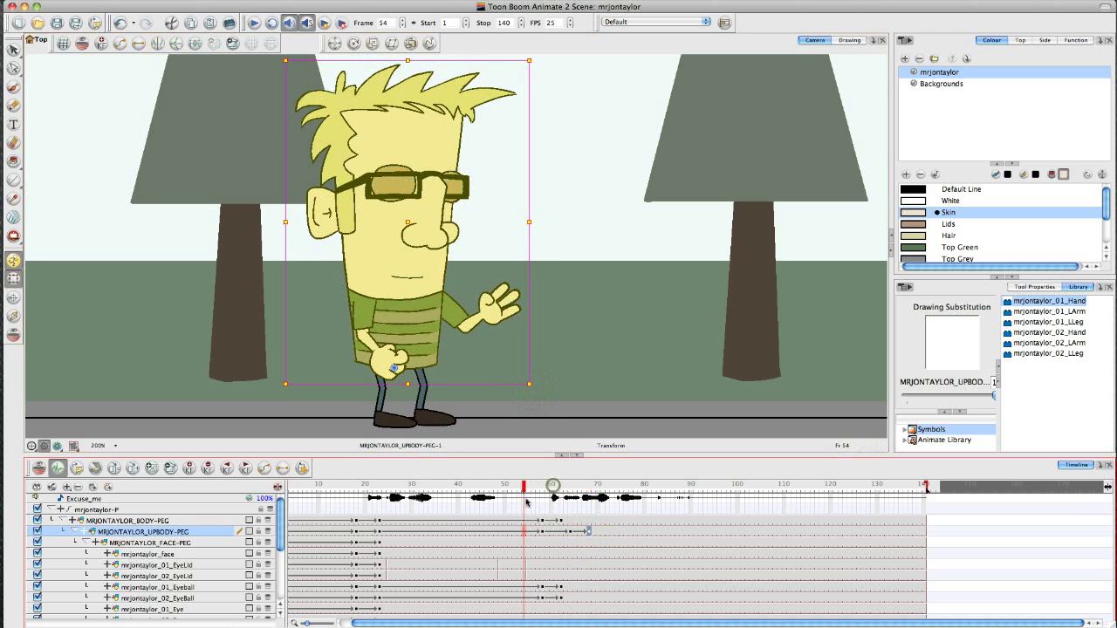
click(140, 490)
key(shift+Return)
key(shift+Return)
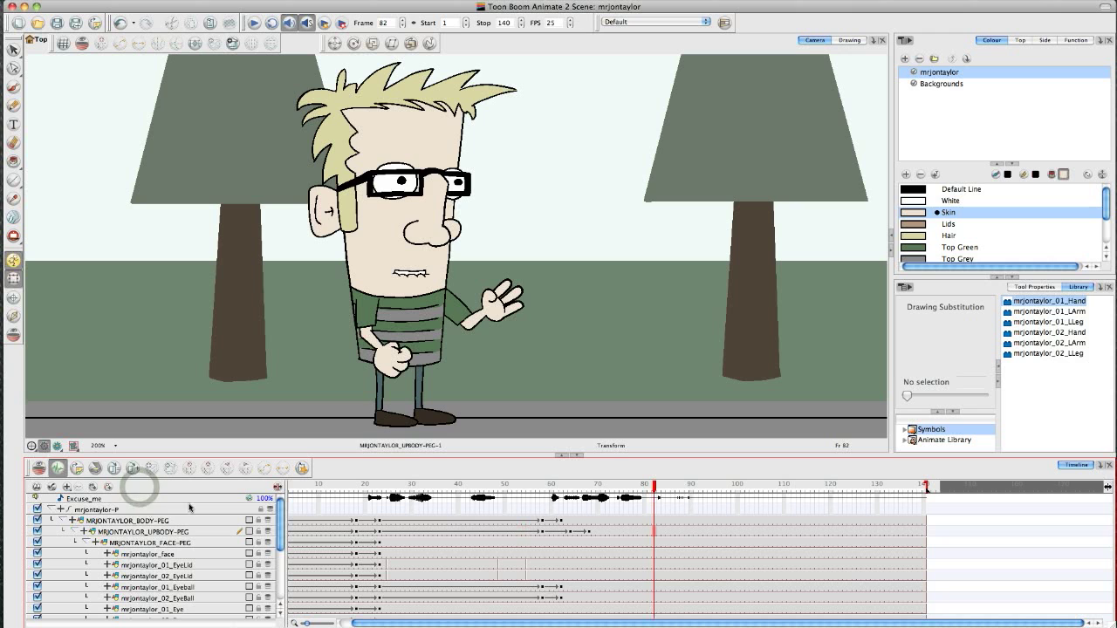
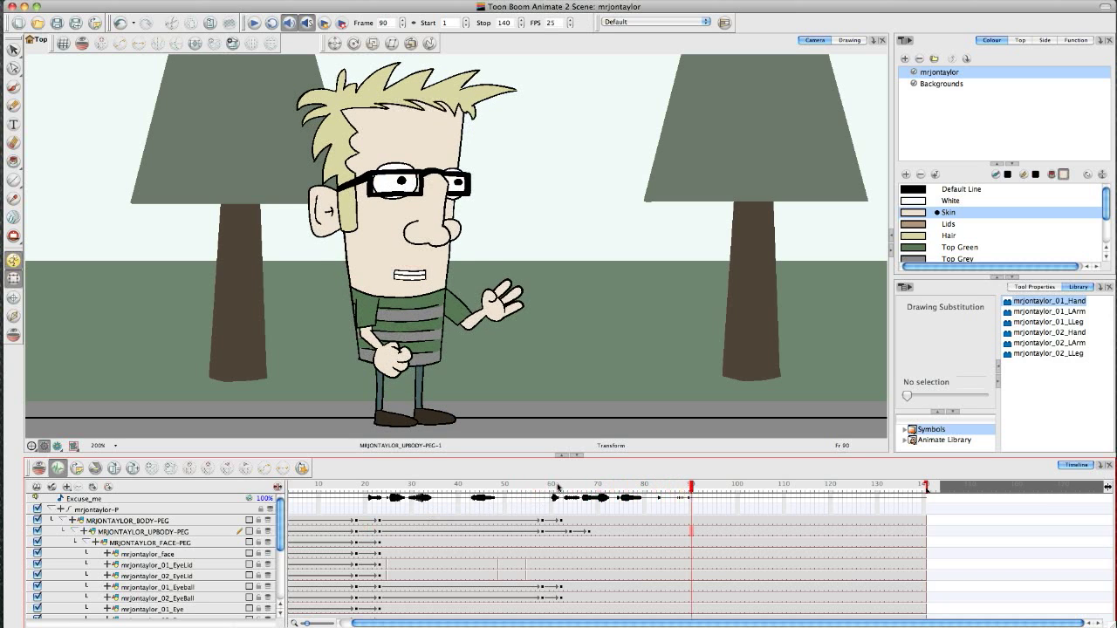
Locate the next dialogue accent and key both arm pegs at frame 74.
click(551, 482)
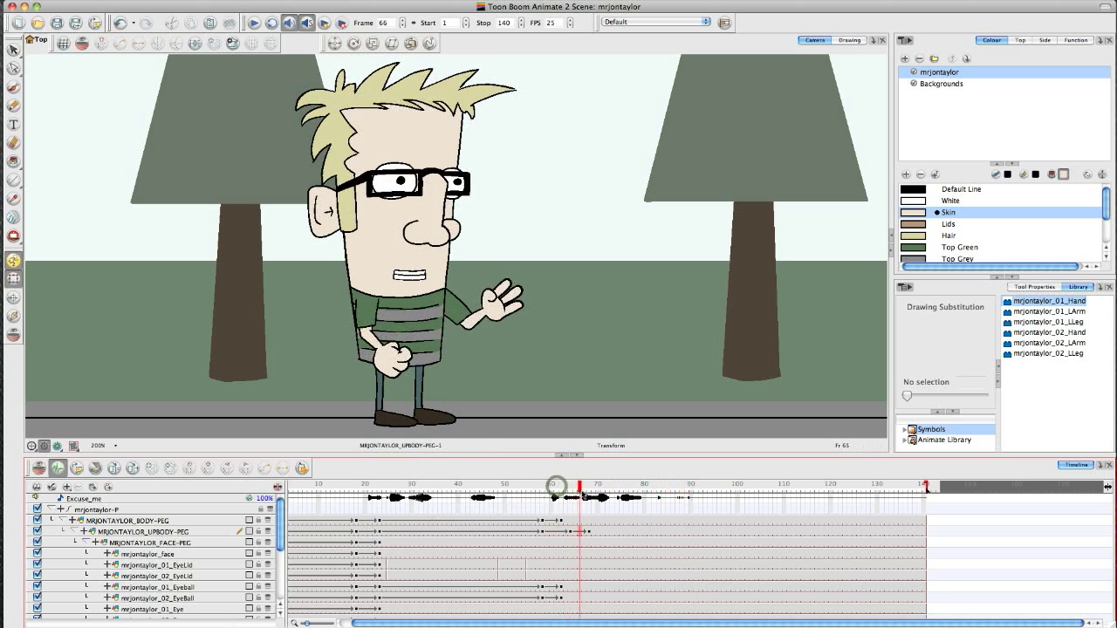
drag(615, 497, 618, 497)
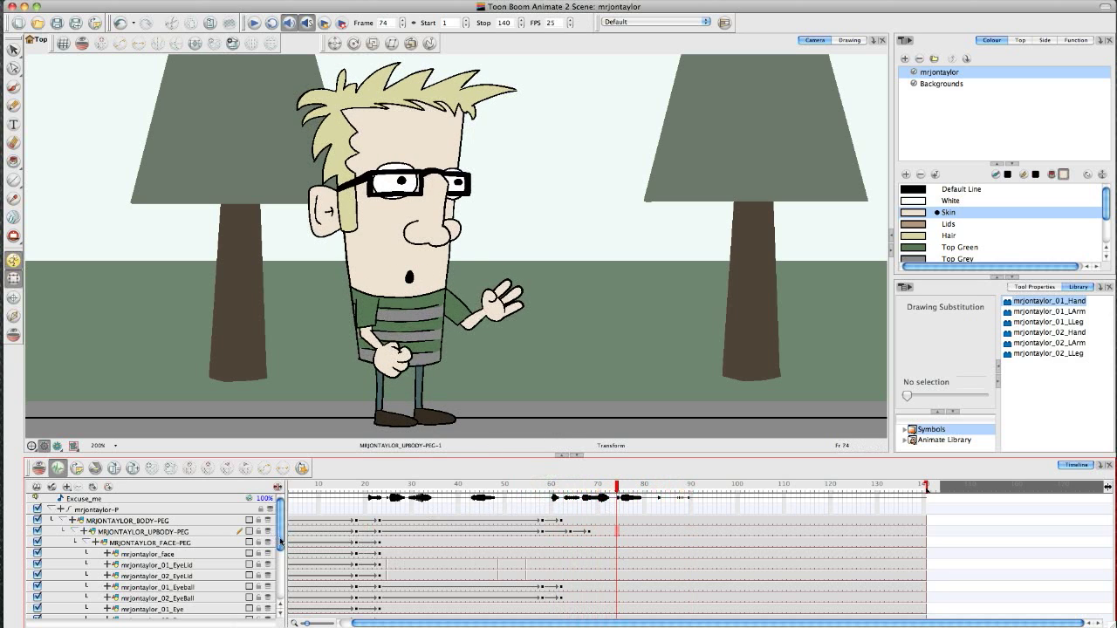
scroll(280, 541, down, 3)
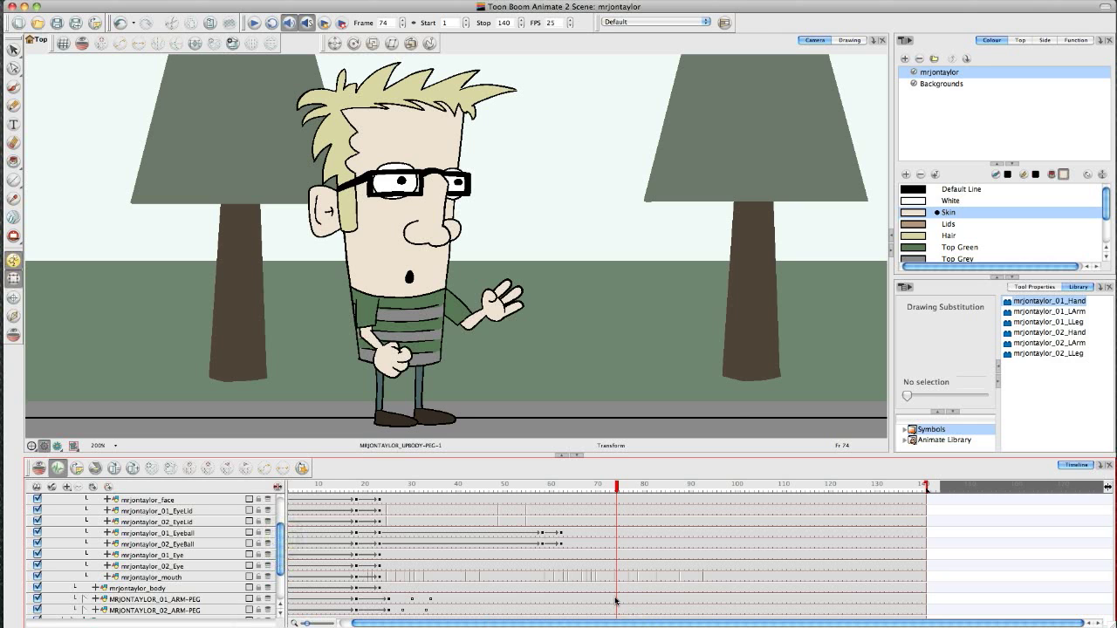
drag(616, 600, 616, 610)
mouse_move(280, 559)
mouse_down()
mouse_move(280, 537)
mouse_move(280, 556)
mouse_up()
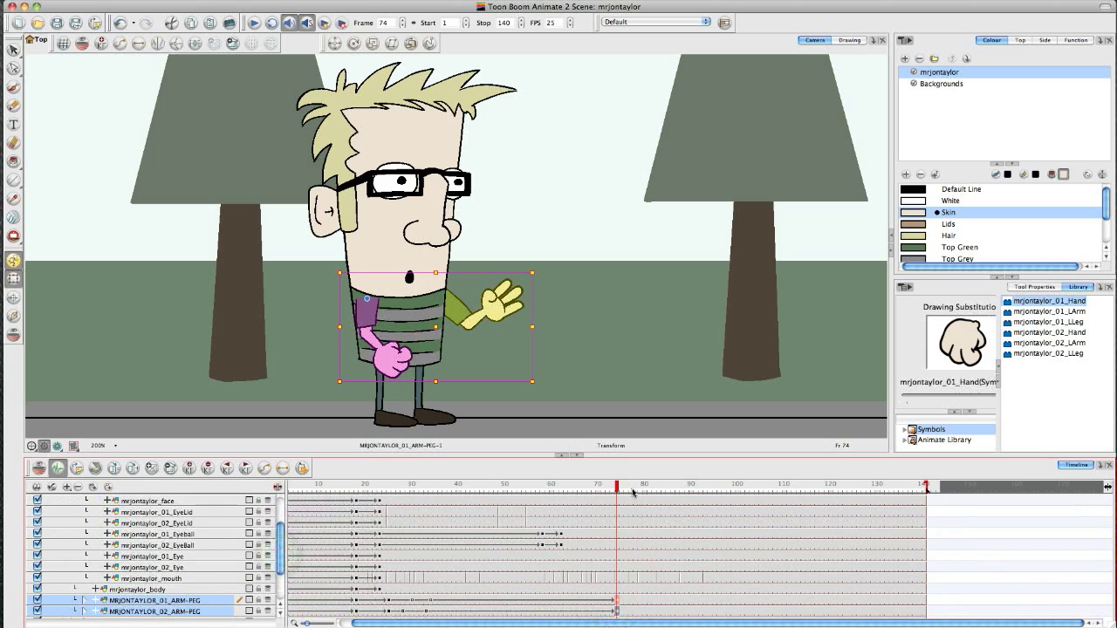
click(153, 487)
At frame 78, select the whole outstretched arm and rotate it slightly upward from the shoulder.
click(503, 311)
key(b)
key(b)
key(b)
drag(534, 345, 524, 307)
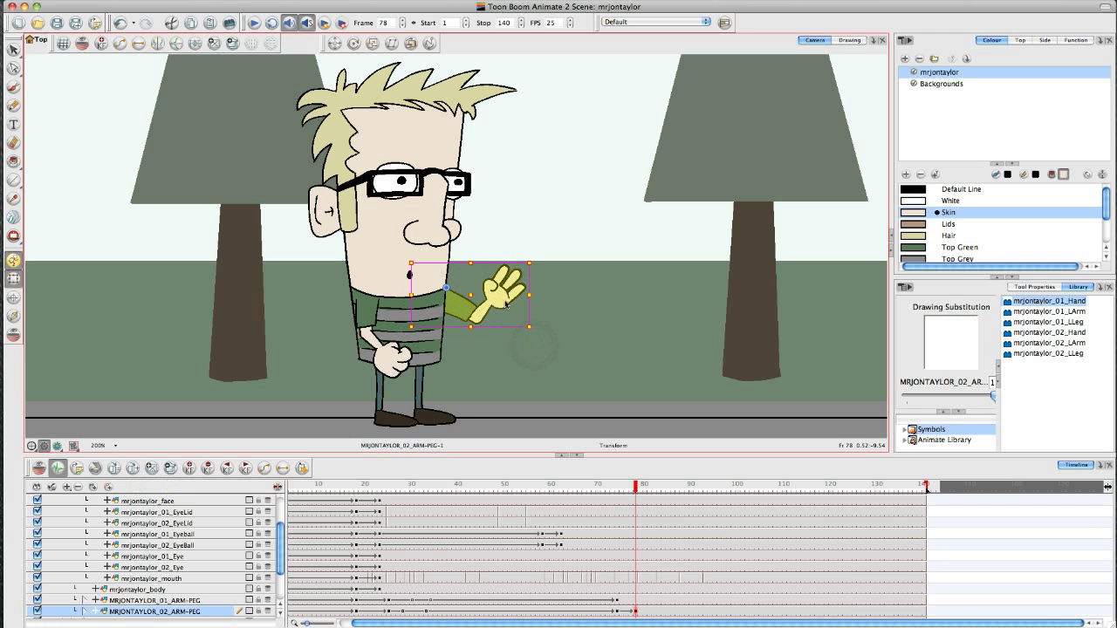
At frame 78, rotate the outstretched forearm and hand down about the elbow until nearly horizontal.
click(503, 349)
click(503, 295)
key(b)
key(b)
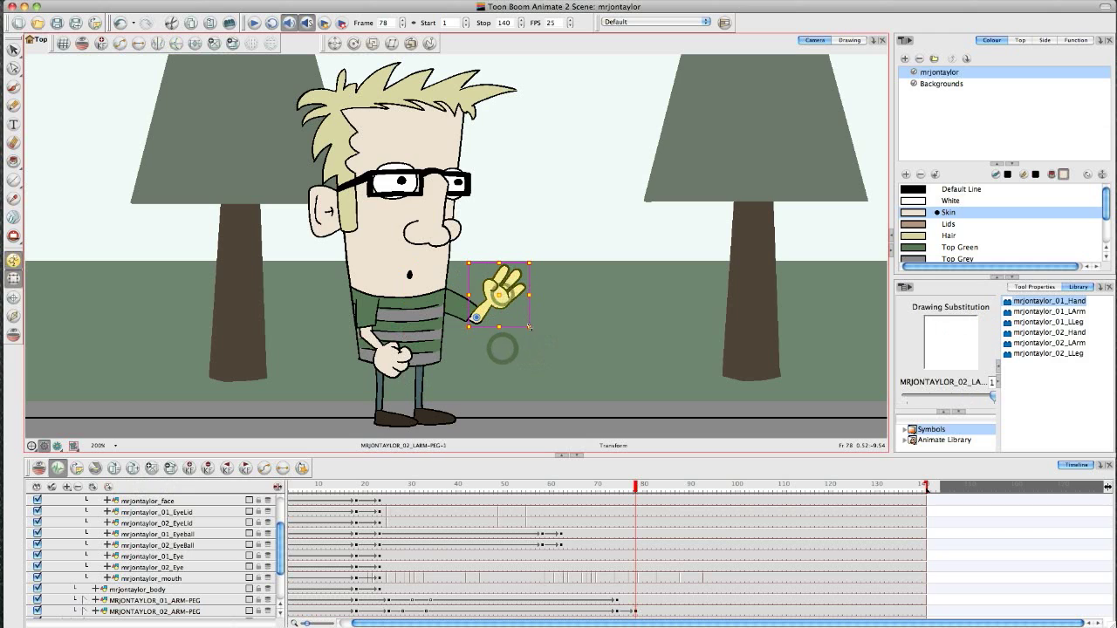
drag(535, 332, 513, 367)
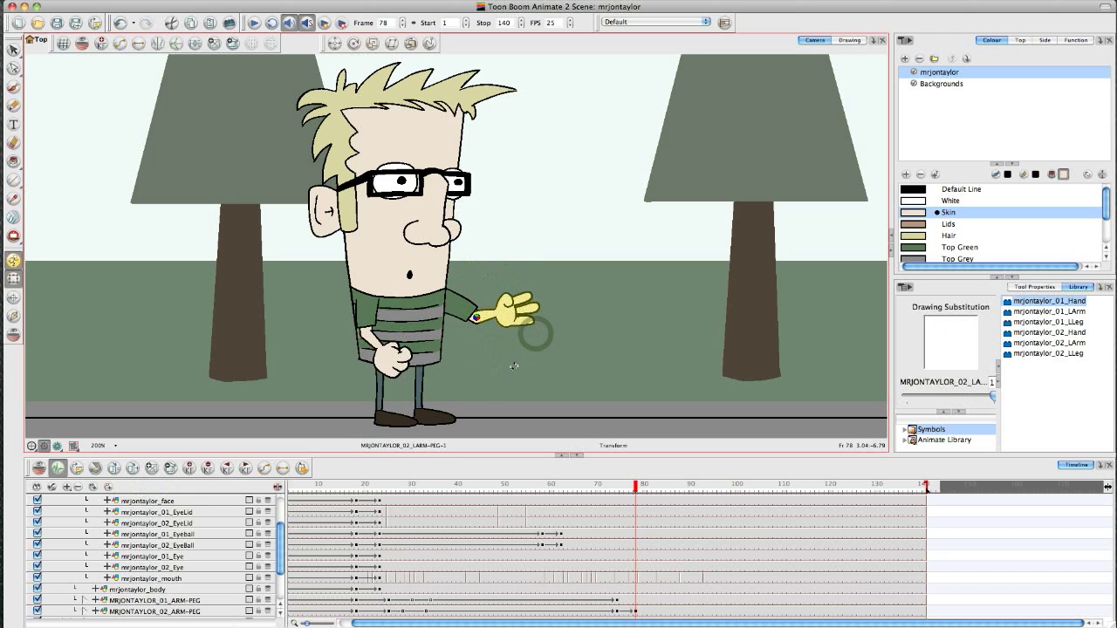
At frame 78, swap the outstretched open hand for the pointing-finger drawing.
click(498, 370)
click(514, 319)
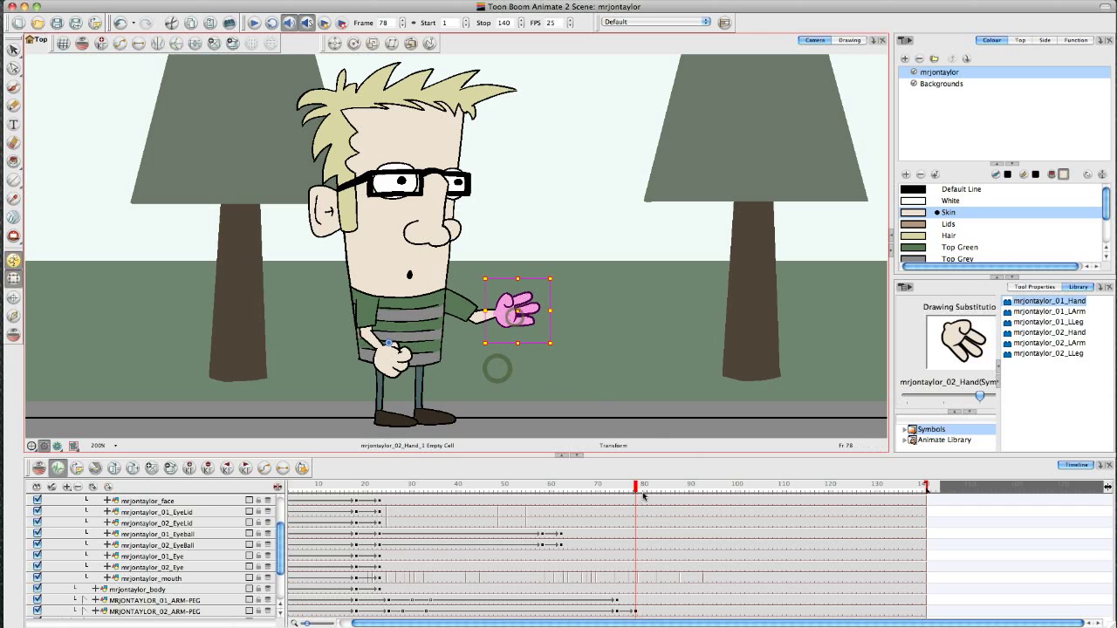
click(981, 404)
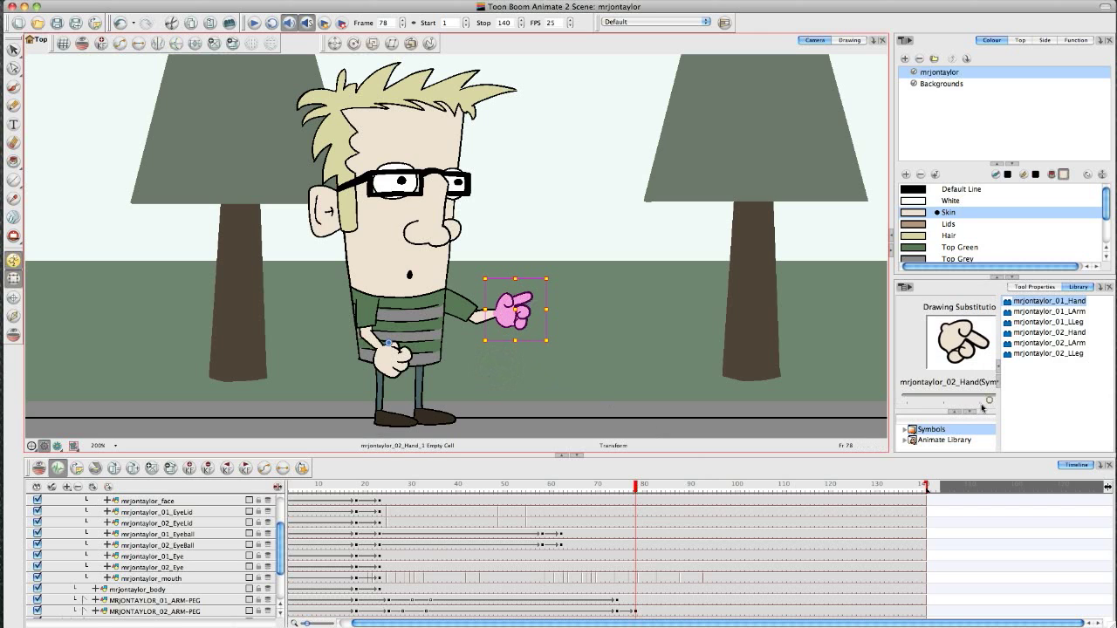
Rotate the pointing forearm slightly down at frame 81 and slightly back up at frame 86.
drag(627, 491, 649, 491)
click(511, 330)
key(b)
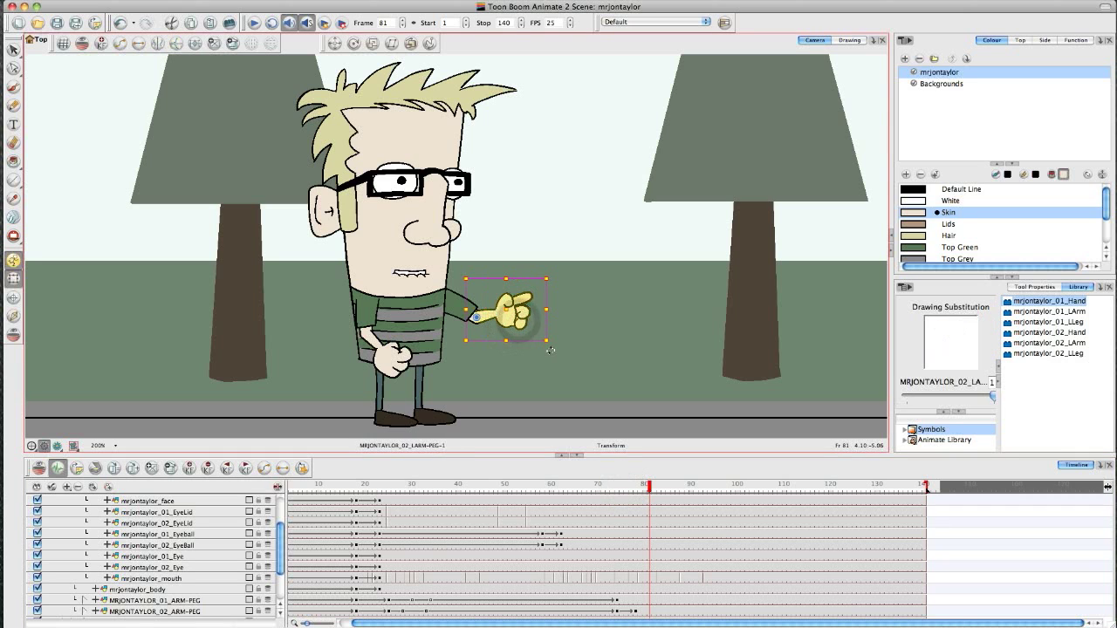
drag(653, 489, 674, 490)
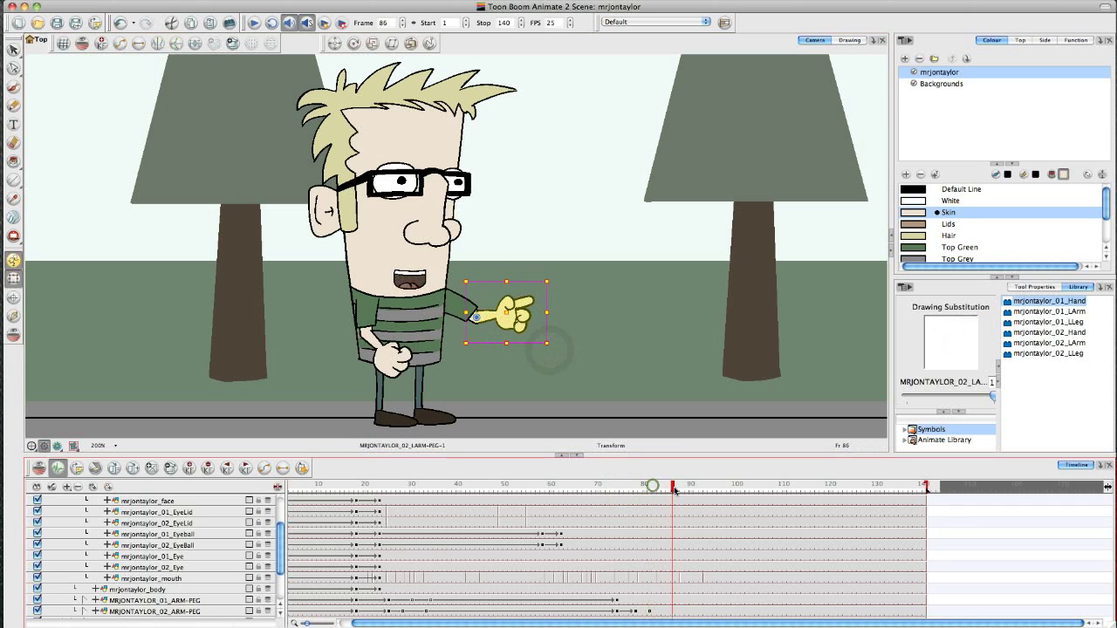
click(551, 349)
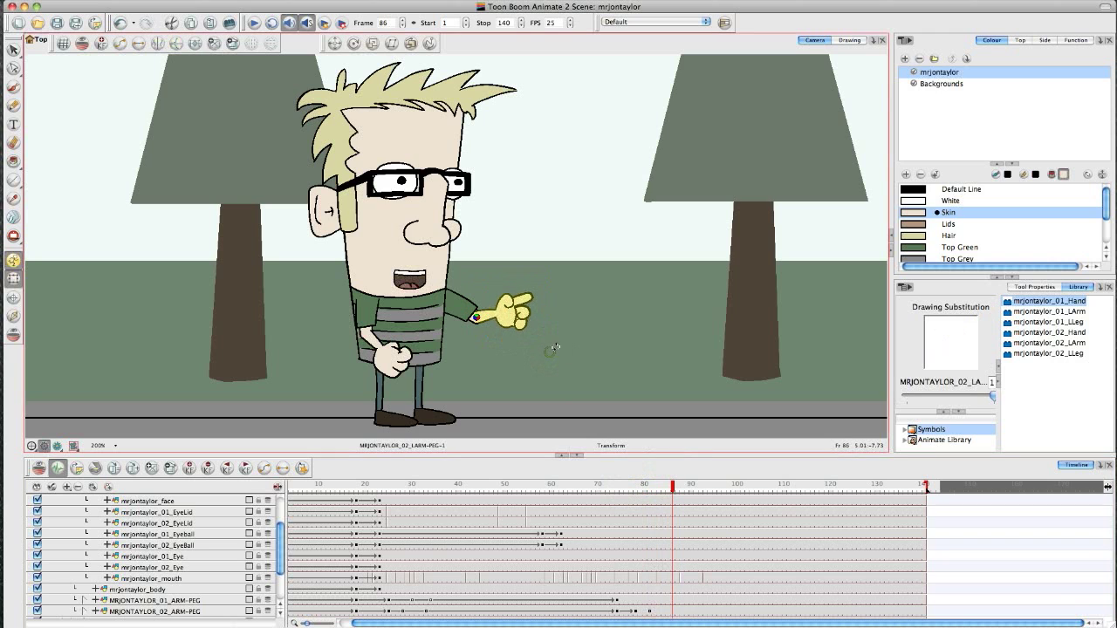
Tilt the pointing hand slightly down at the wrist at frame 81 and adjust its angle at frame 86.
click(650, 486)
click(573, 373)
click(525, 338)
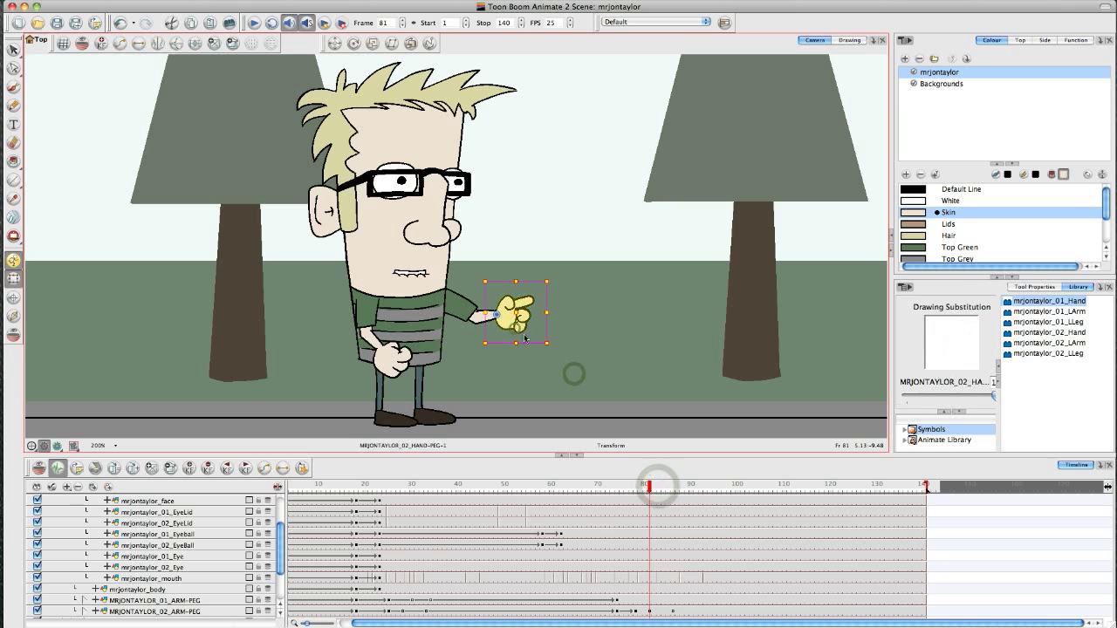
drag(551, 351, 557, 381)
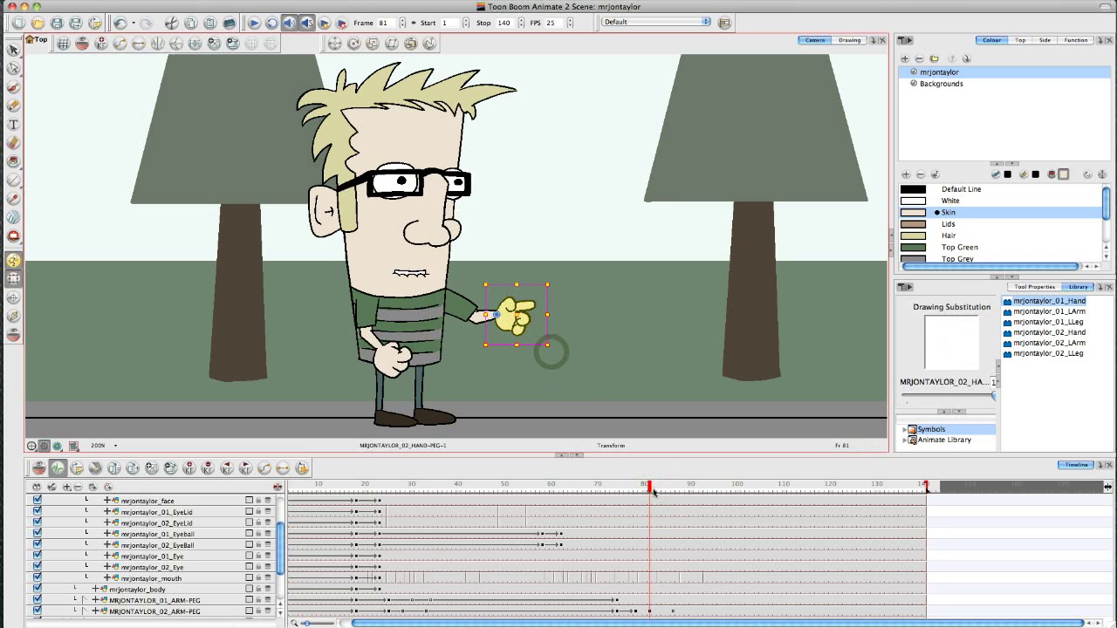
drag(652, 489, 672, 491)
click(550, 357)
click(510, 319)
click(589, 485)
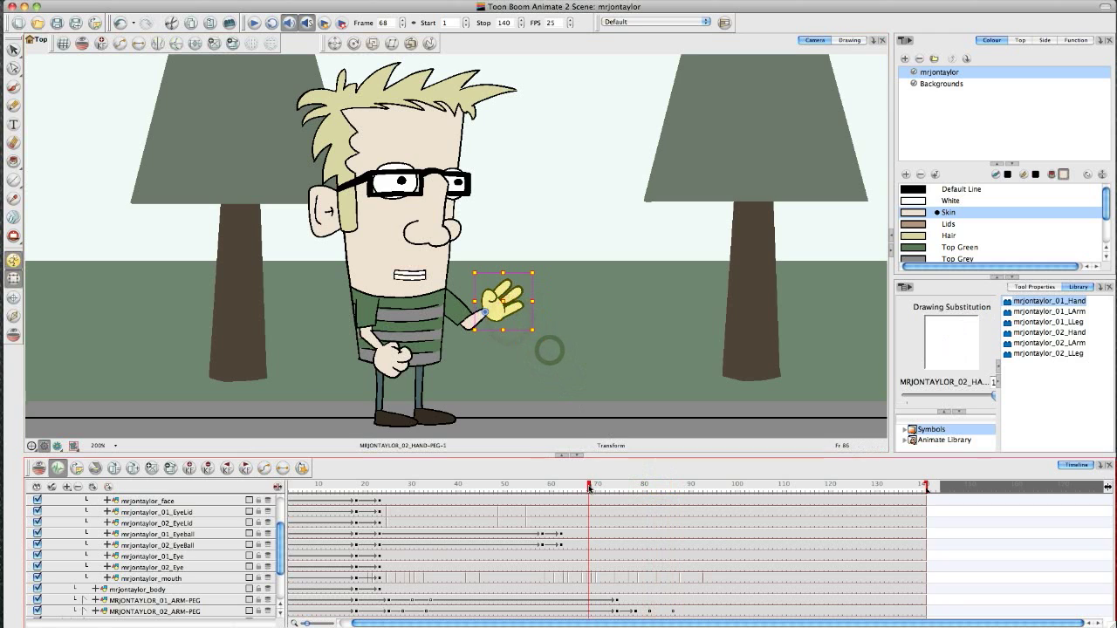
At frame 78, rotate the bent arm in front of the torso forward and slightly up about the shoulder.
click(201, 489)
key(Return)
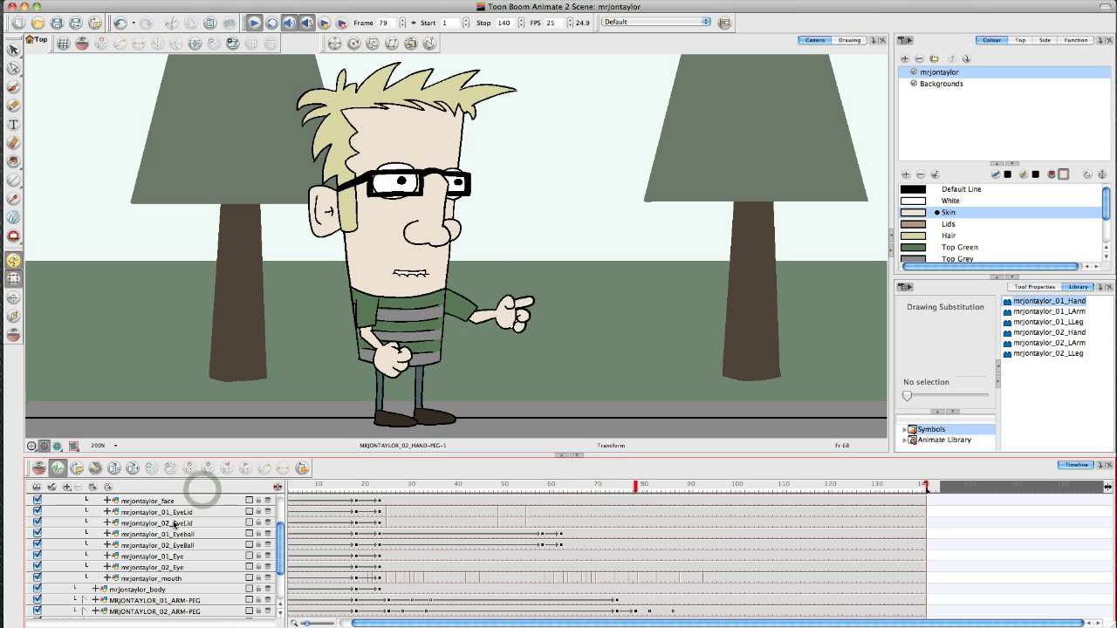
drag(577, 488, 649, 491)
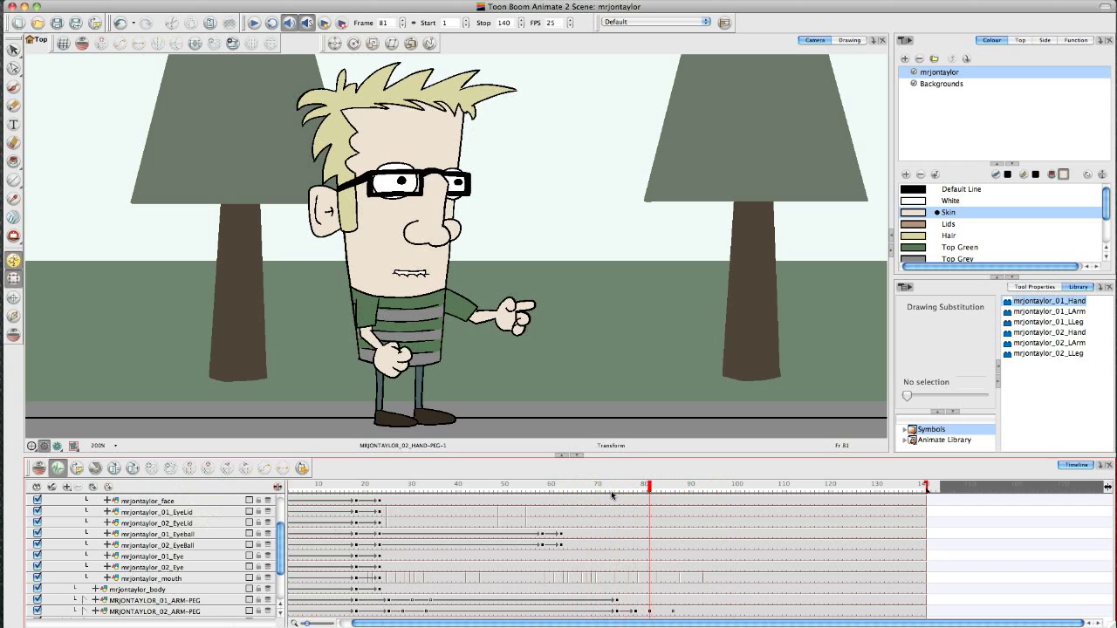
drag(644, 486, 617, 491)
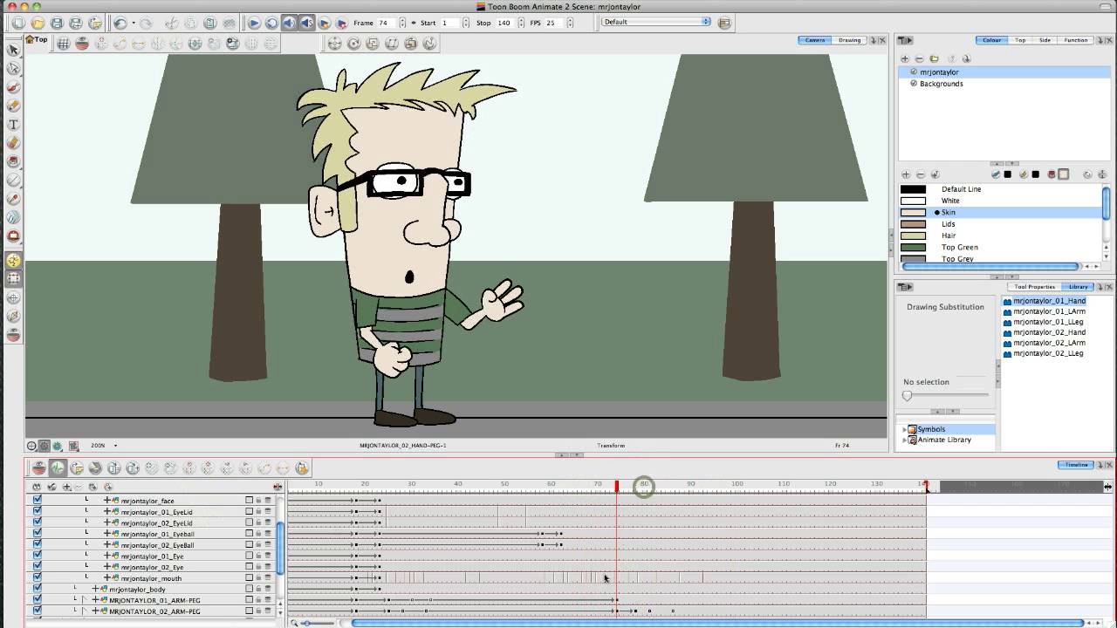
click(635, 600)
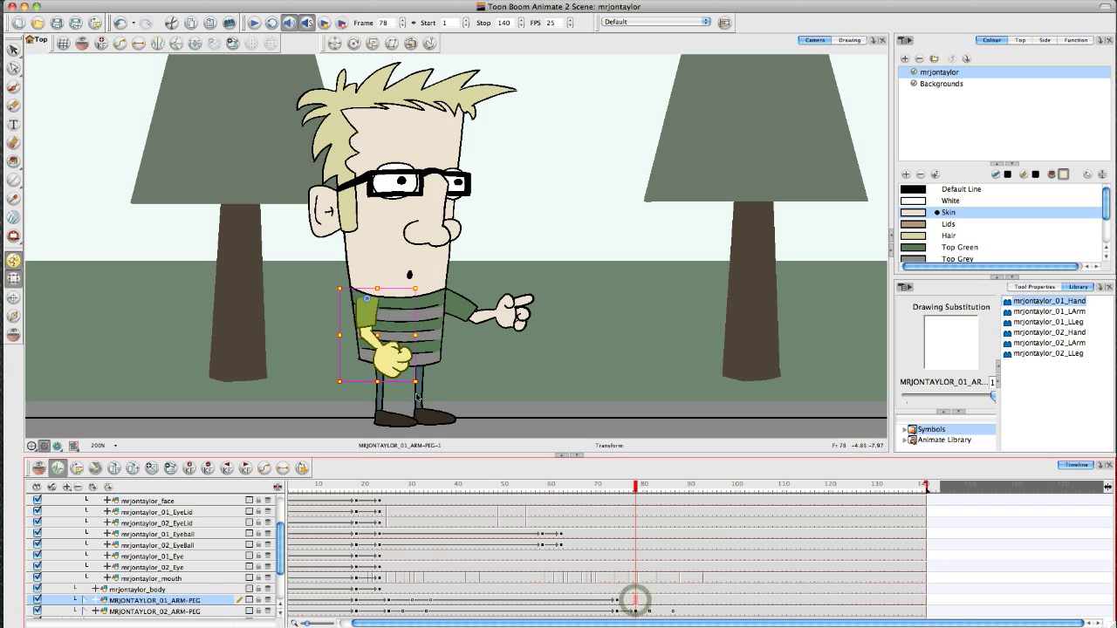
drag(417, 397, 376, 324)
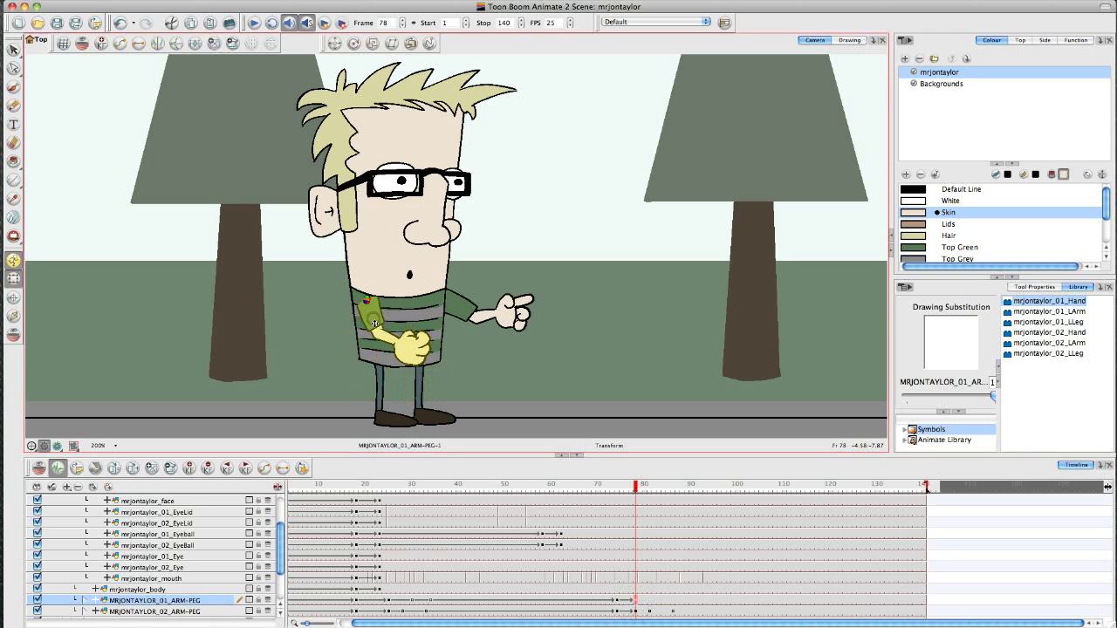
click(443, 379)
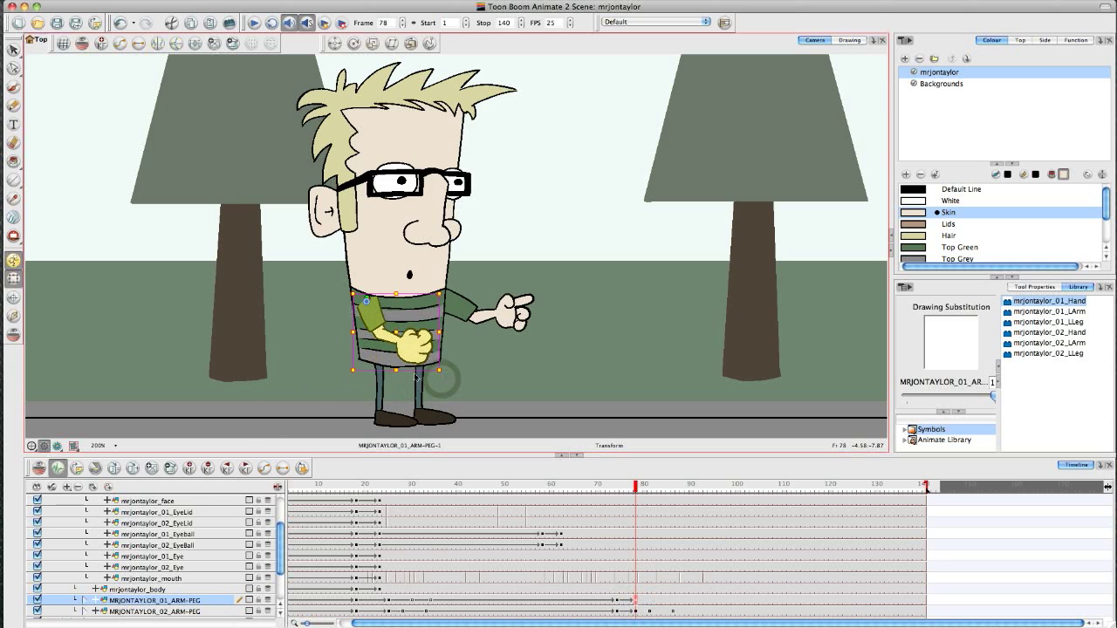
click(230, 486)
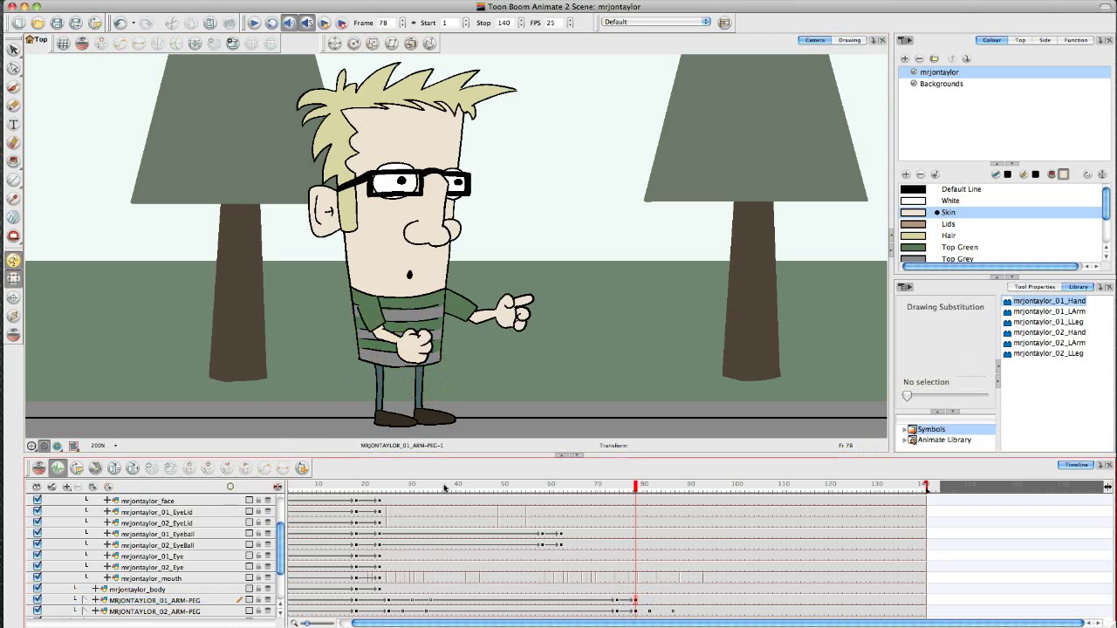
Rotate the bent arm slightly up at frame 81 and slightly back down at frame 86.
click(648, 601)
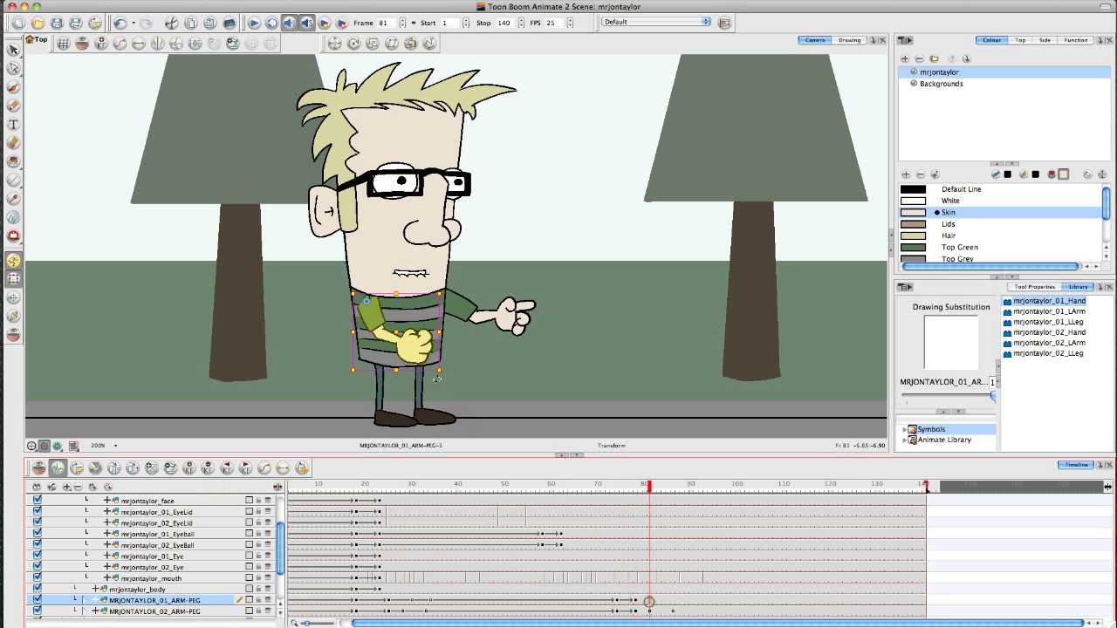
click(446, 378)
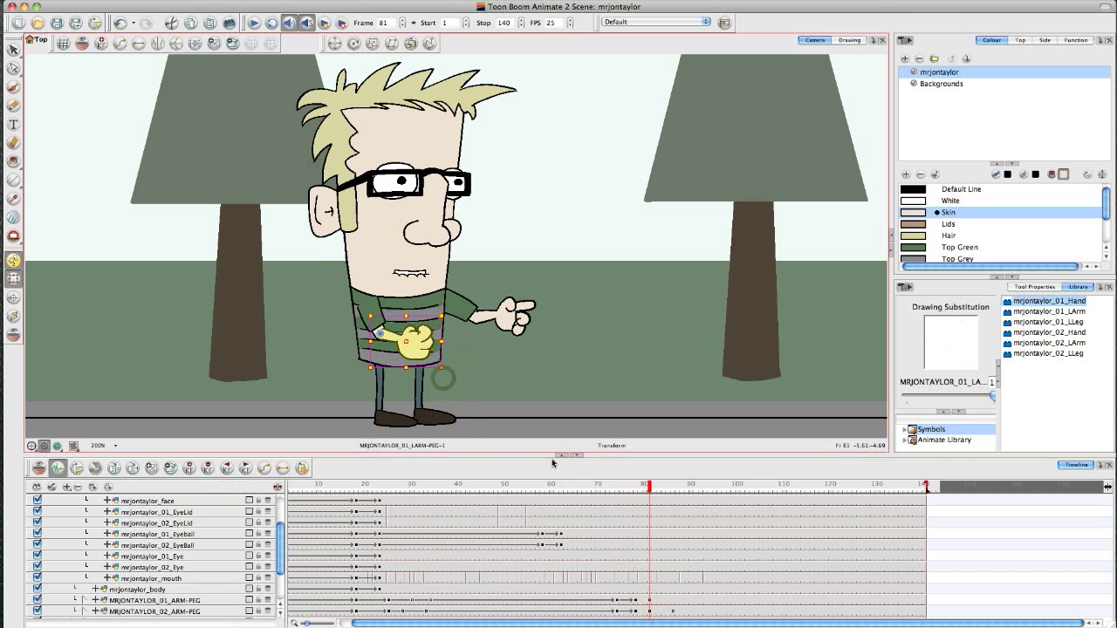
click(672, 601)
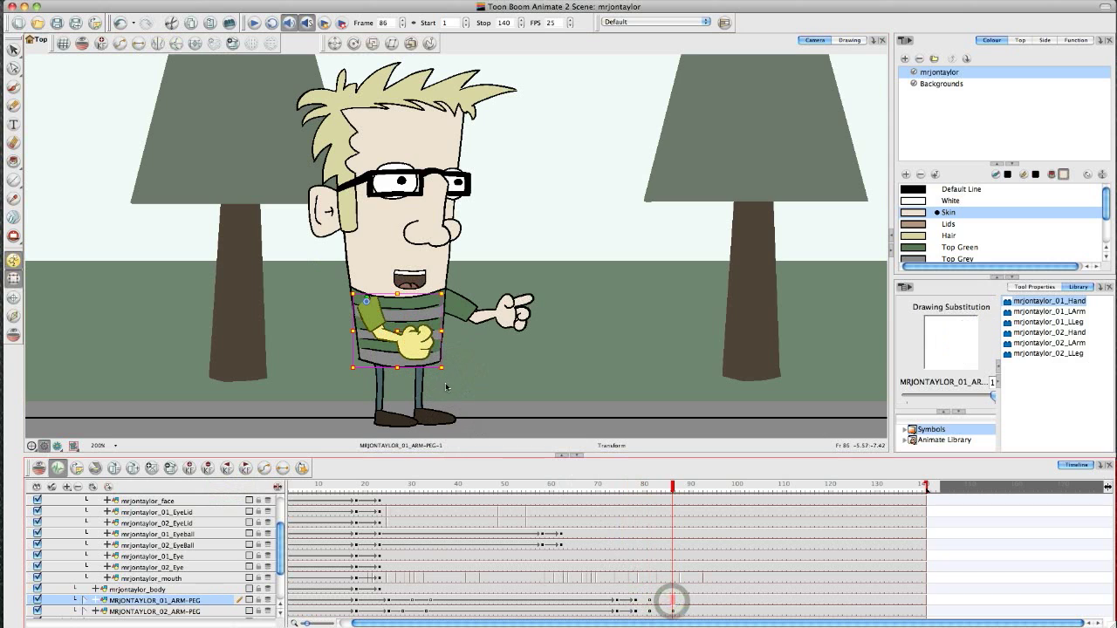
click(444, 381)
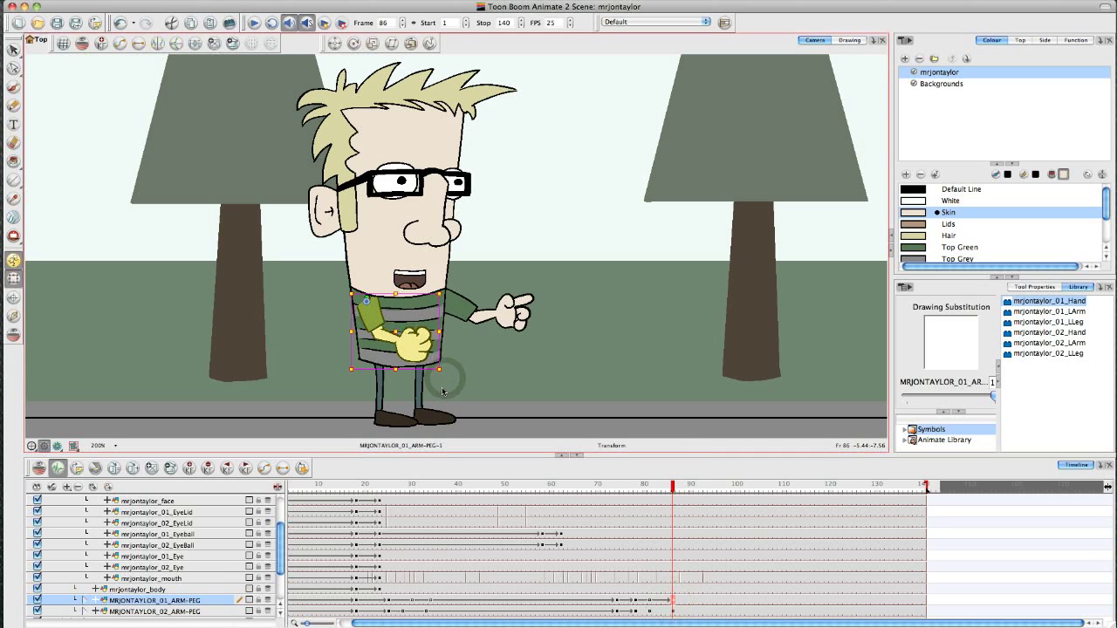
click(487, 378)
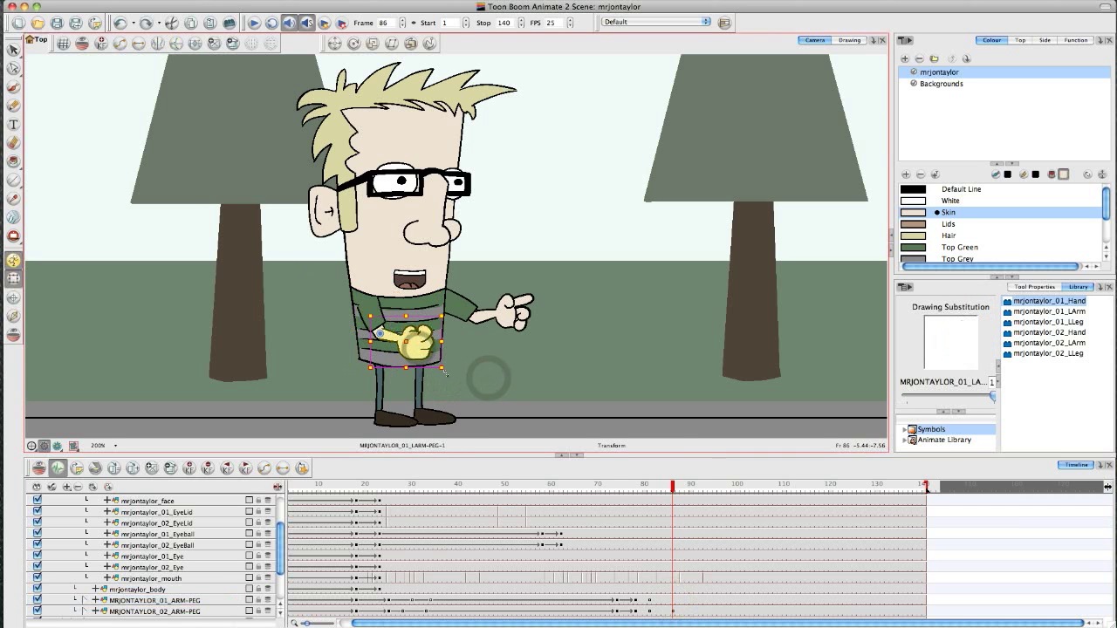
click(445, 376)
click(254, 486)
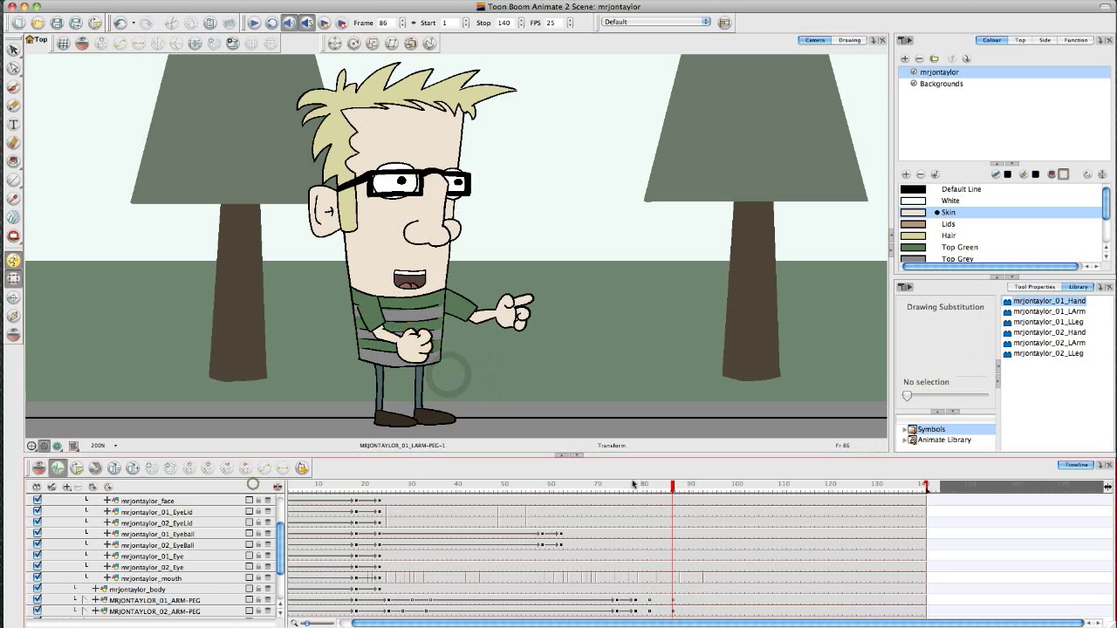
Play back and scrub the pointing gesture to check both arms' motion against the dialogue.
drag(630, 485, 618, 485)
key(Return)
click(663, 486)
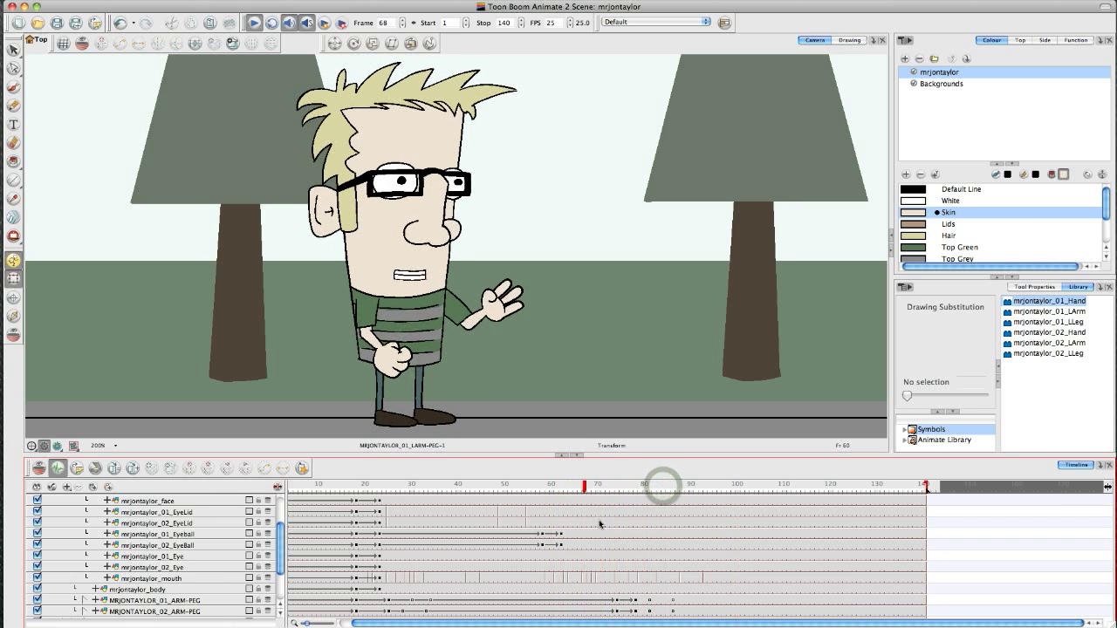
drag(625, 486, 609, 491)
key(Return)
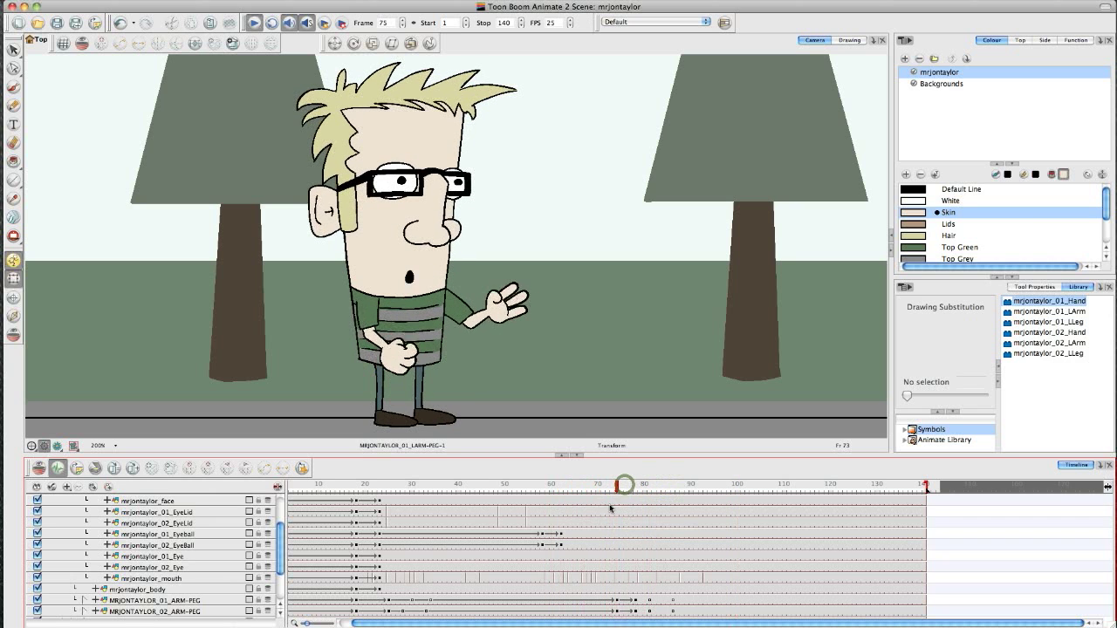
key(Return)
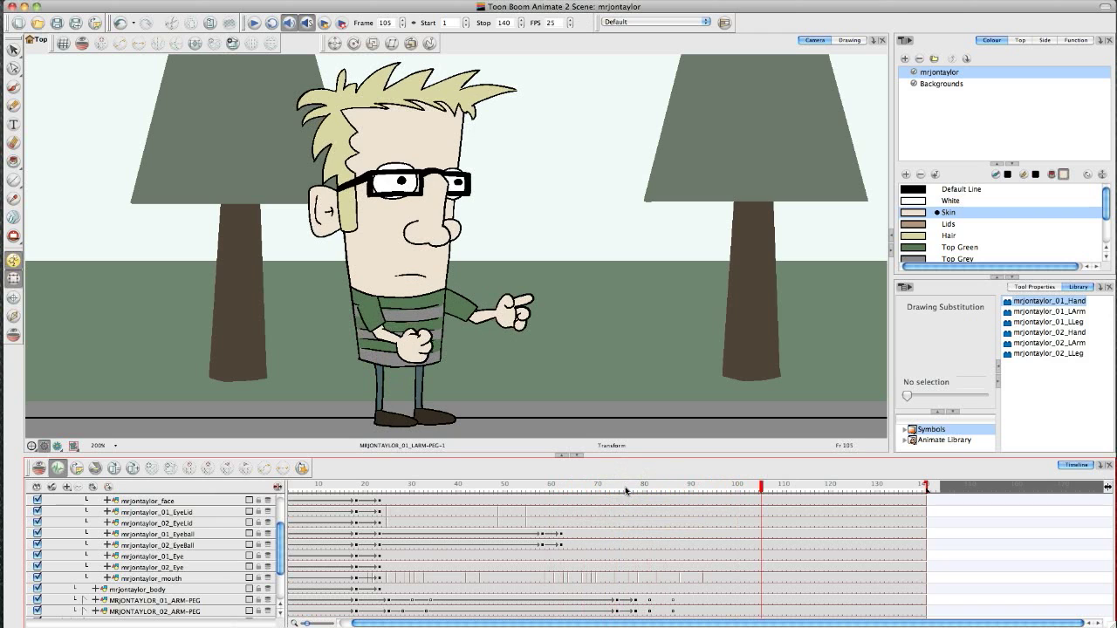
scroll(279, 553, up, 3)
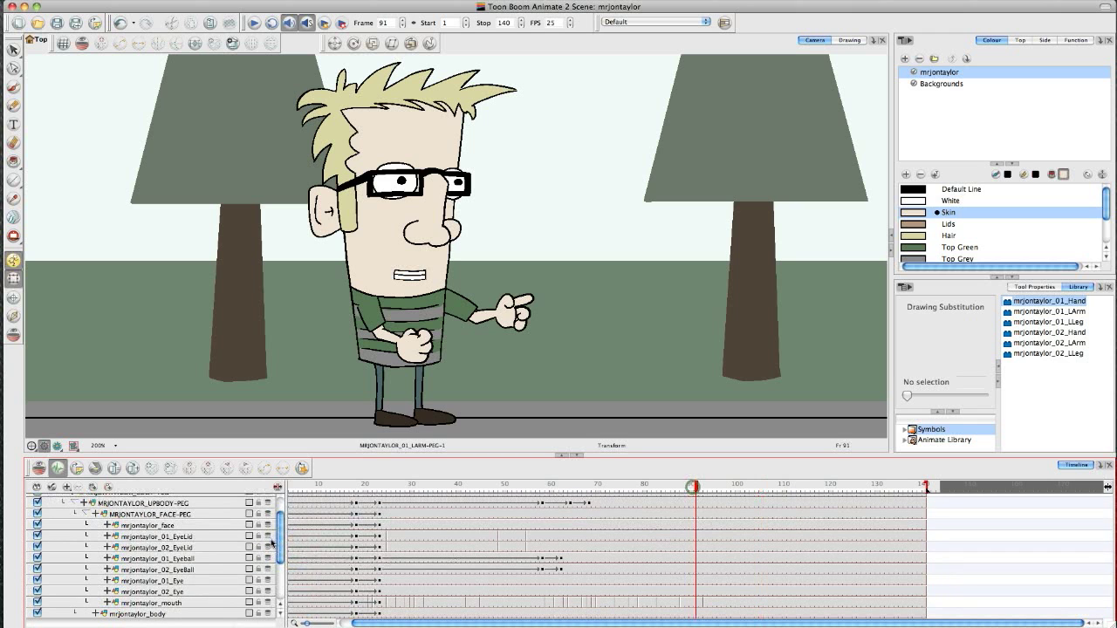
scroll(280, 546, up, 2)
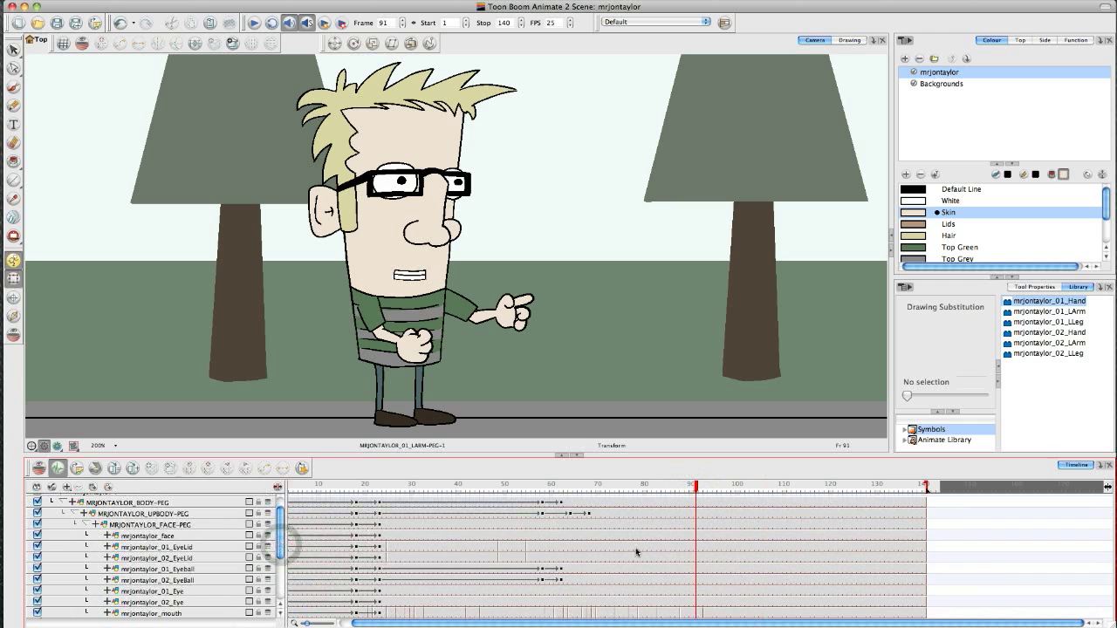
drag(687, 489, 573, 508)
scroll(275, 534, up, 2)
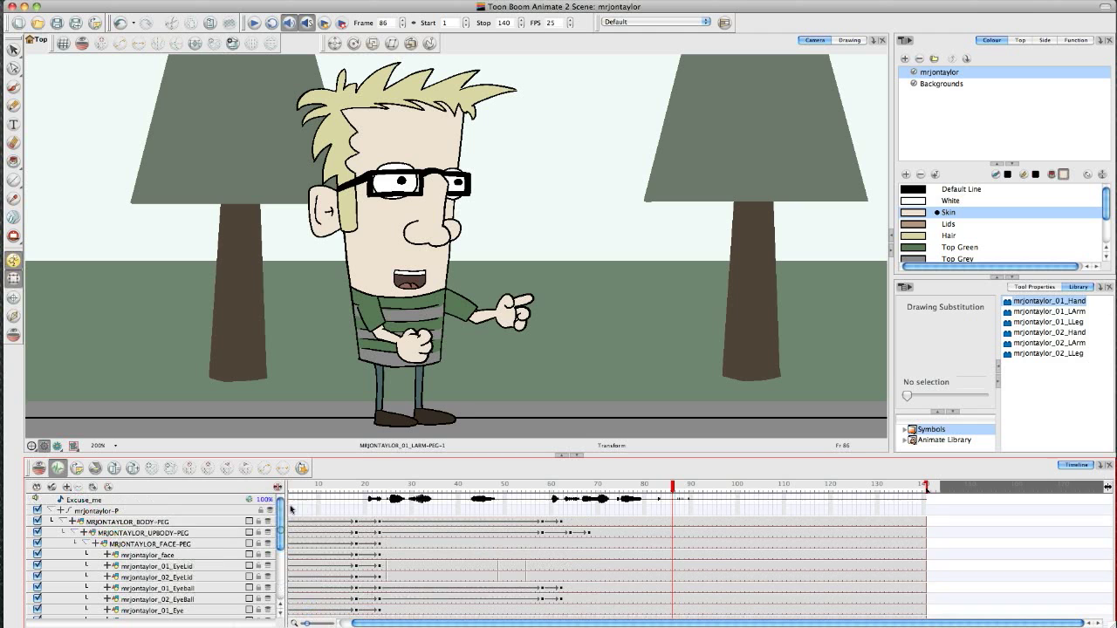
Add keyframes to both eyeball layers at frame 74.
click(615, 487)
scroll(281, 548, down, 1)
scroll(281, 548, down, 3)
click(615, 556)
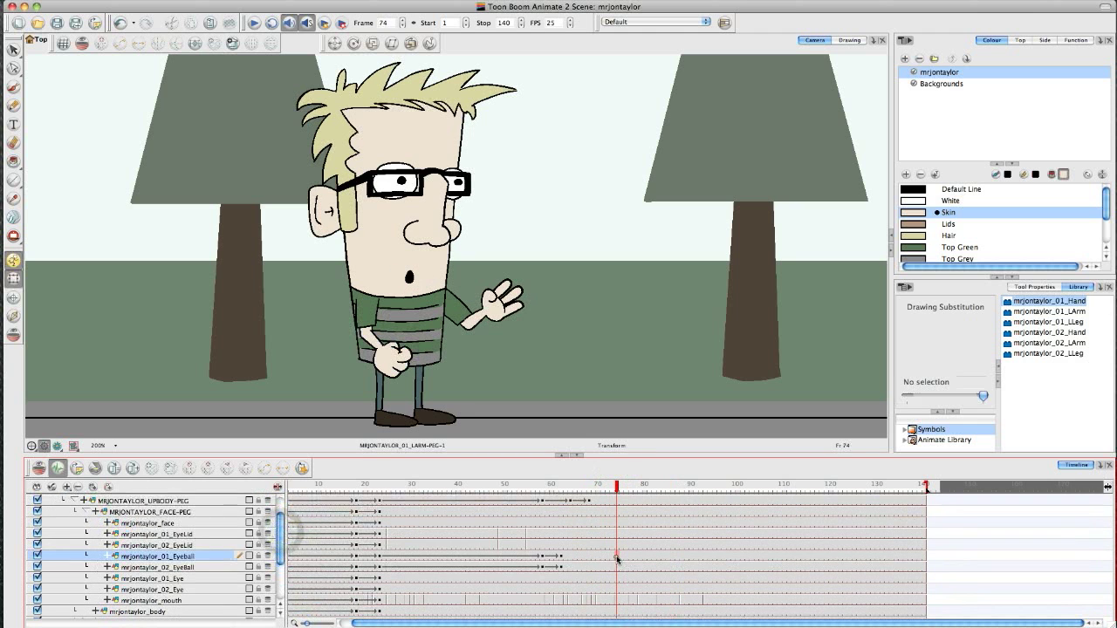
shift+click(615, 567)
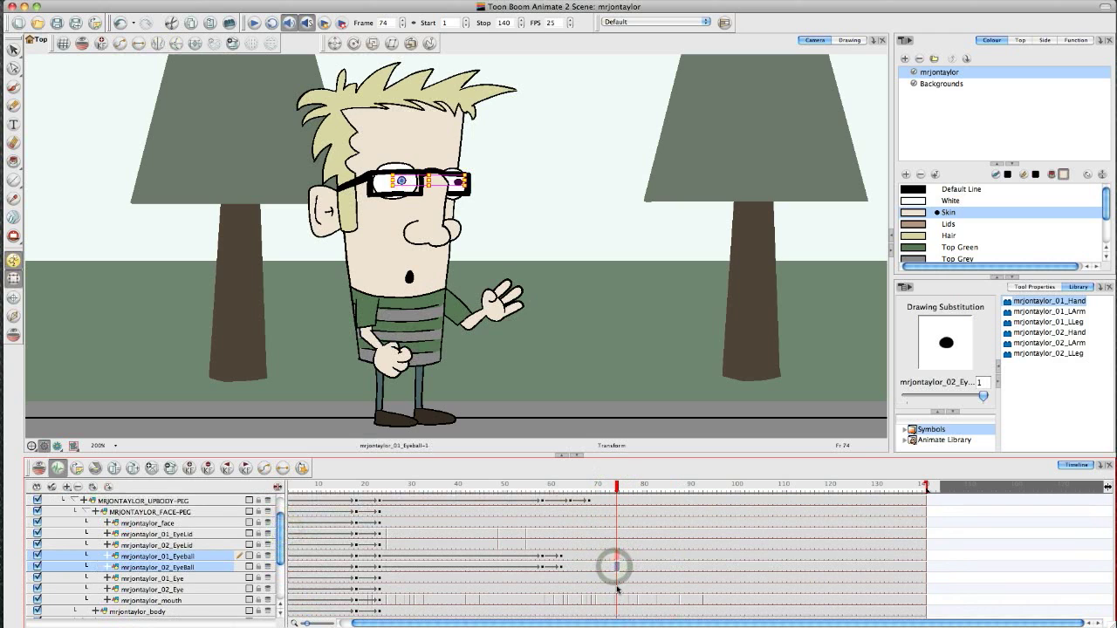
At frame 77, scale both pupils up slightly.
click(628, 558)
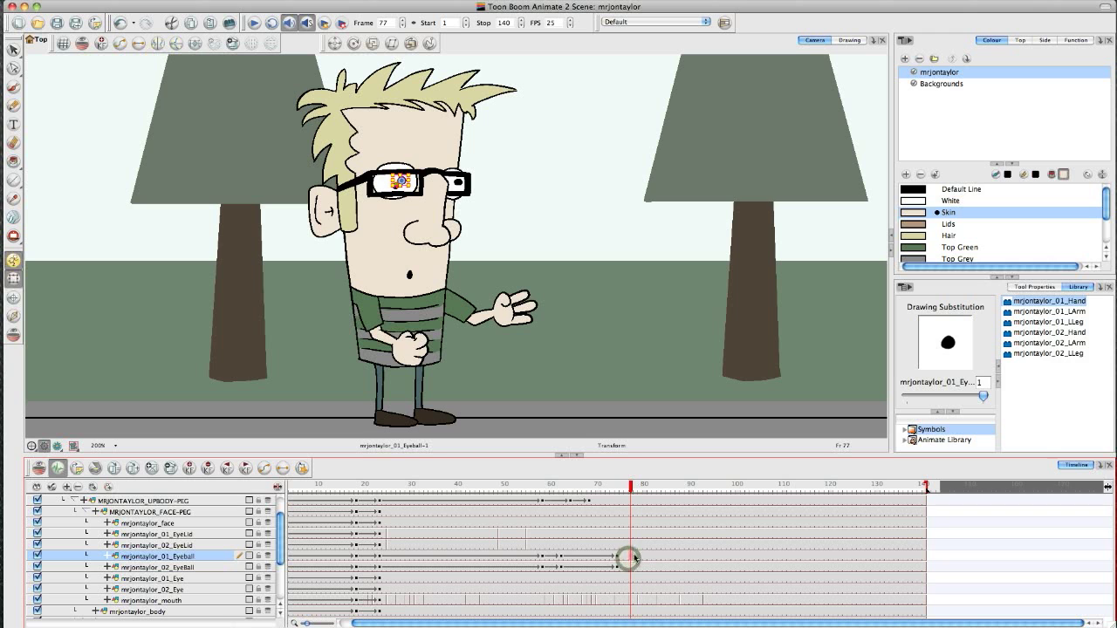
scroll(405, 240, up, 6)
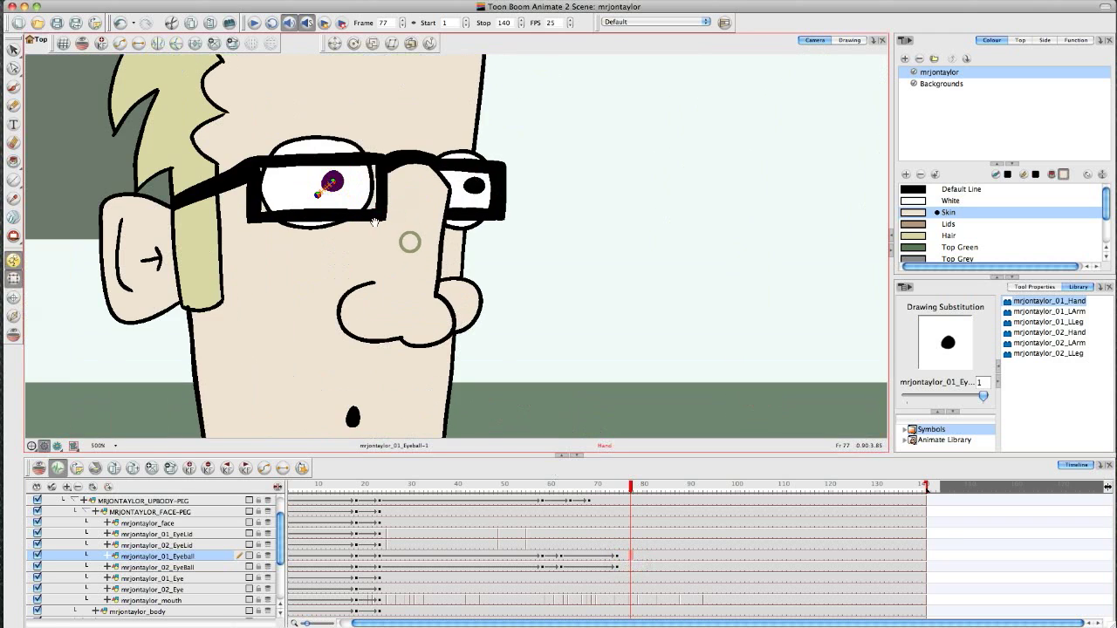
drag(355, 263, 358, 264)
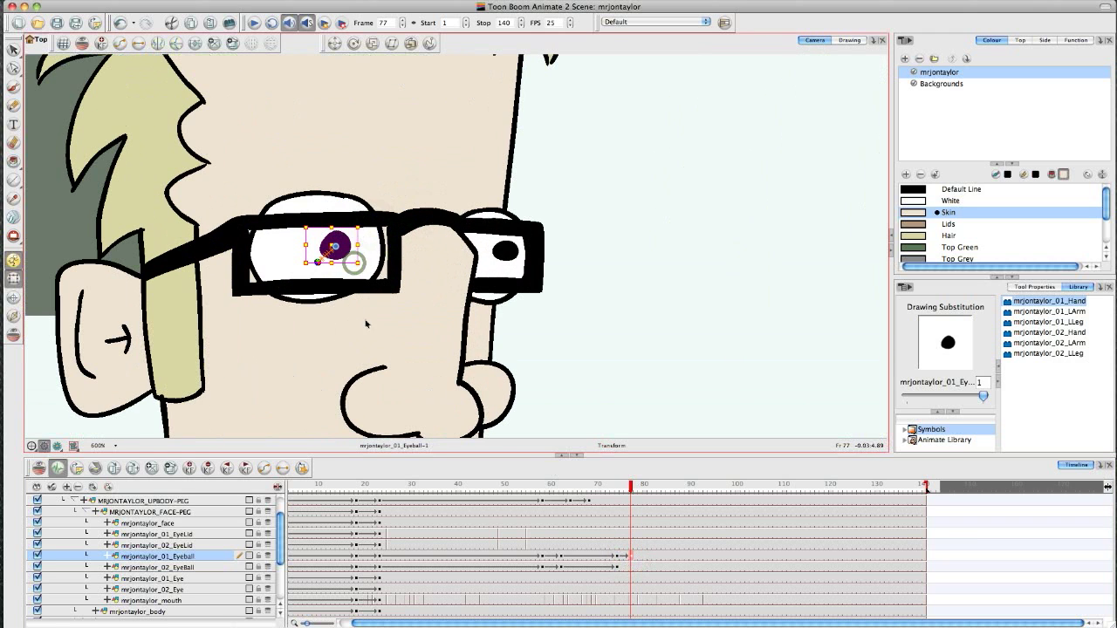
click(629, 568)
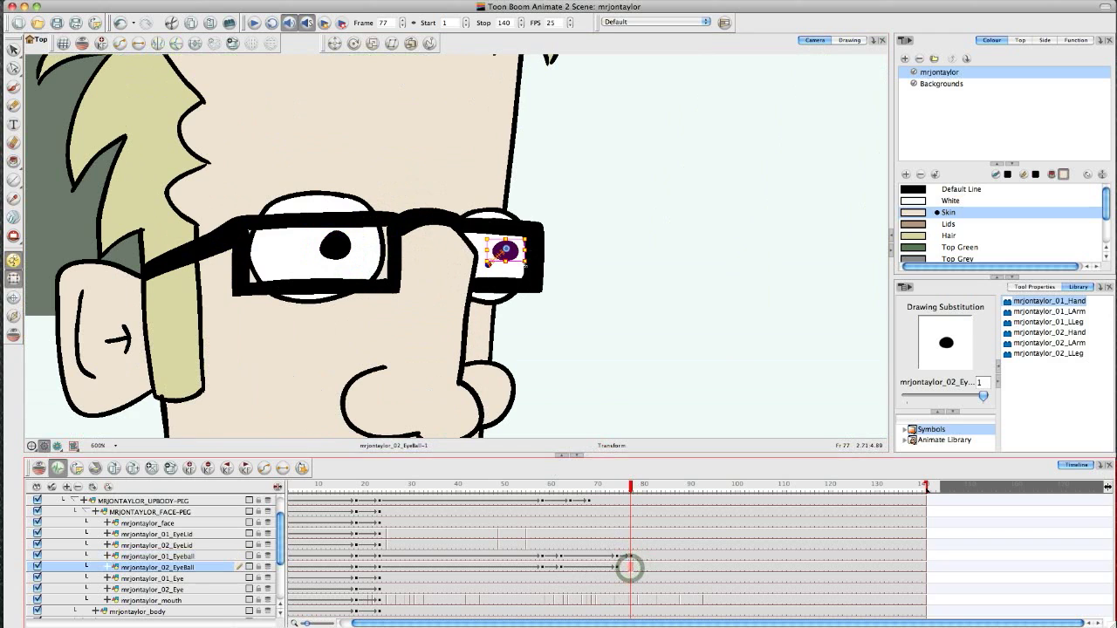
drag(525, 262, 527, 265)
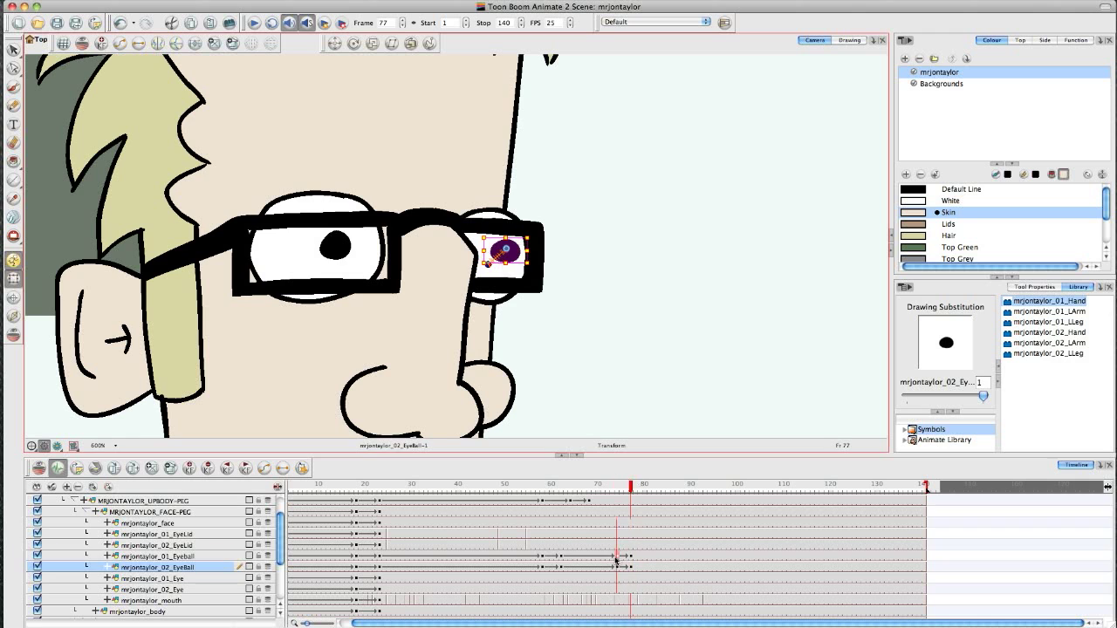
Copy both eyeballs' keyframes from frame 74 to frame 82.
click(616, 557)
click(651, 556)
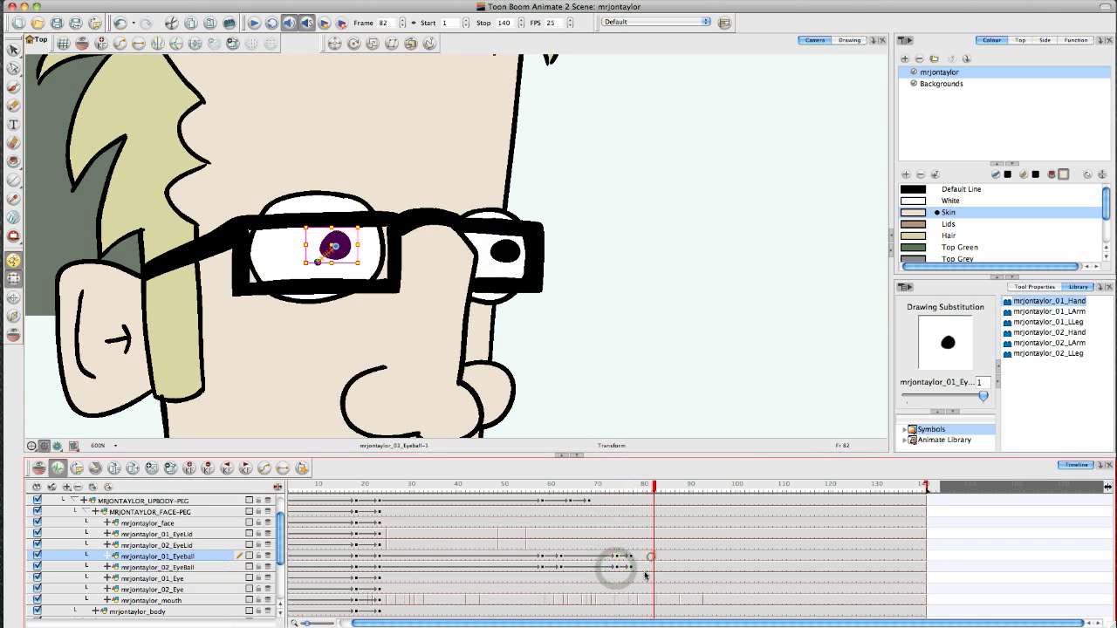
click(253, 491)
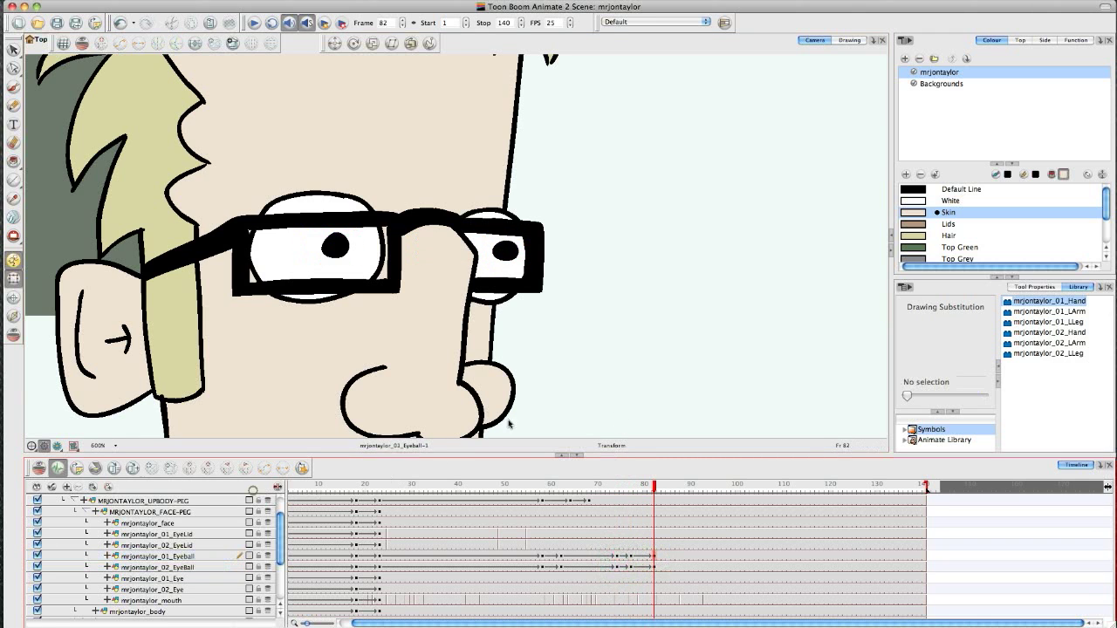
Play back the pointing section repeatedly with the whole character in view to check the arm and eye timing.
click(520, 405)
key(1)
key(1)
key(1)
key(1)
drag(609, 488, 590, 482)
key(shift+Return)
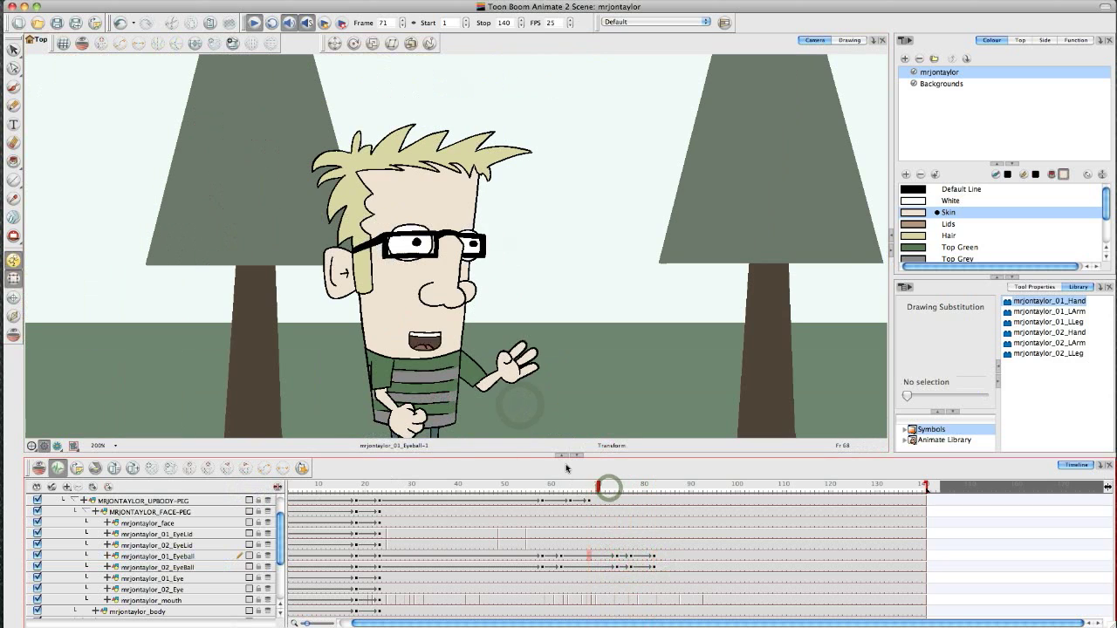
key(shift+Return)
click(616, 490)
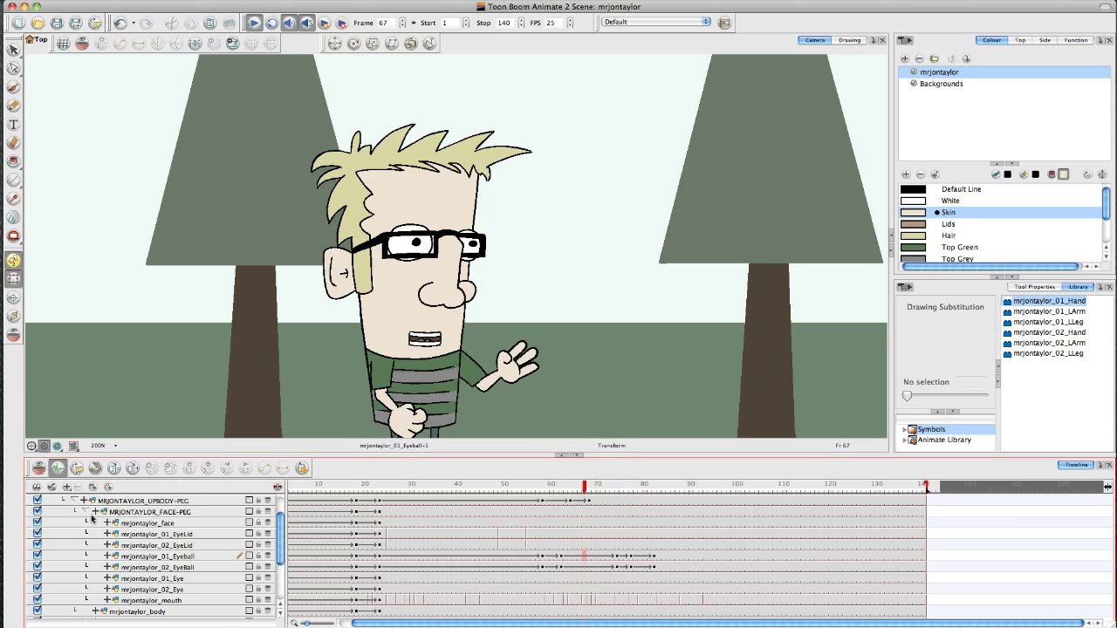
key(Return)
click(591, 488)
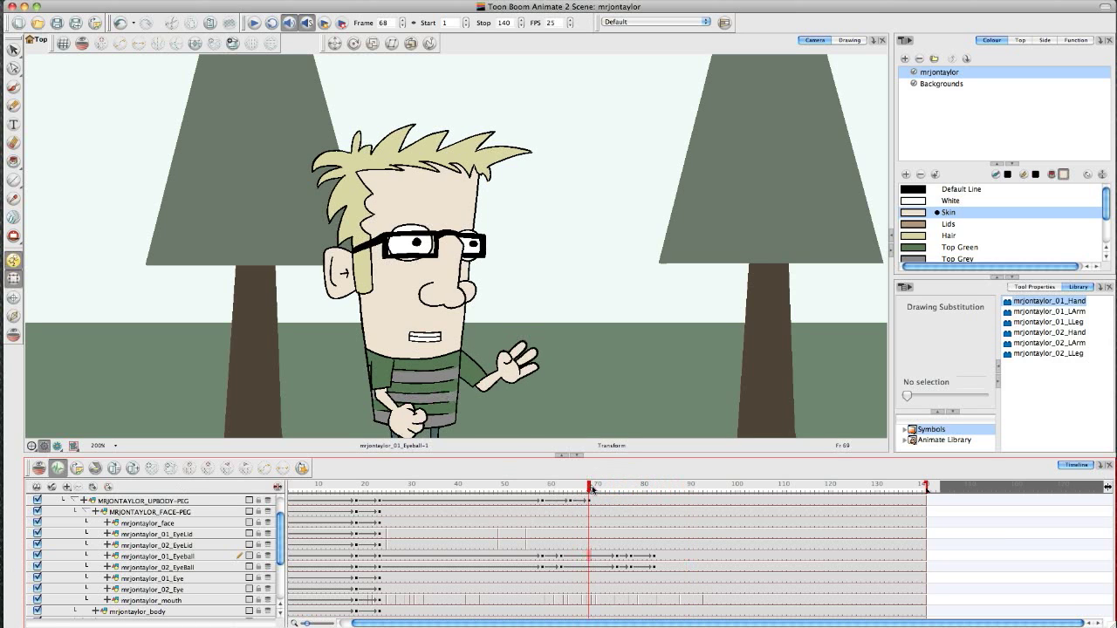
click(524, 359)
key(1)
key(1)
key(Return)
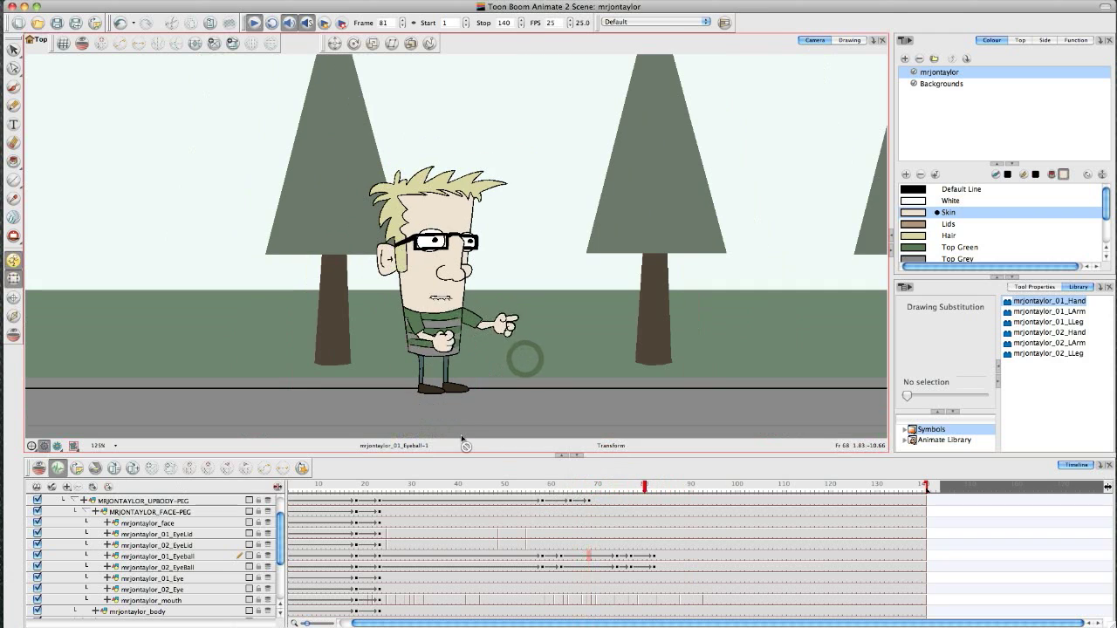
drag(619, 486, 550, 491)
key(Return)
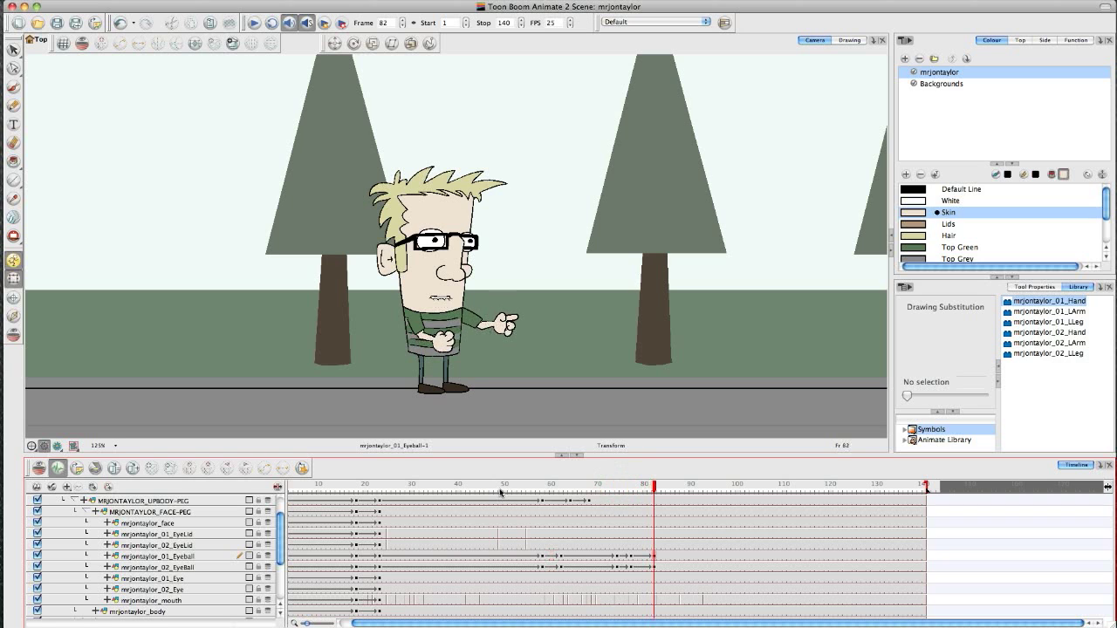
drag(613, 491, 602, 503)
key(Return)
key(Return)
click(608, 491)
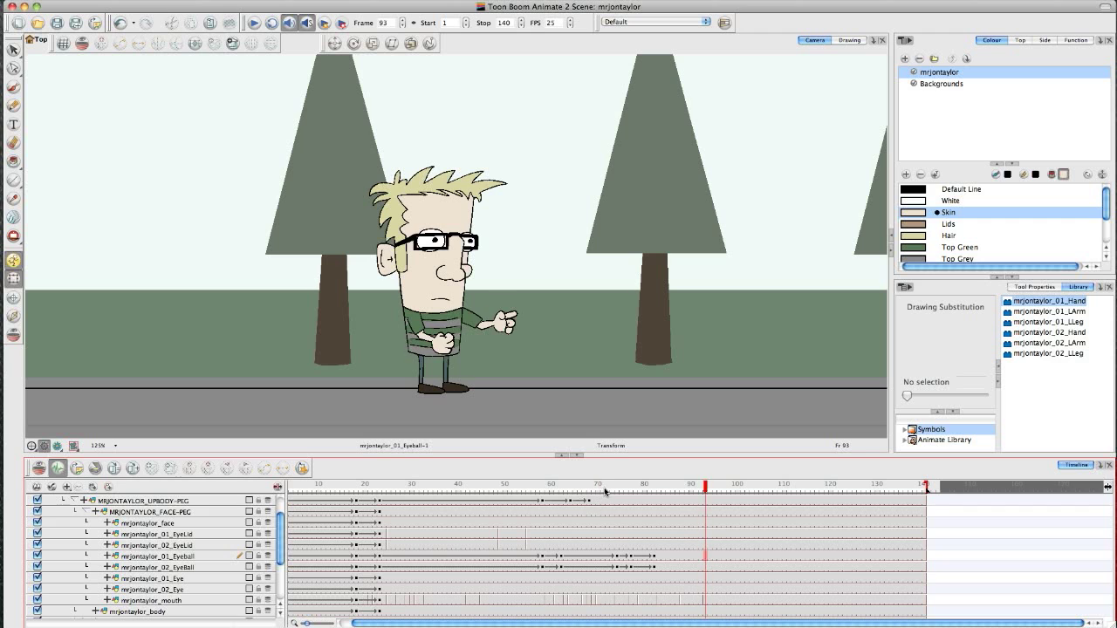
Keyframe the upper-body peg at frame 74 and rotate the upper body slightly forward at frame 79.
click(604, 490)
click(595, 523)
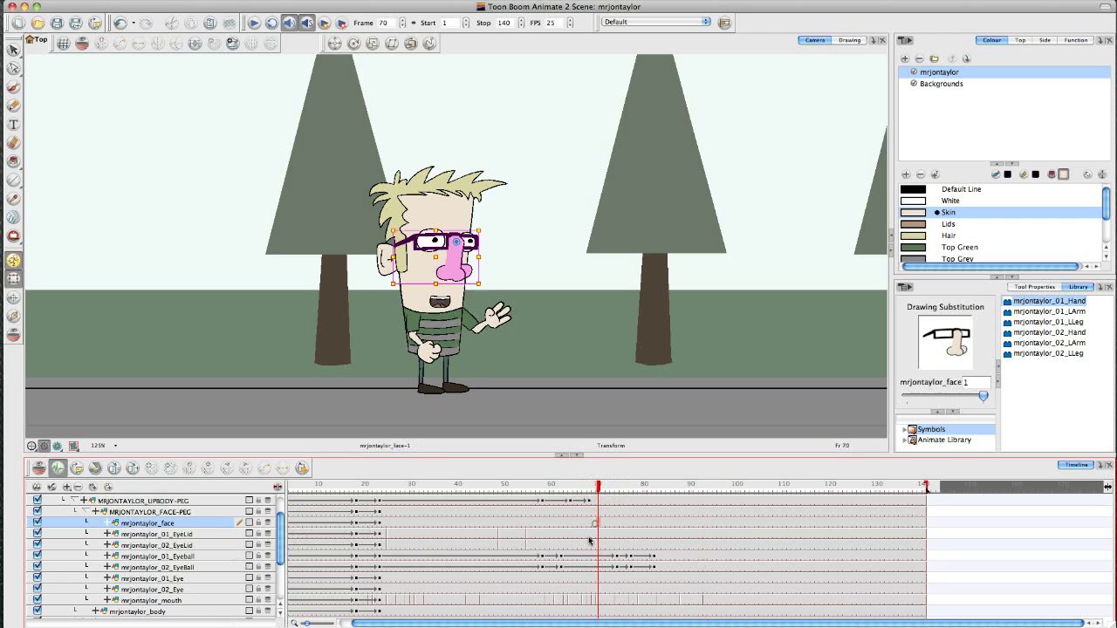
click(611, 501)
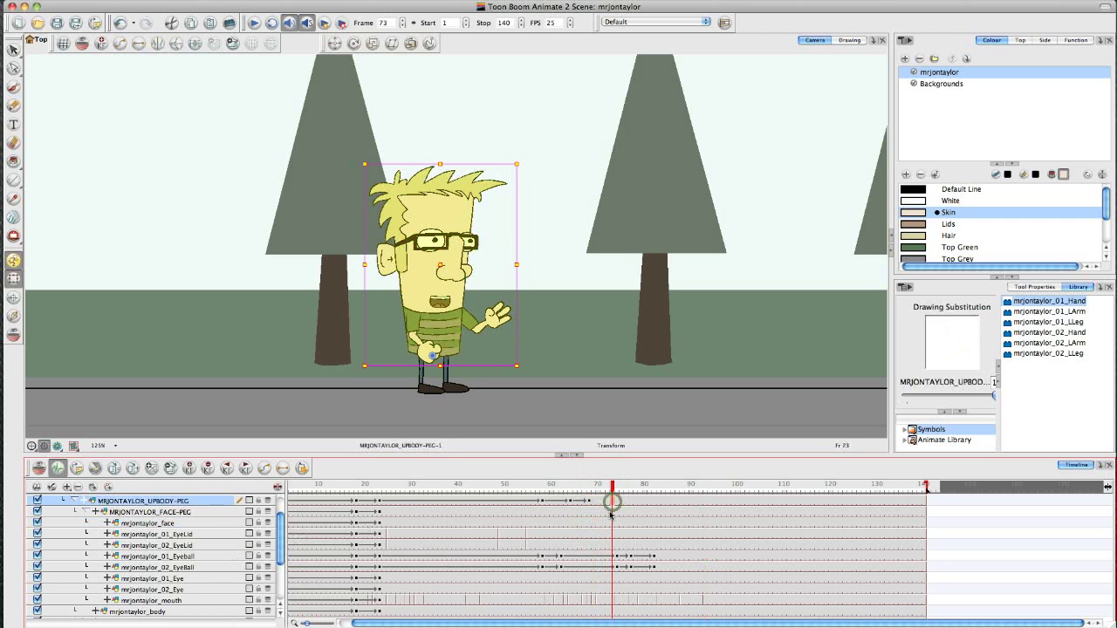
click(614, 502)
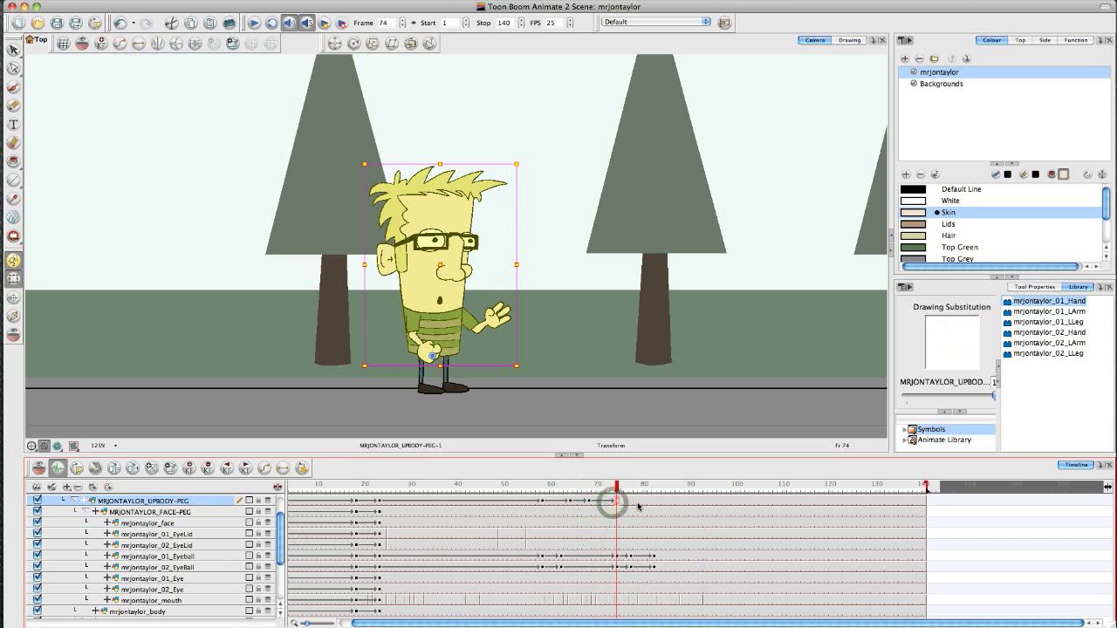
click(639, 502)
click(530, 371)
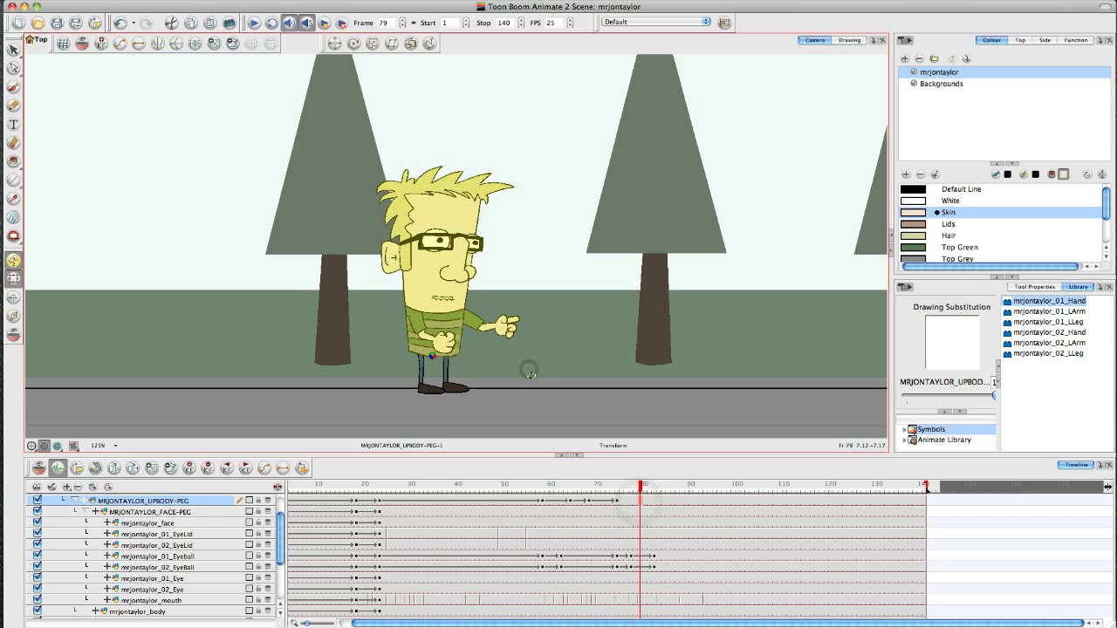
drag(529, 370, 530, 380)
Refine the upper body's tilt at frame 79 and add small settling rotations at frames 84 and 90.
click(658, 501)
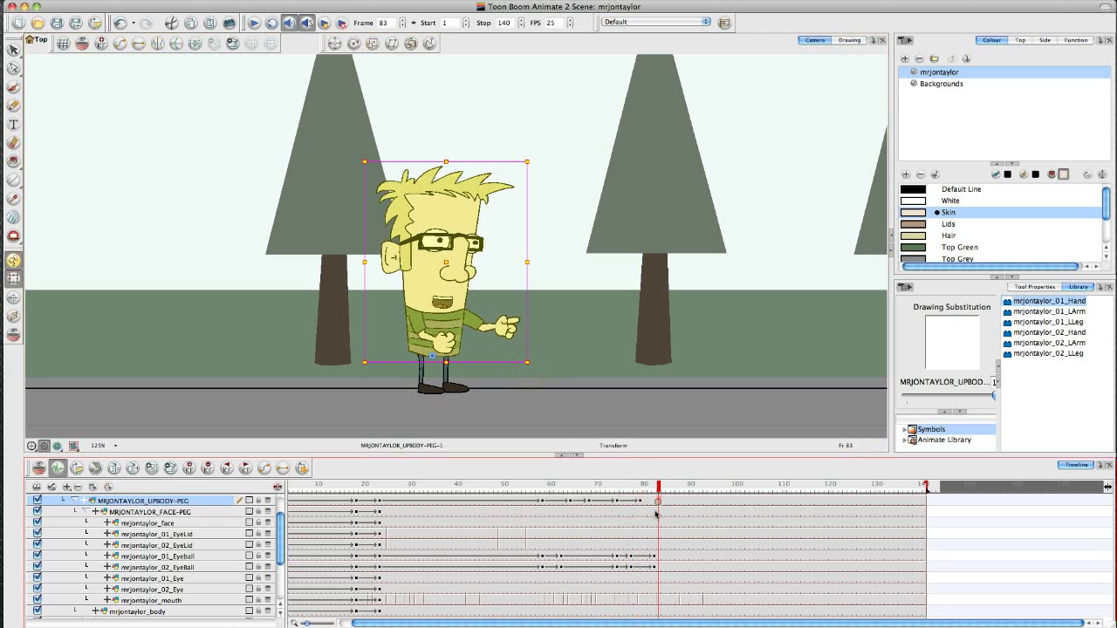
click(639, 502)
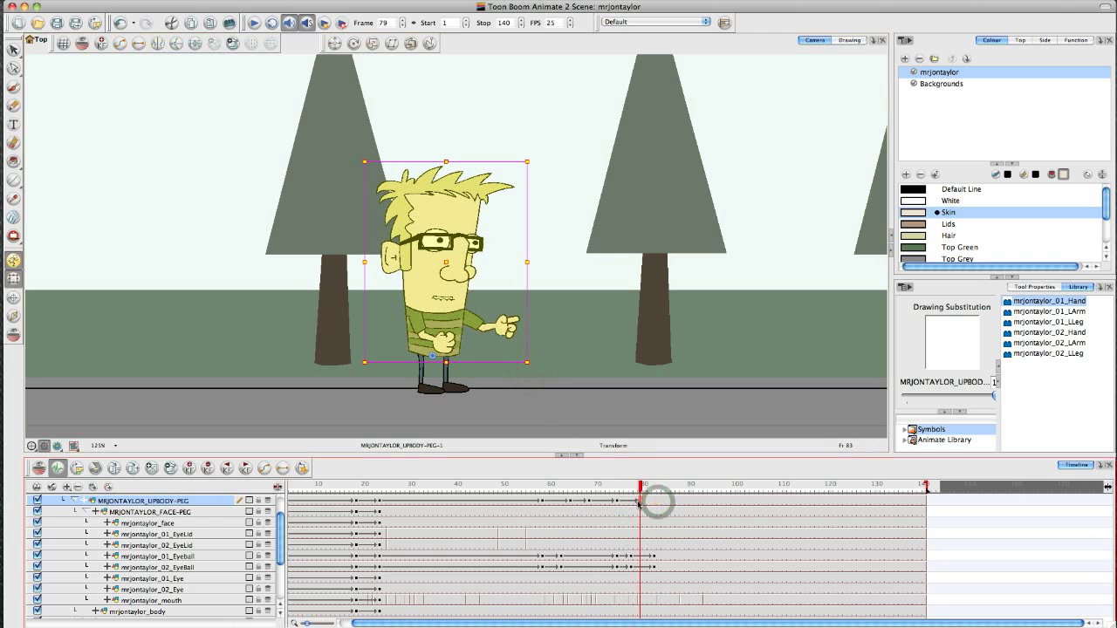
click(530, 373)
click(663, 502)
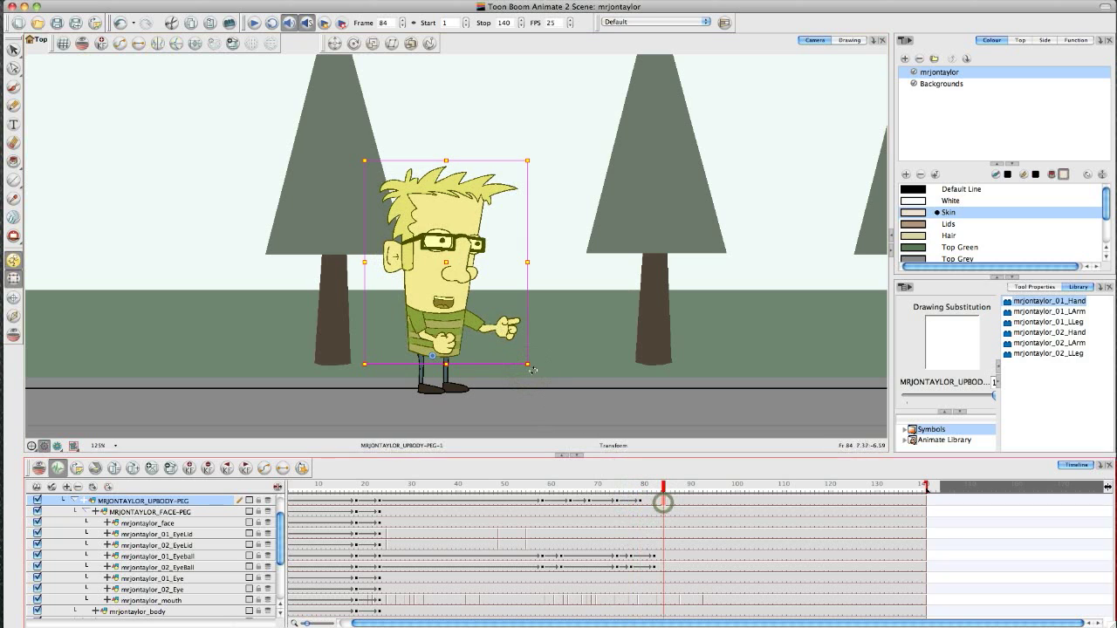
click(532, 370)
click(686, 502)
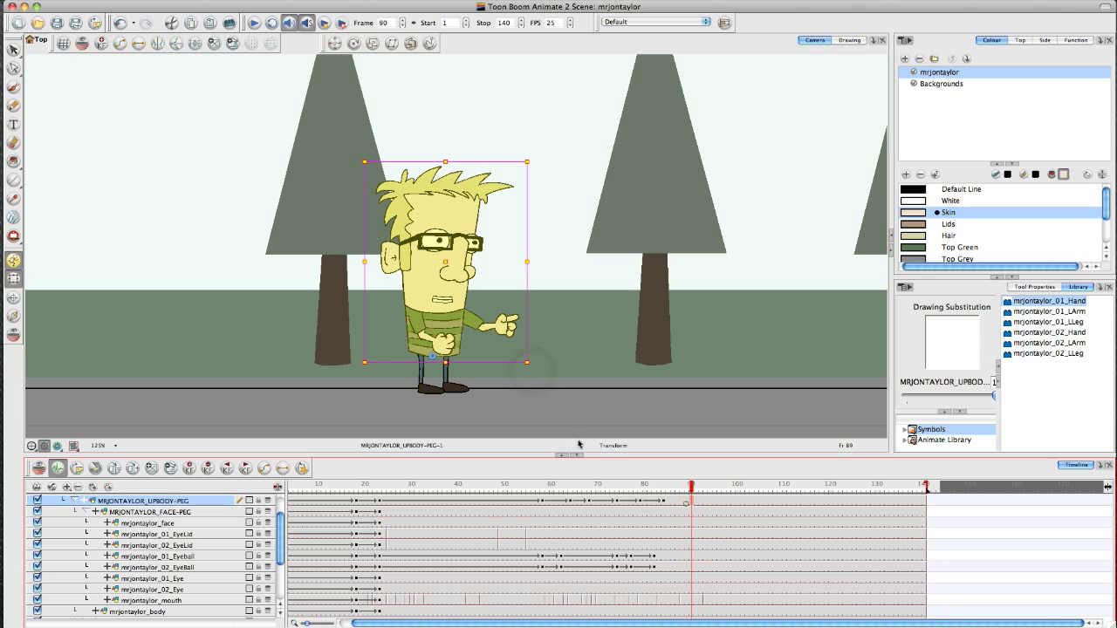
click(528, 371)
click(529, 371)
Deselect the upper body and play back the scene to check the lean during the pointing gesture.
click(207, 485)
click(547, 491)
key(Return)
key(Return)
drag(549, 486, 234, 476)
key(Return)
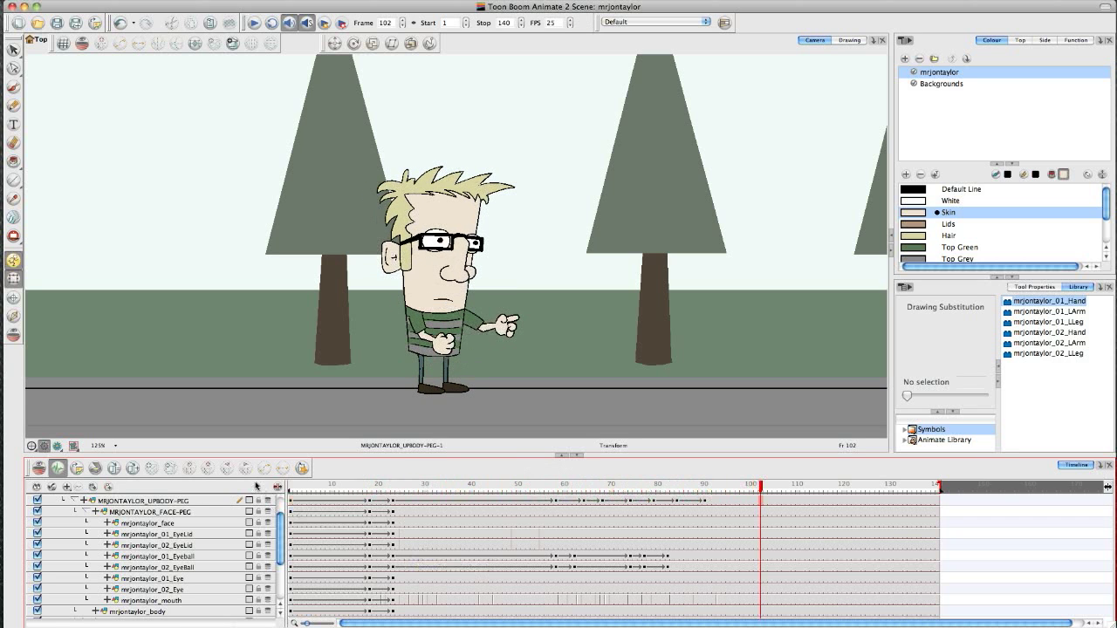
Rotate the upper body slightly at frame 99.
drag(537, 488, 699, 496)
click(747, 501)
drag(528, 374, 531, 376)
Play back the animation from frame 1 and replay the section up to frame 90 to check the upper-body motion.
drag(547, 487, 229, 471)
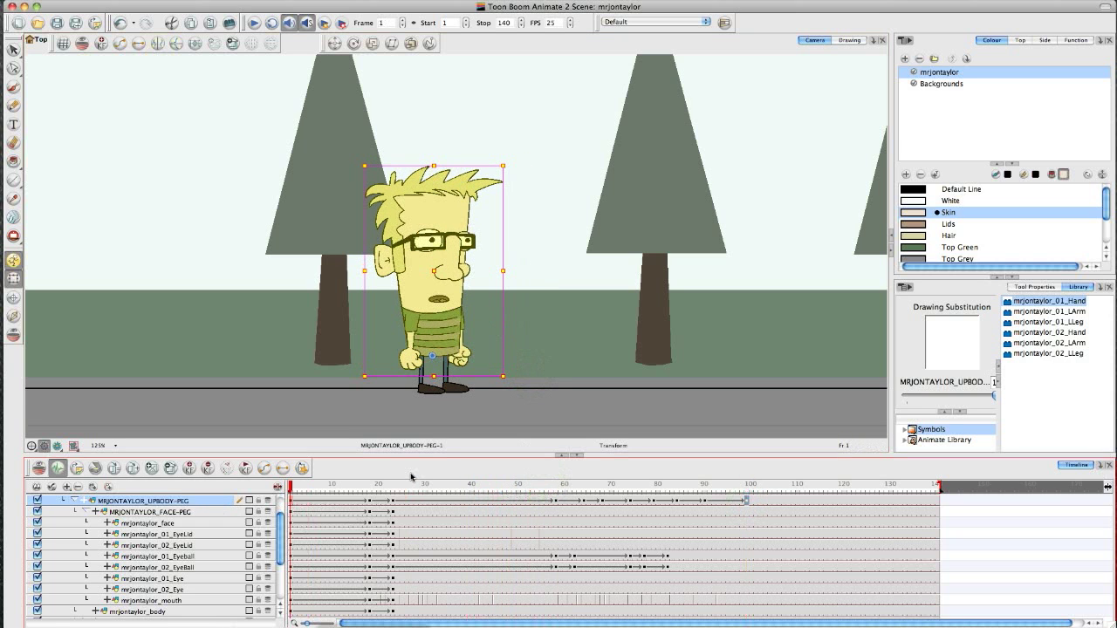
click(156, 487)
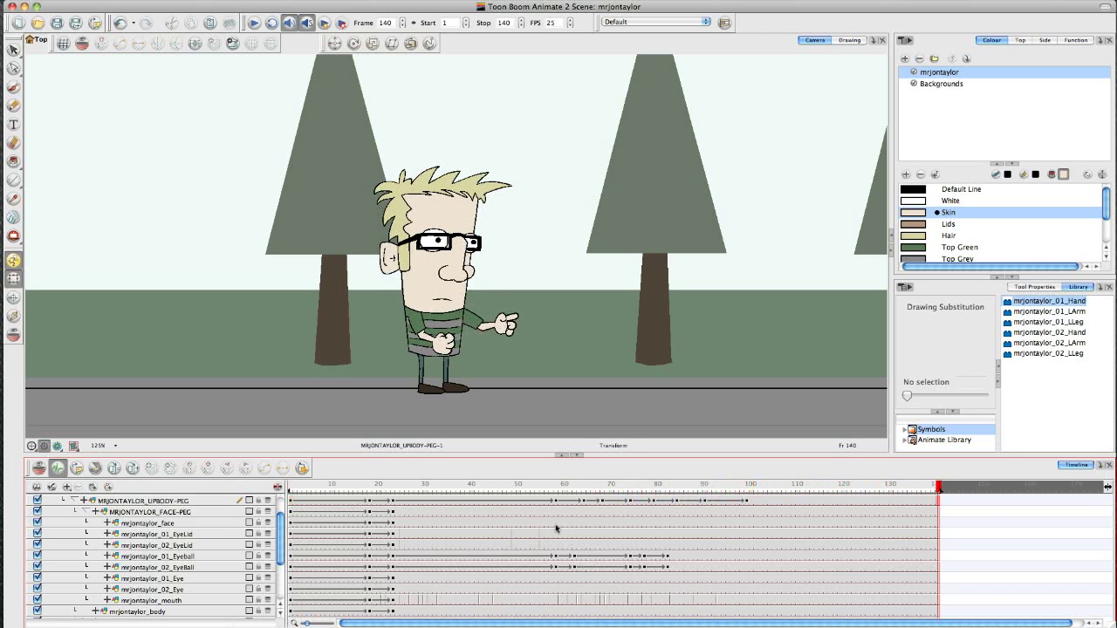
key(Return)
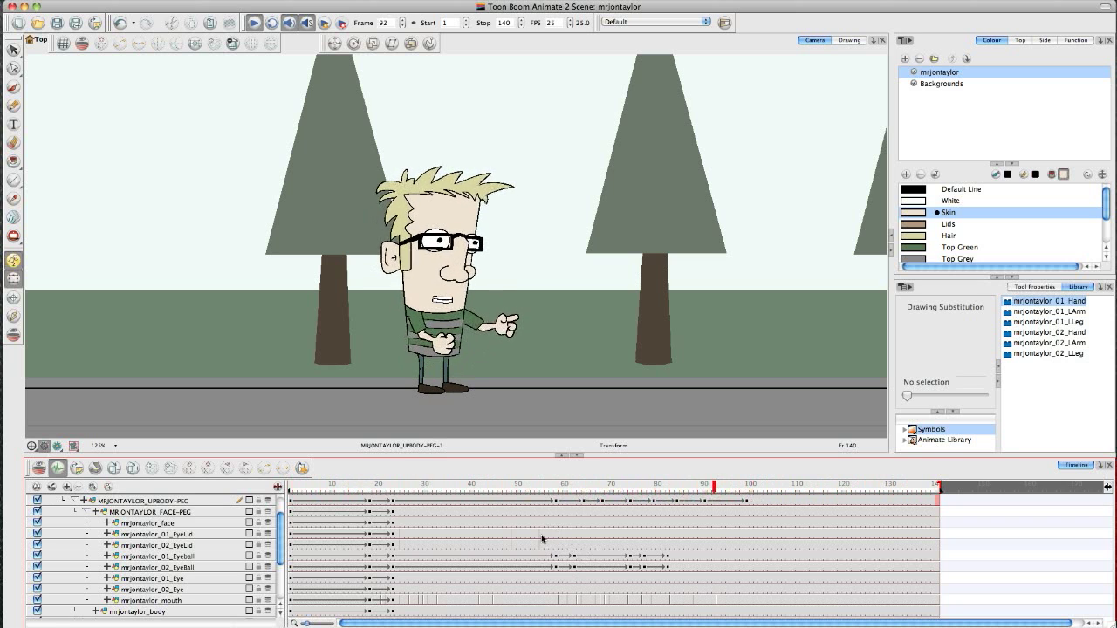
drag(686, 485, 648, 489)
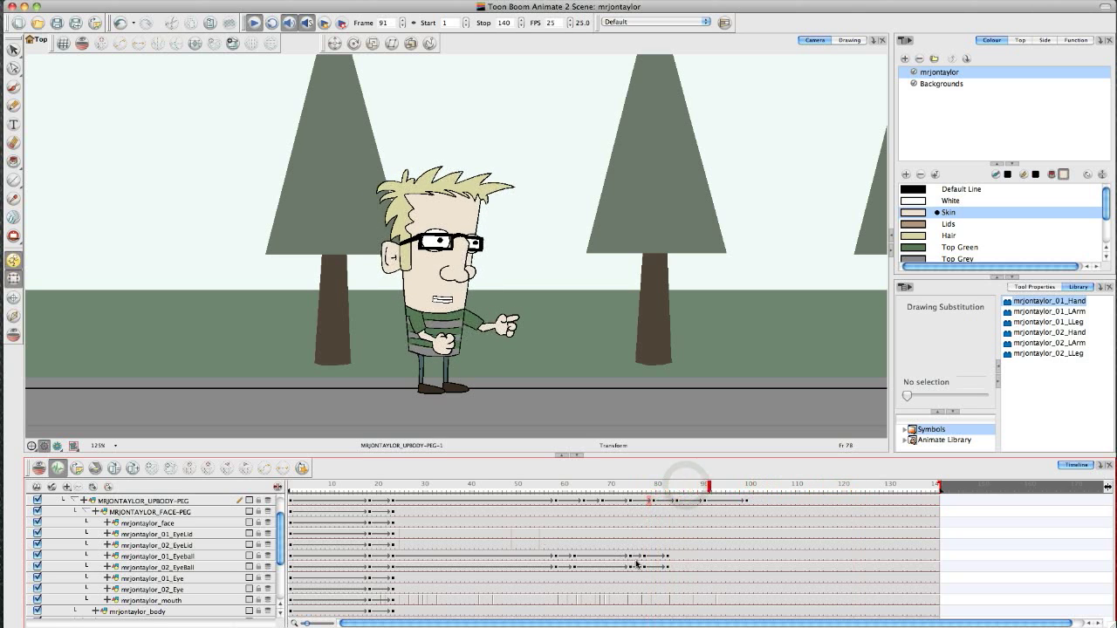
mouse_move(681, 485)
mouse_down()
mouse_move(651, 485)
mouse_move(681, 485)
mouse_up()
key(Return)
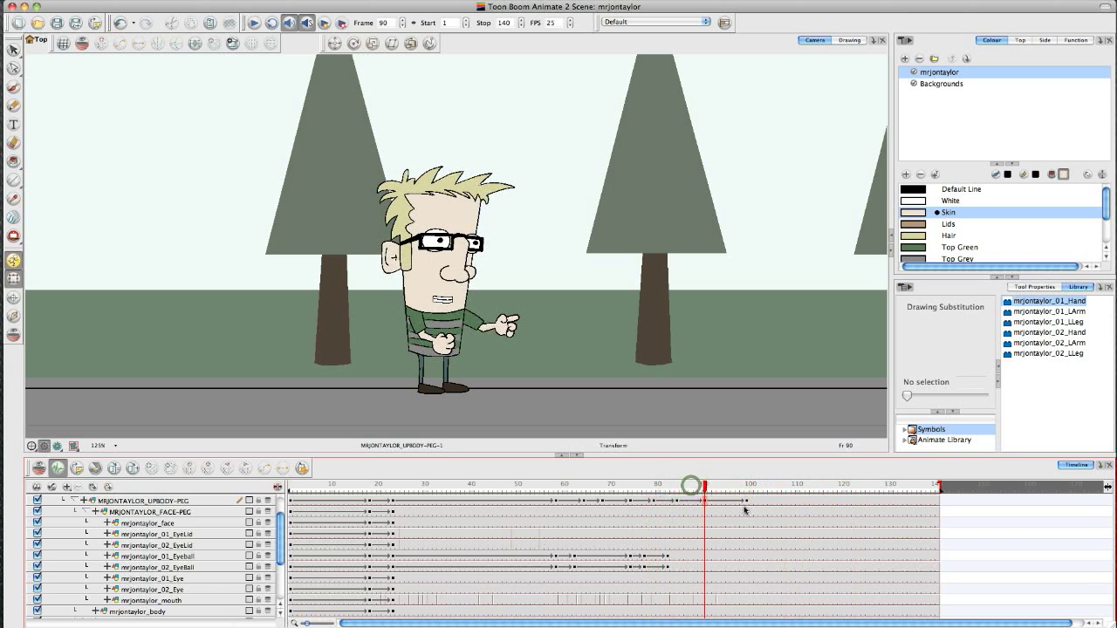
Delete the upper-body keyframe at frame 99 and replay the pointing section.
click(746, 498)
click(207, 468)
drag(647, 485, 642, 487)
key(Return)
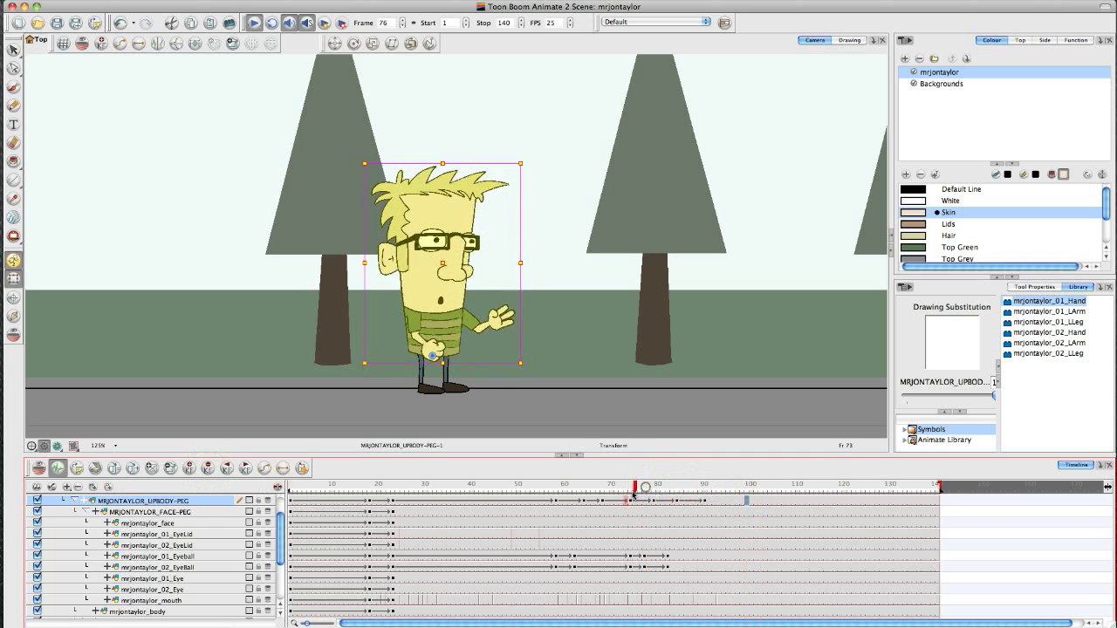
mouse_move(625, 490)
mouse_down()
mouse_move(463, 497)
mouse_move(639, 493)
mouse_up()
Add a blink on both eyelid layers around frames 89 to 94 by substituting the closed-lid drawing, and play it back.
drag(283, 540, 281, 535)
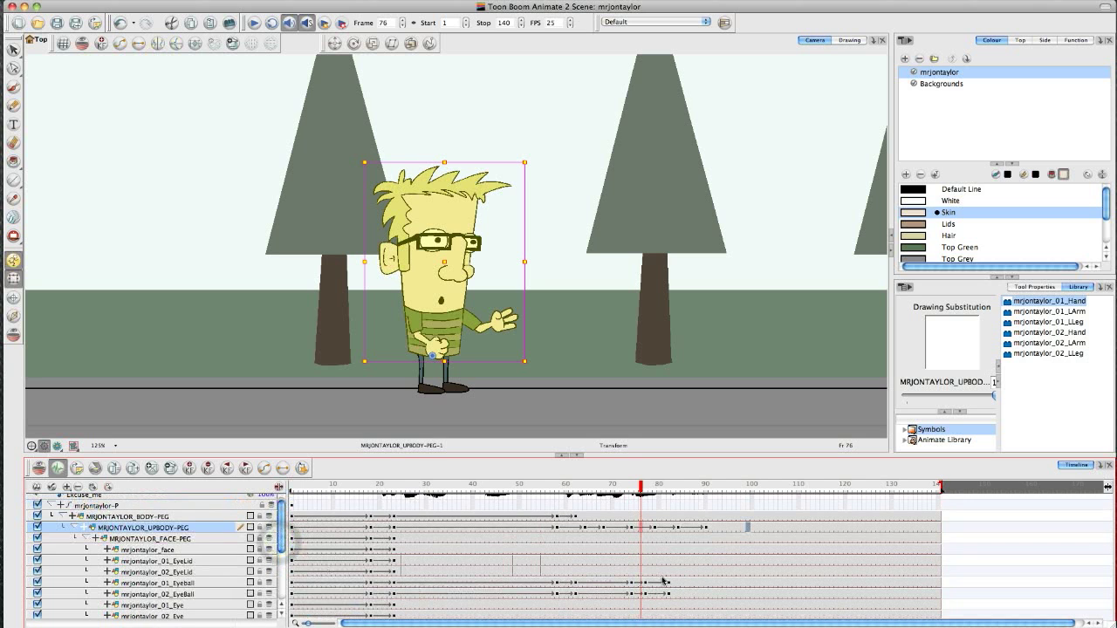
click(640, 563)
drag(515, 562, 541, 576)
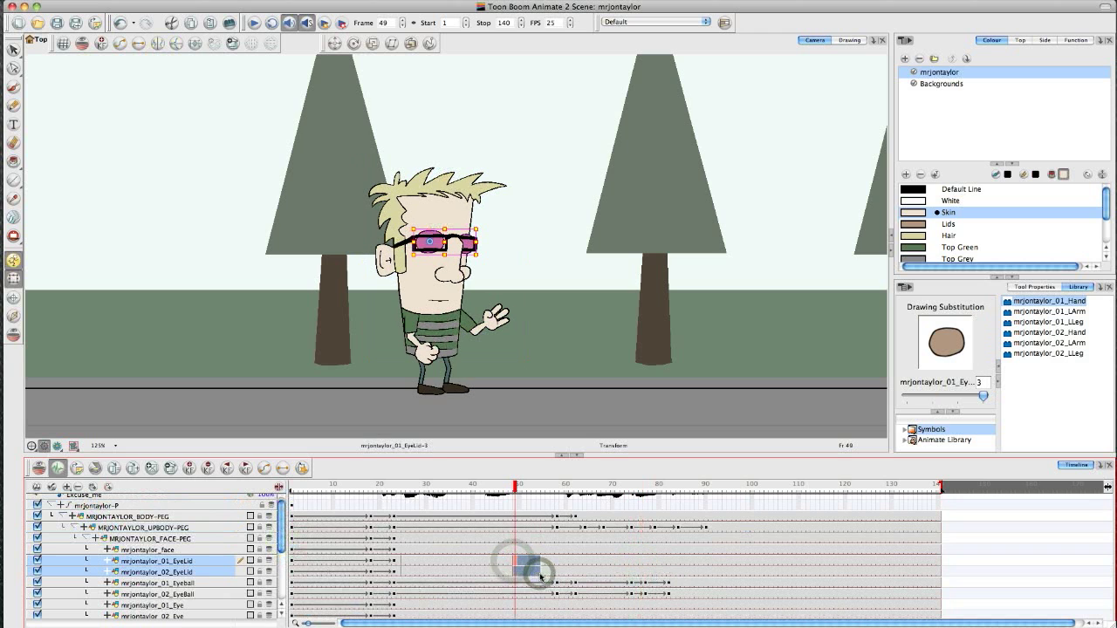
drag(647, 485, 701, 494)
click(693, 562)
drag(700, 563, 725, 573)
key(])
key(])
mouse_move(700, 489)
mouse_down()
mouse_move(750, 490)
mouse_move(549, 491)
mouse_move(566, 491)
mouse_up()
key(Return)
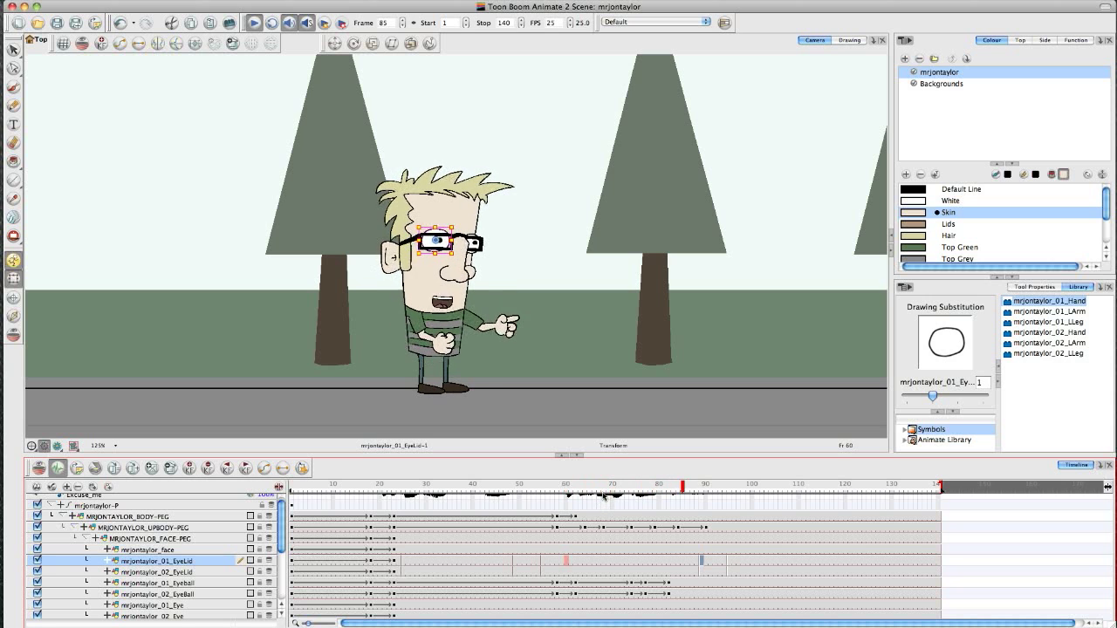
Keyframe the upper-body peg at frame 103 and rotate the upper body back from its forward lean at frame 110.
click(765, 527)
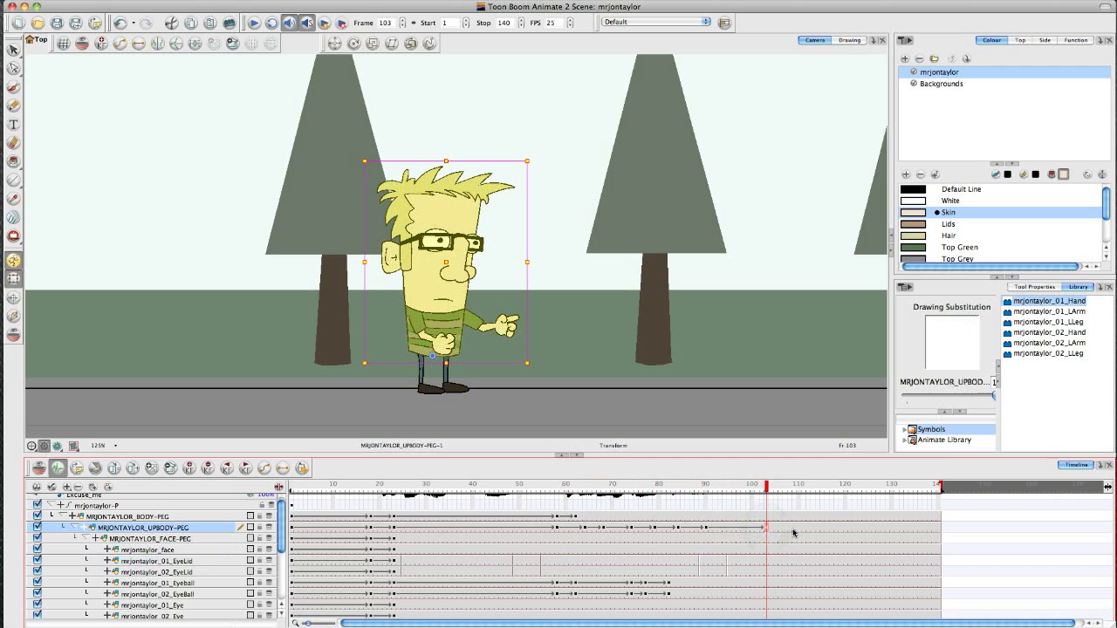
click(530, 370)
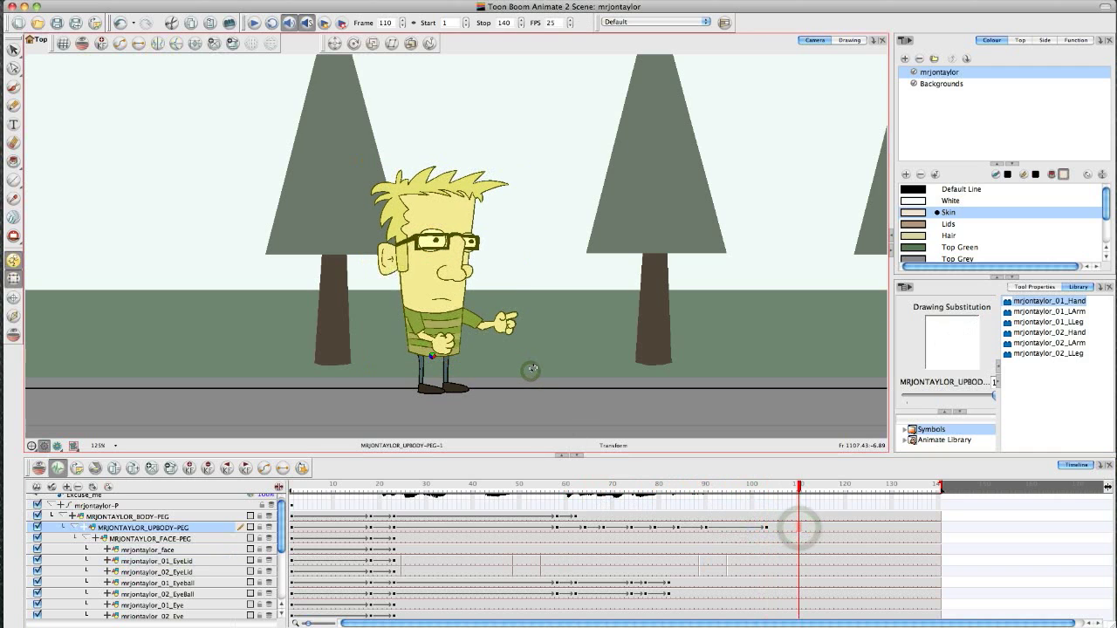
Add keyframes to both arm pegs at frame 103.
drag(281, 547, 279, 559)
click(767, 490)
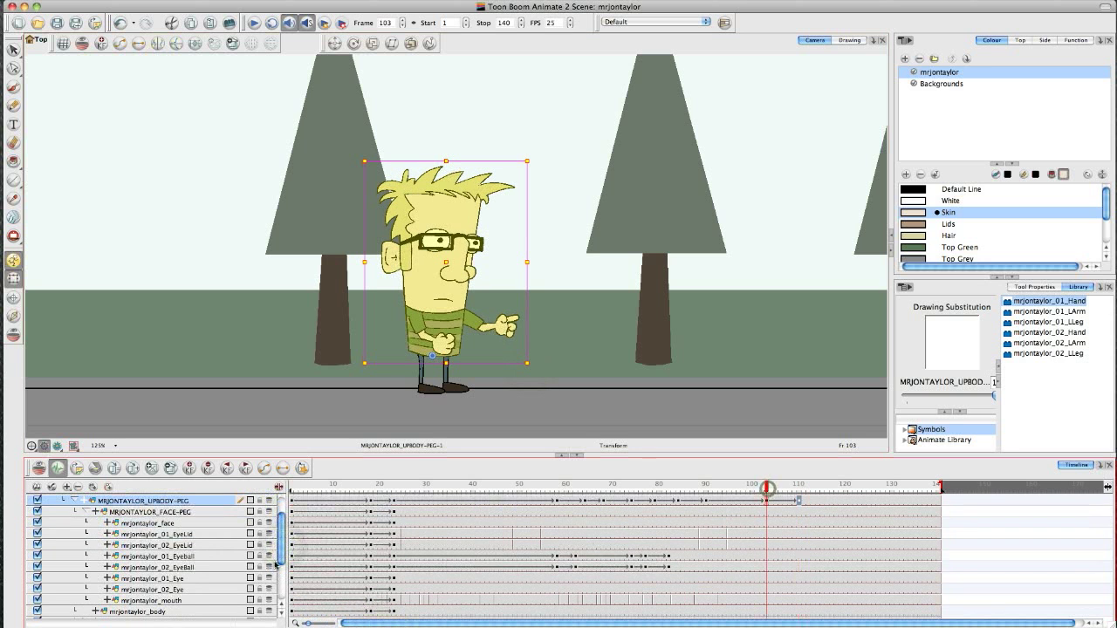
scroll(279, 554, down, 3)
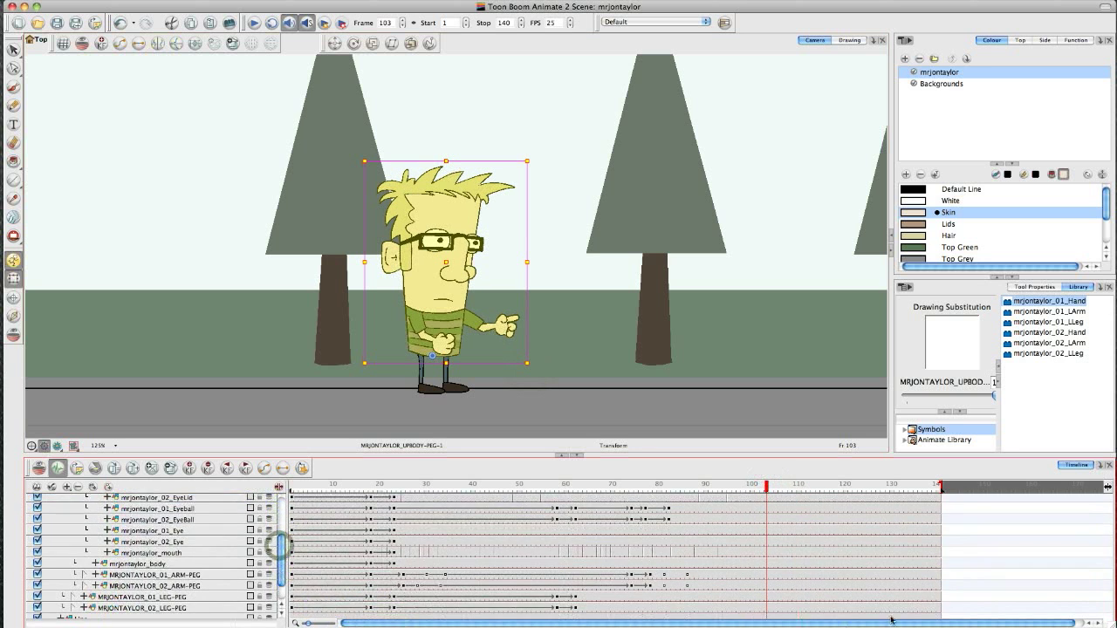
click(767, 576)
shift+click(762, 587)
click(765, 576)
shift+click(766, 586)
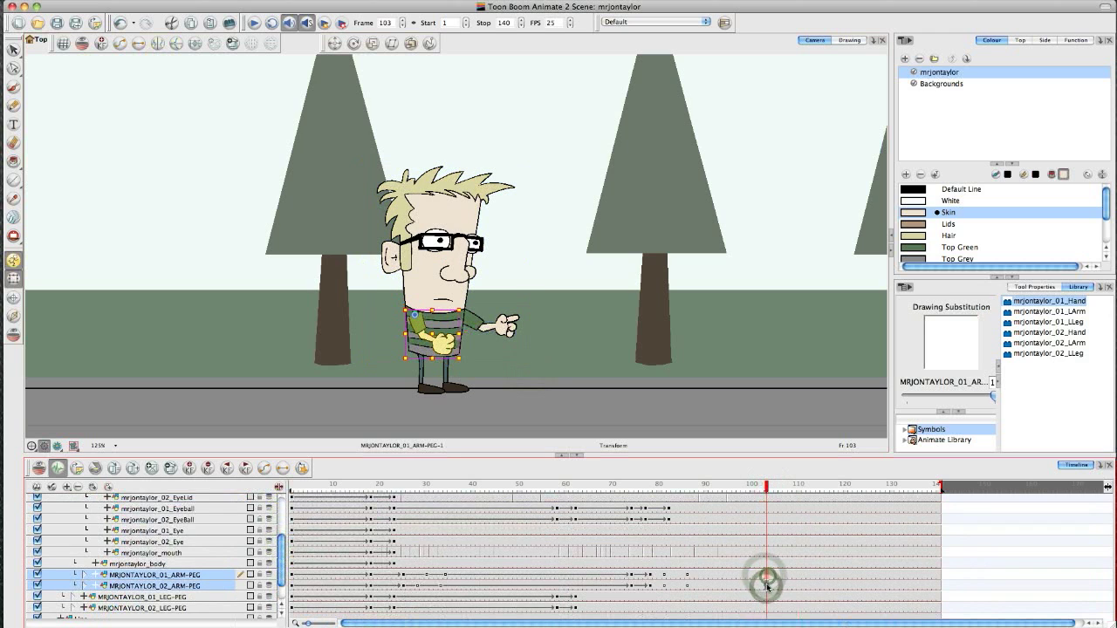
Copy both arms' lowered pose from frame 1 to frame 111.
click(291, 577)
shift+click(290, 585)
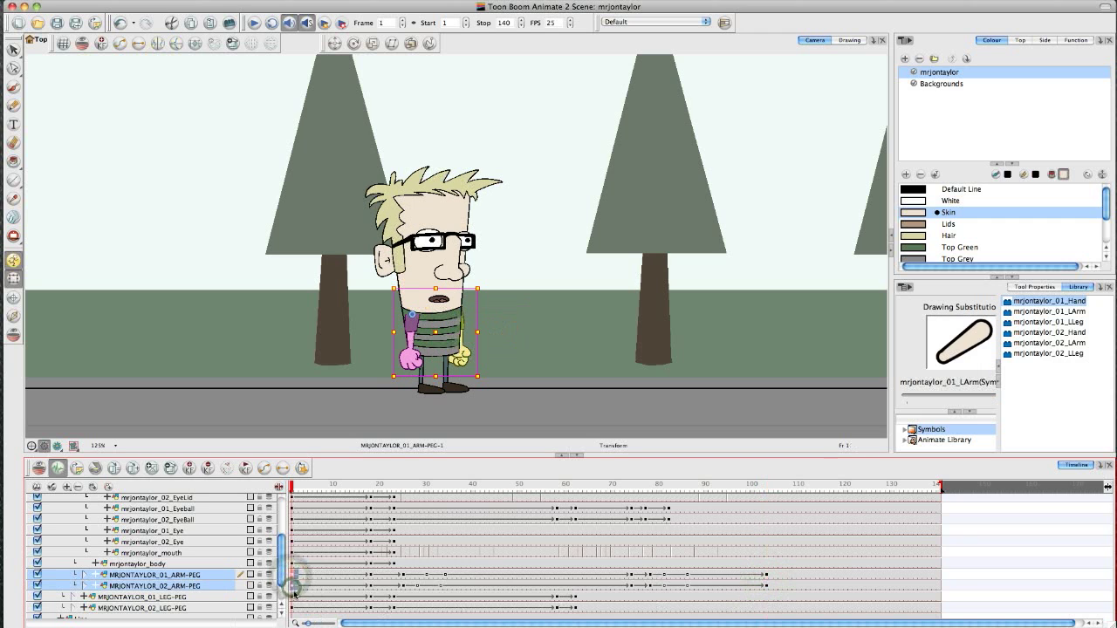
click(800, 577)
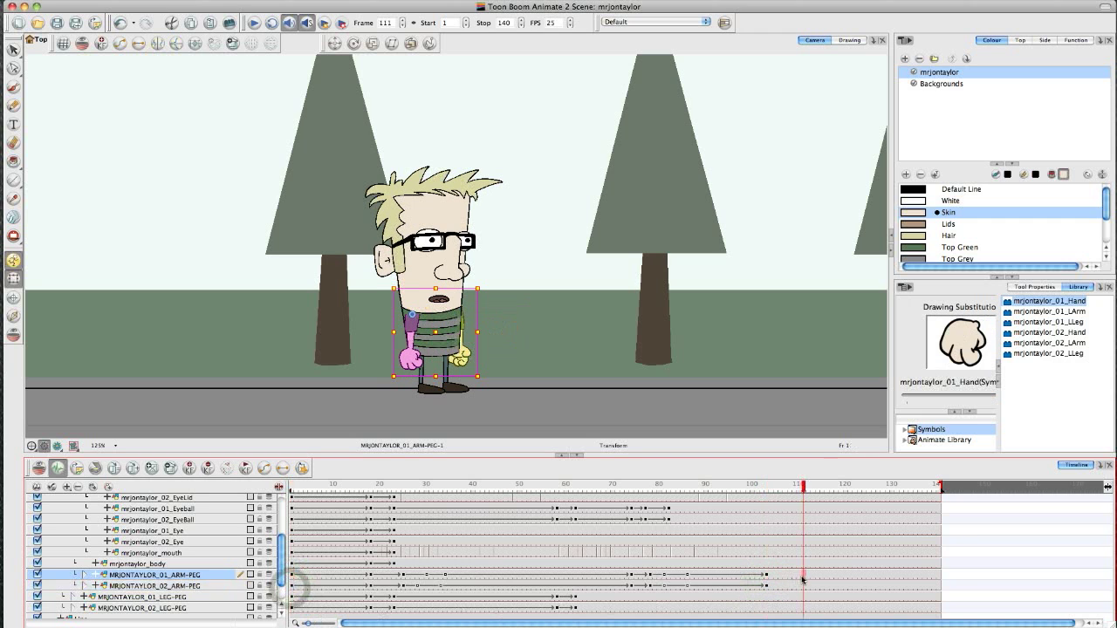
drag(780, 491, 807, 591)
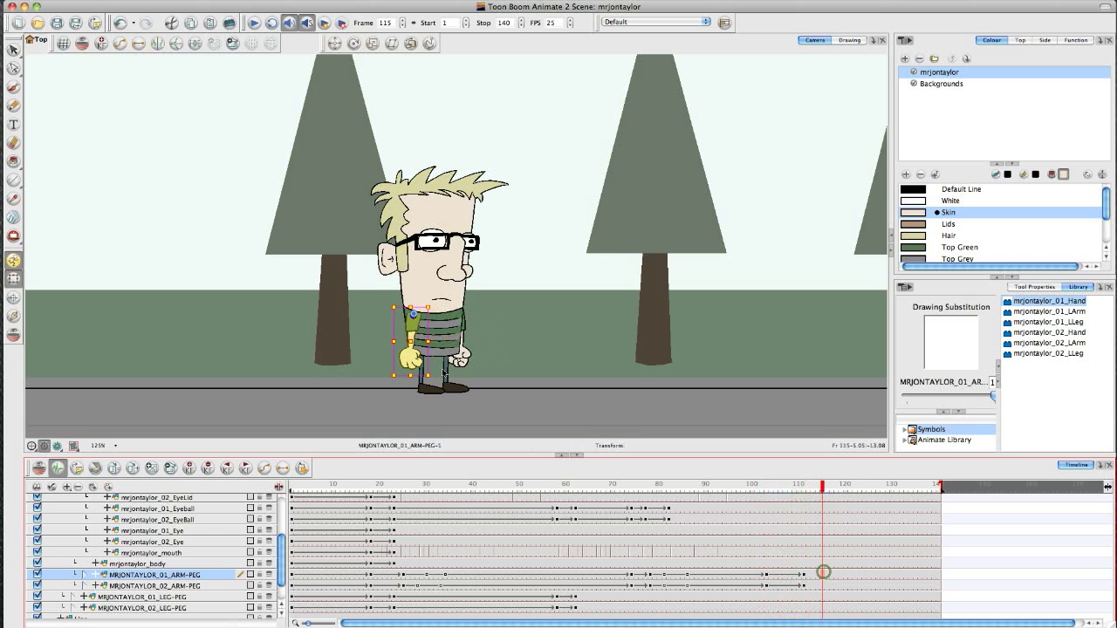
Rotate both arm pegs slightly at frames 115 and 120 to settle the arms after they drop.
click(844, 574)
click(433, 381)
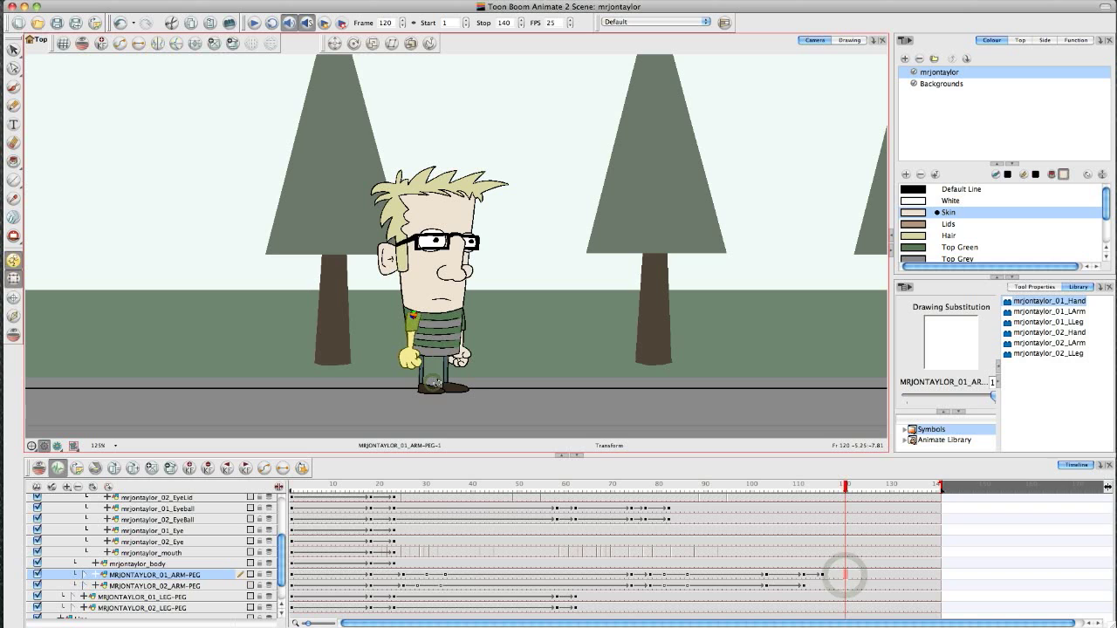
click(821, 585)
drag(482, 381, 482, 381)
click(843, 586)
click(486, 383)
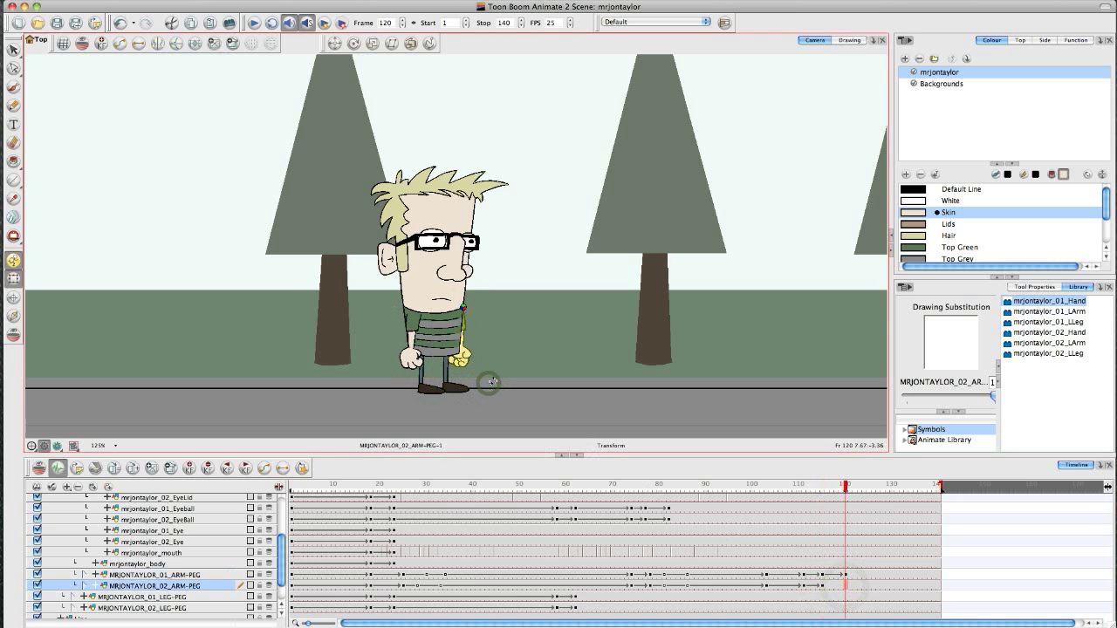
Play back repeatedly from about frame 100 to check the arms lowering and the body straightening.
scroll(290, 506, up, 3)
scroll(281, 554, down, 3)
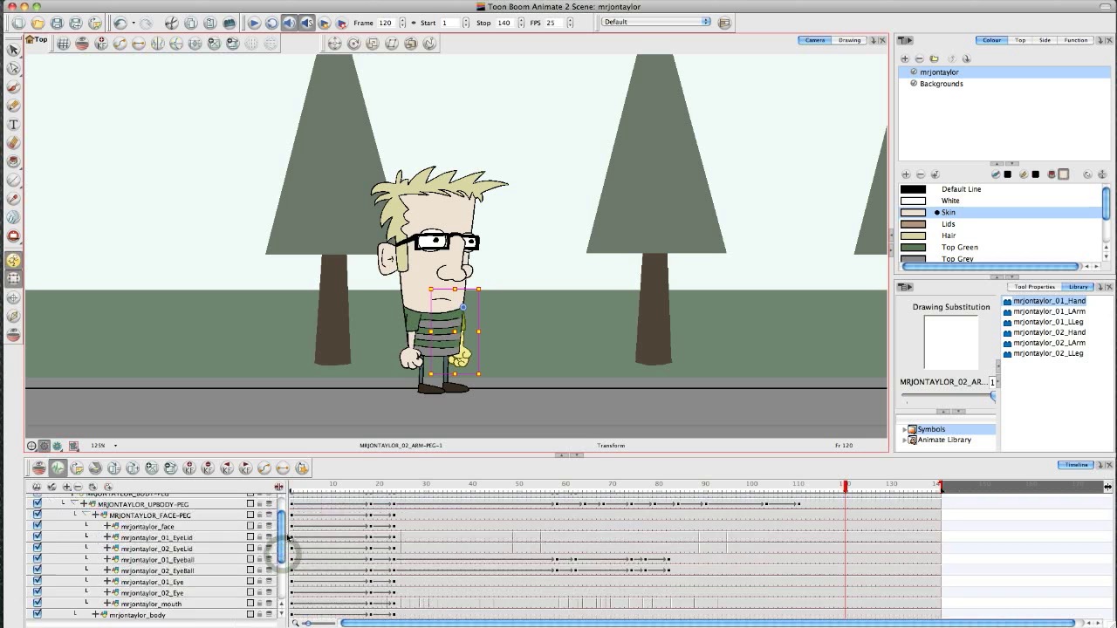
click(745, 494)
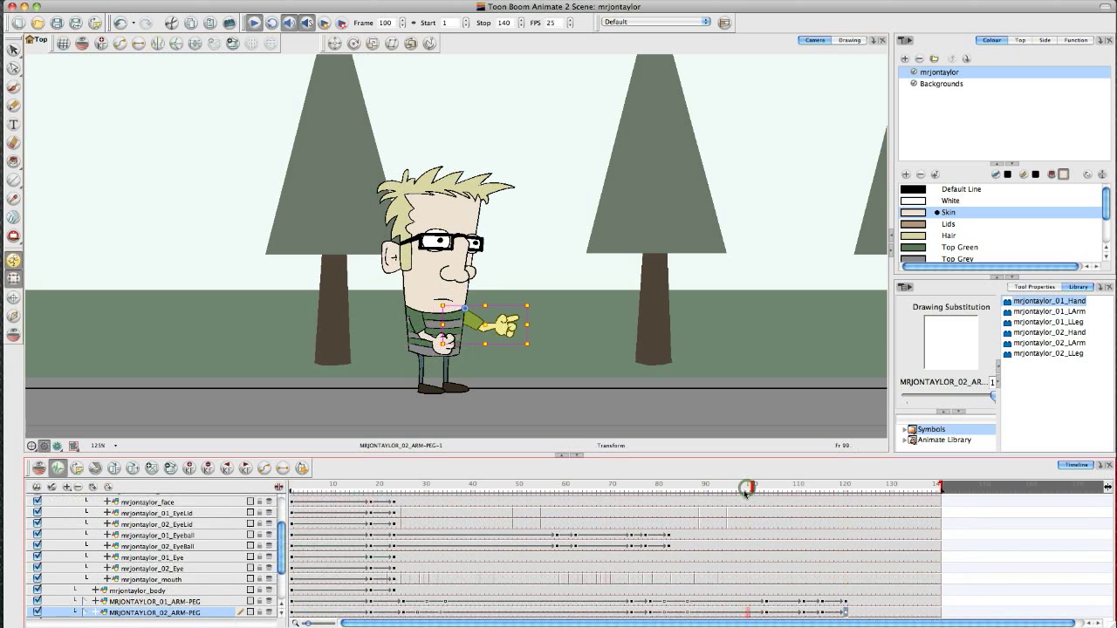
key(shift+Return)
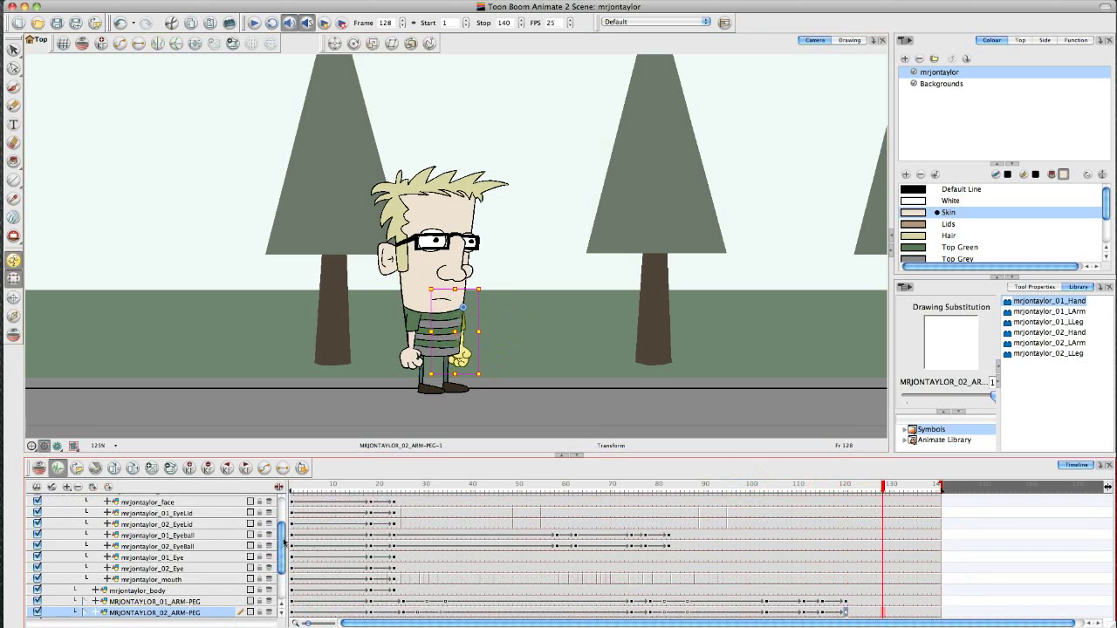
click(752, 492)
key(shift+Return)
Deselect the arm and play the whole animation from frame 1.
click(194, 488)
drag(573, 492, 292, 491)
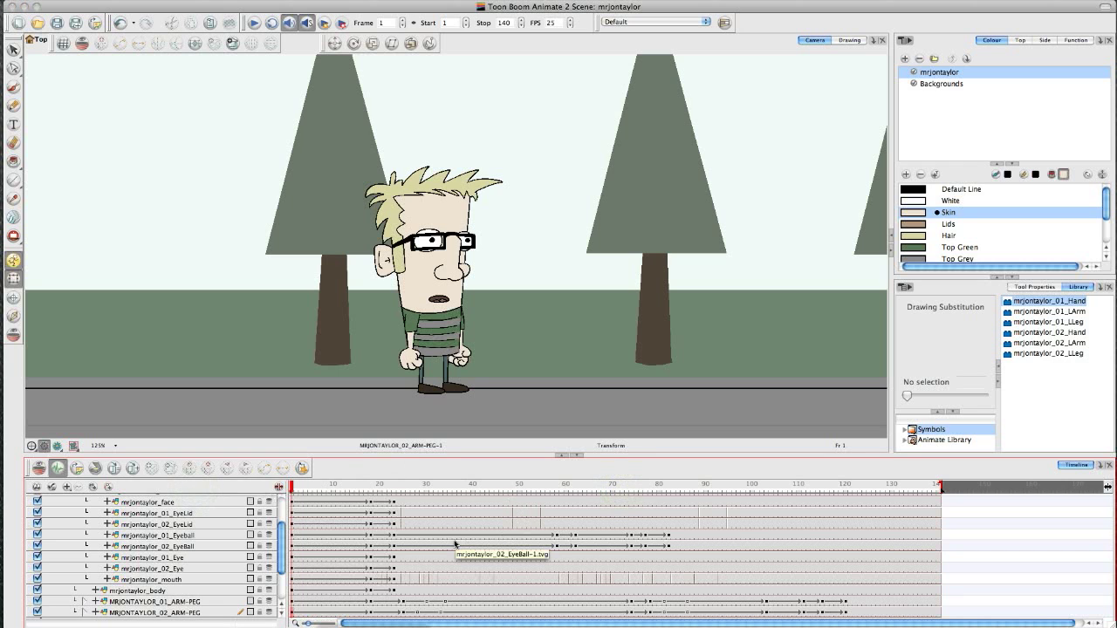
key(Return)
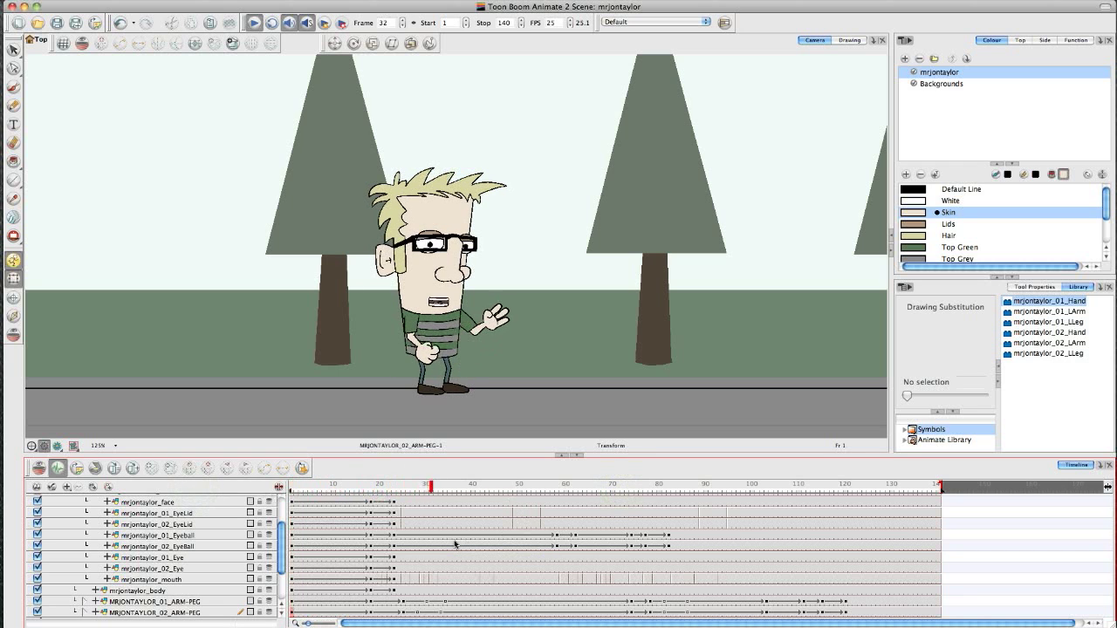